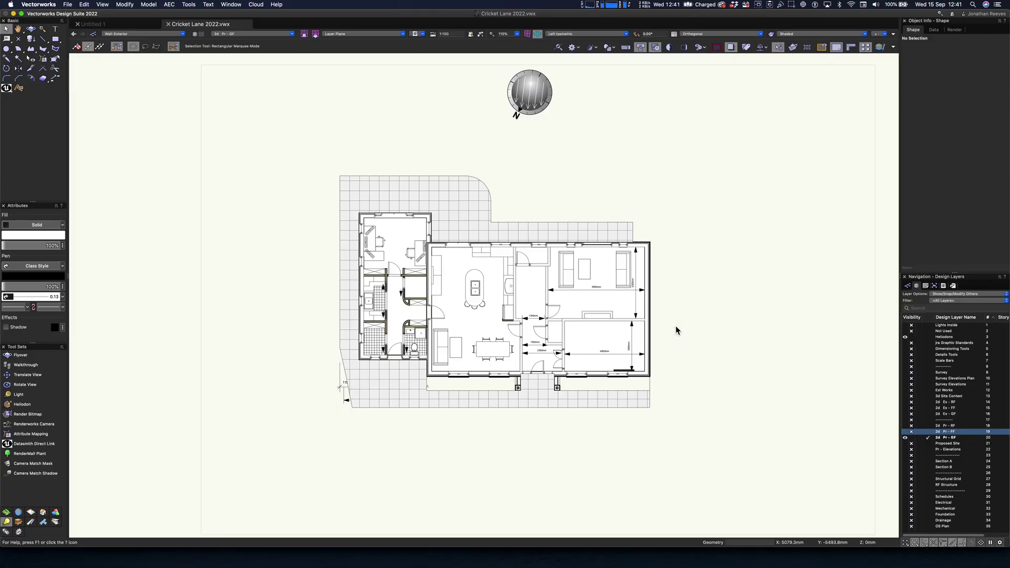
- Switch to a shaded Left Isometric view and marquee-zoom onto the house
{"action": "key", "text": "KP_1"}
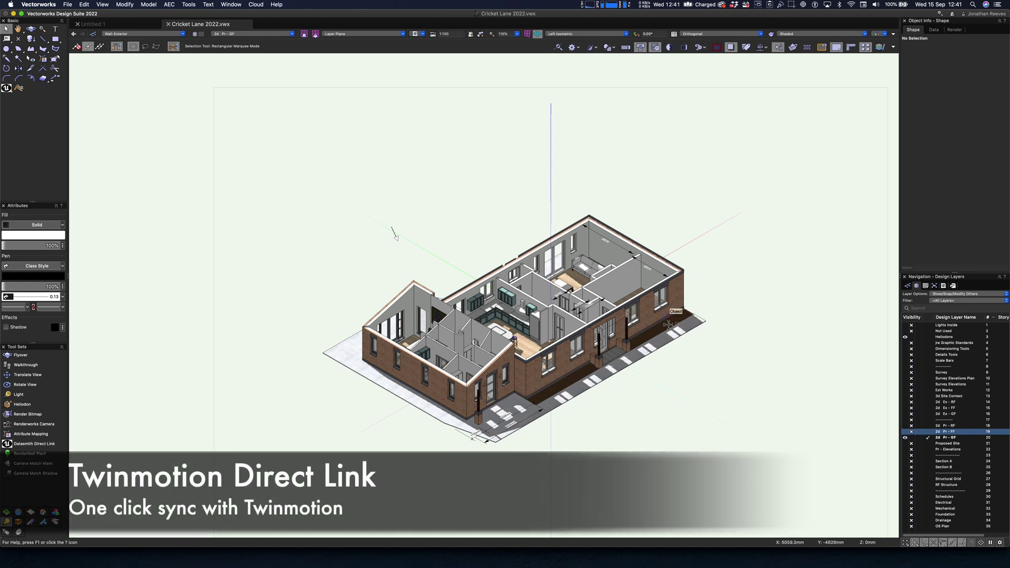
{"action": "key", "text": "c"}
{"action": "left_click_drag", "start_coordinate": [335, 171], "coordinate": [667, 421]}
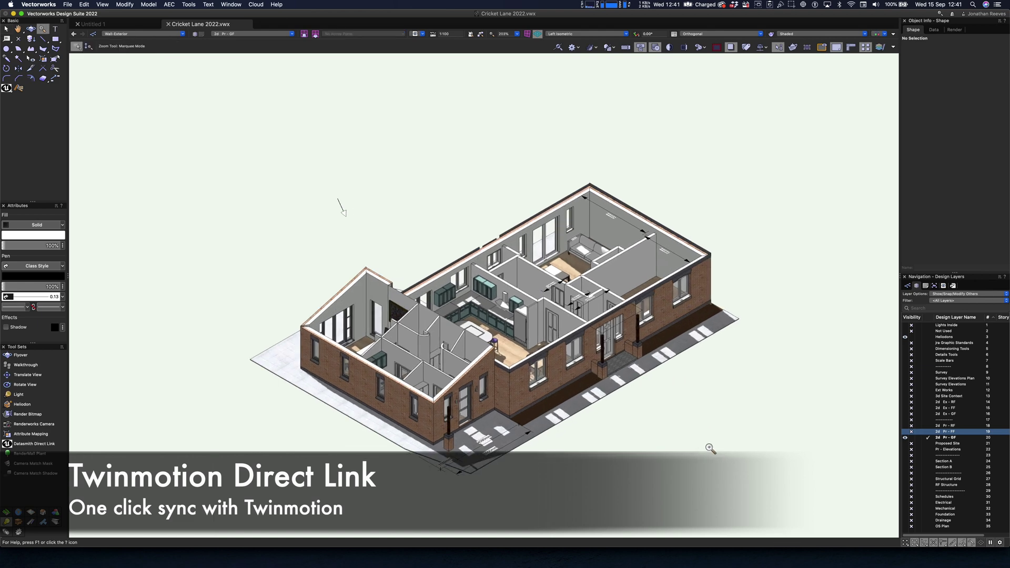
{"action": "key", "text": "x"}
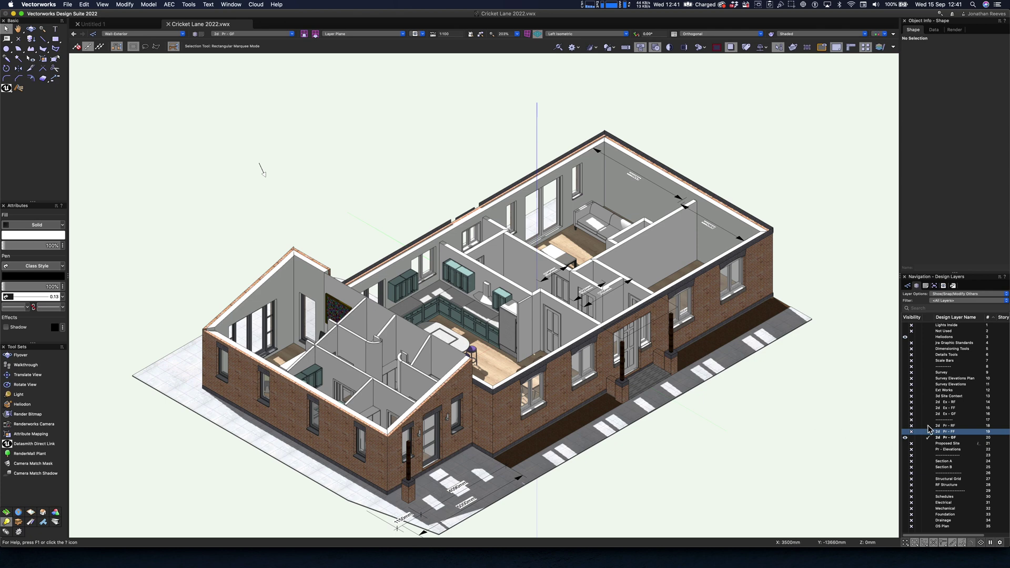
- Show then hide the first-floor and roof layers, and orbit closer to the ground floor
{"action": "left_click", "coordinate": [904, 432]}
{"action": "left_click", "coordinate": [904, 425]}
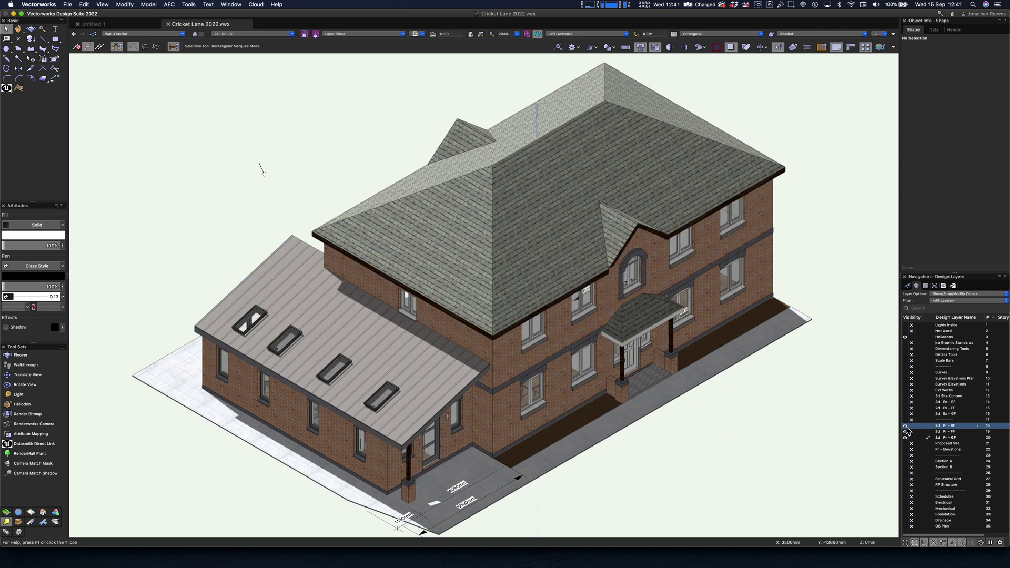
{"action": "left_click", "coordinate": [911, 426]}
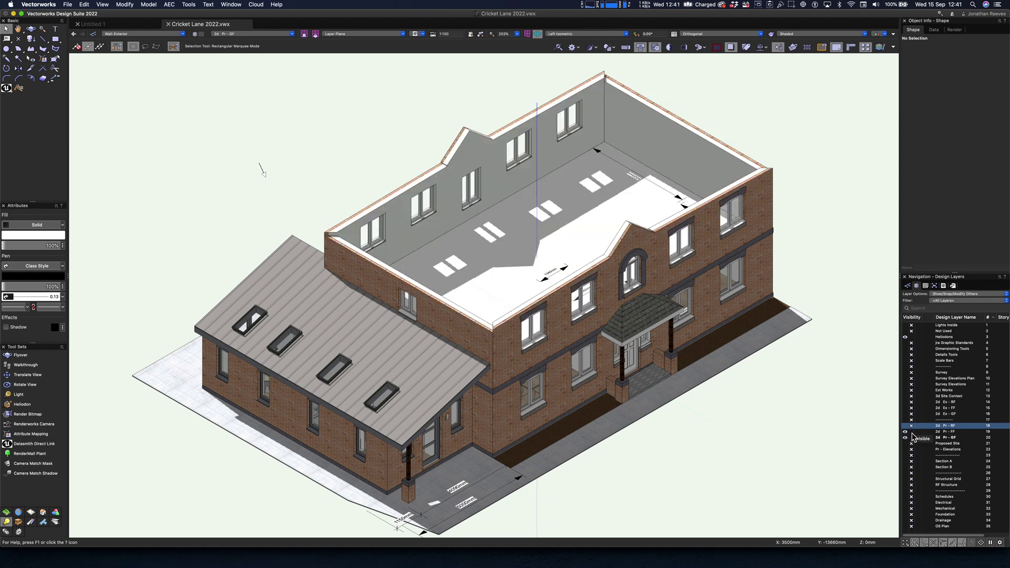
{"action": "left_click", "coordinate": [911, 431]}
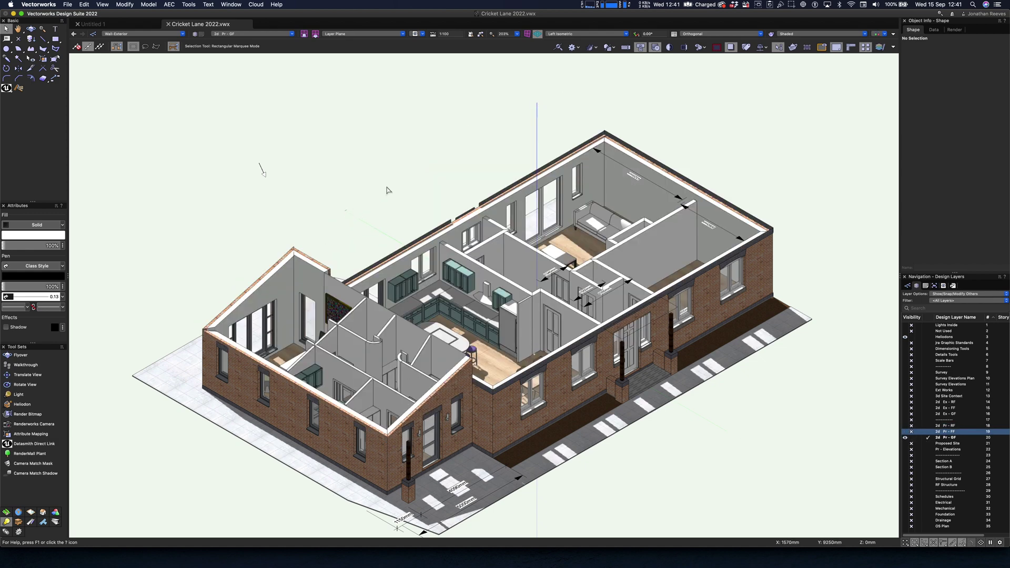
{"action": "middle_click_drag", "start_coordinate": [385, 363], "coordinate": [305, 170], "text": "shift"}
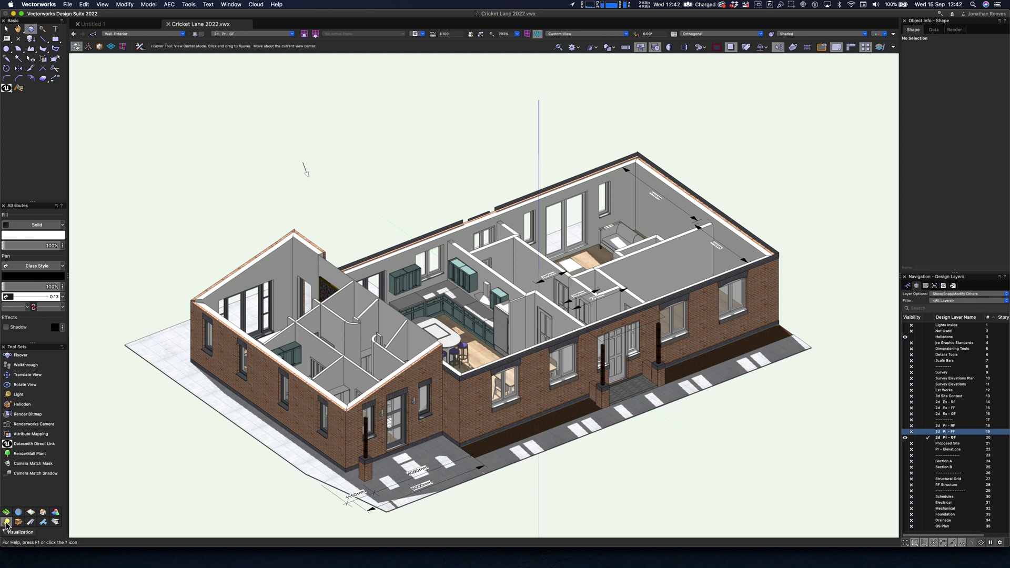
- Float the Visualization tool set as a palette and select Datasmith Direct Link
{"action": "left_click_drag", "start_coordinate": [7, 524], "coordinate": [114, 341]}
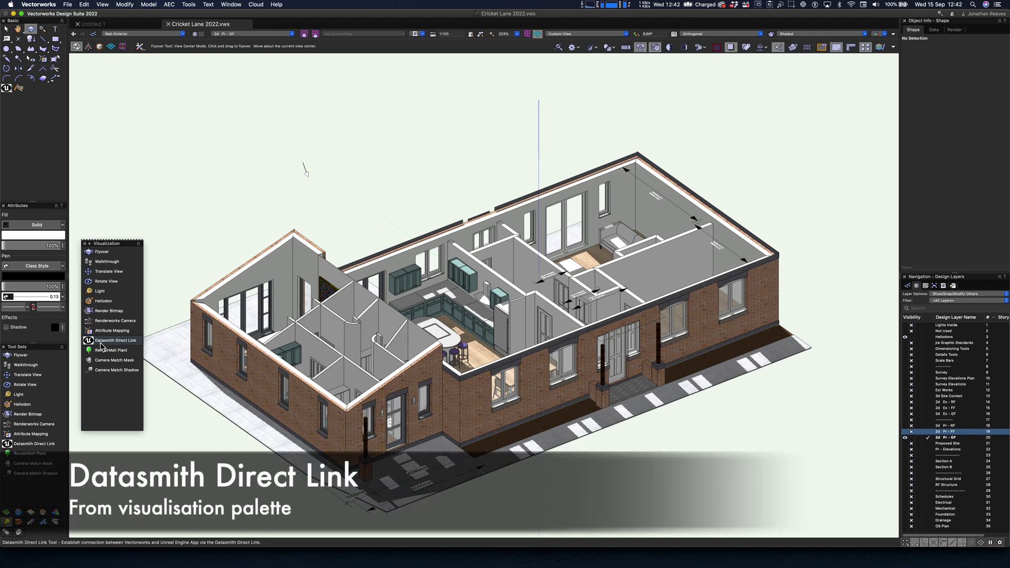
{"action": "left_click", "coordinate": [100, 343]}
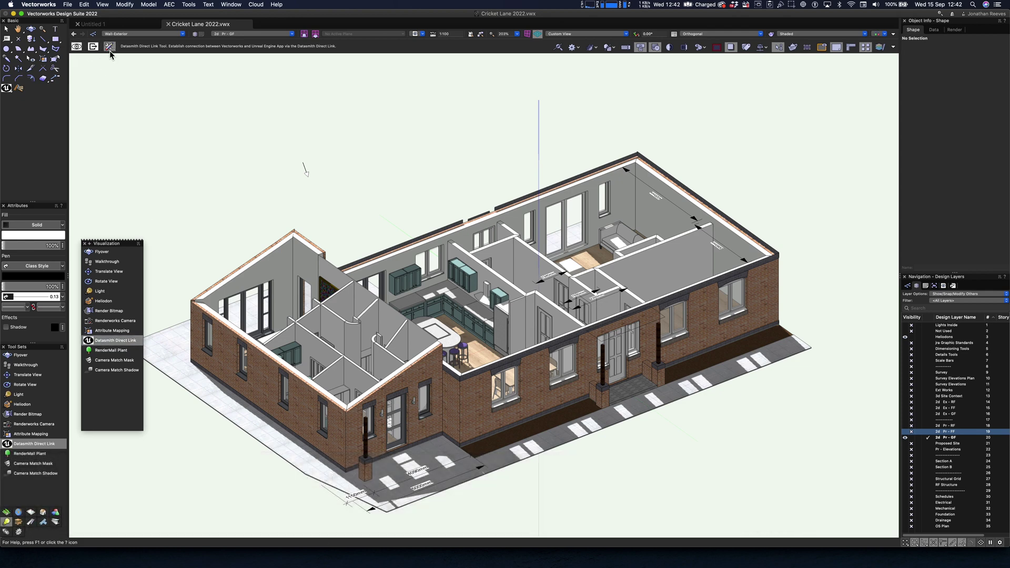
- Set the Datasmith Direct Link export quality to High in its preferences
{"action": "left_click", "coordinate": [110, 48]}
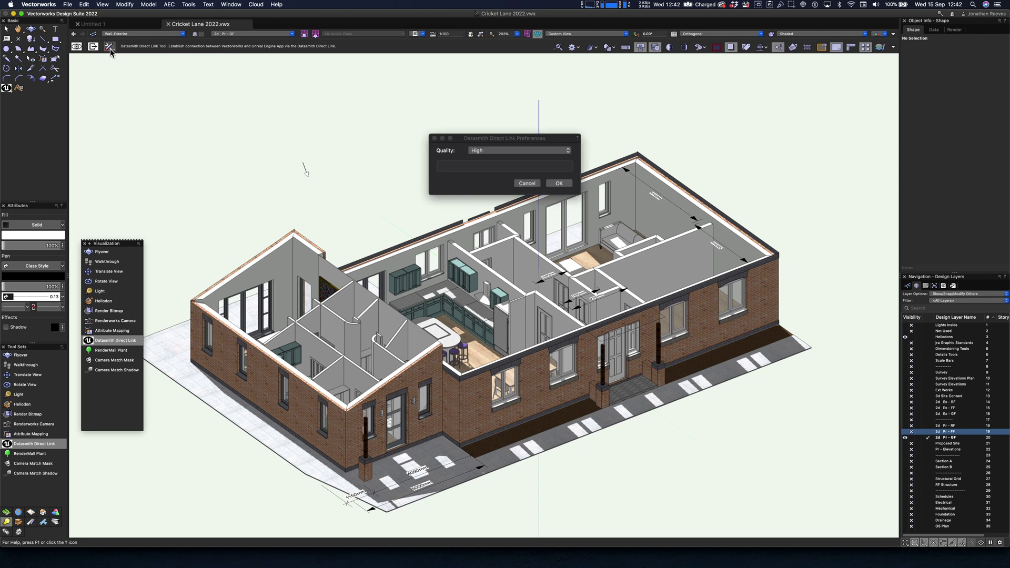
{"action": "left_click", "coordinate": [511, 152]}
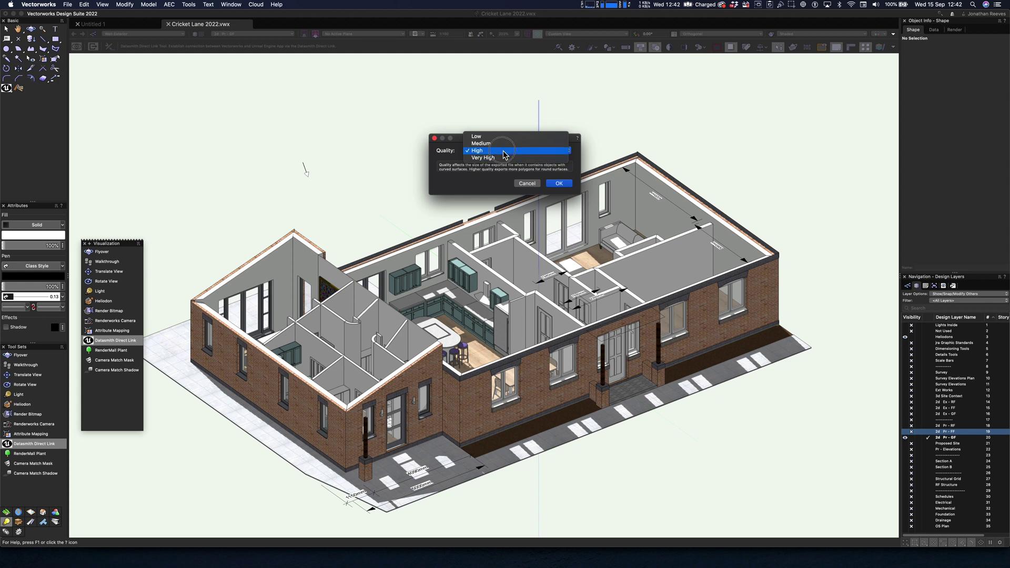
{"action": "left_click", "coordinate": [504, 154]}
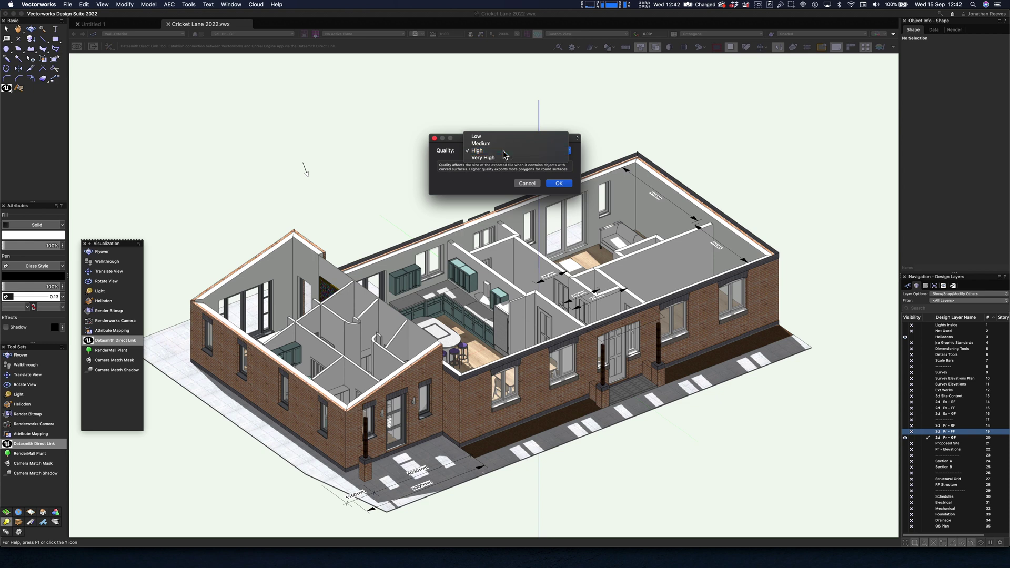
{"action": "left_click", "coordinate": [560, 184]}
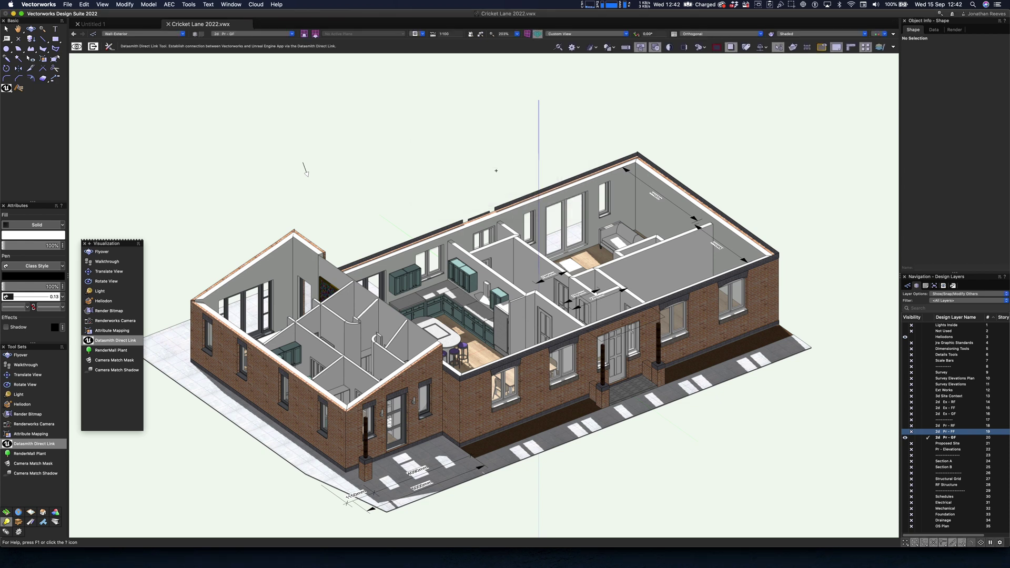
- Synchronize the model over Direct Link, then bring up Twinmotion from the Dock
{"action": "left_click", "coordinate": [76, 47]}
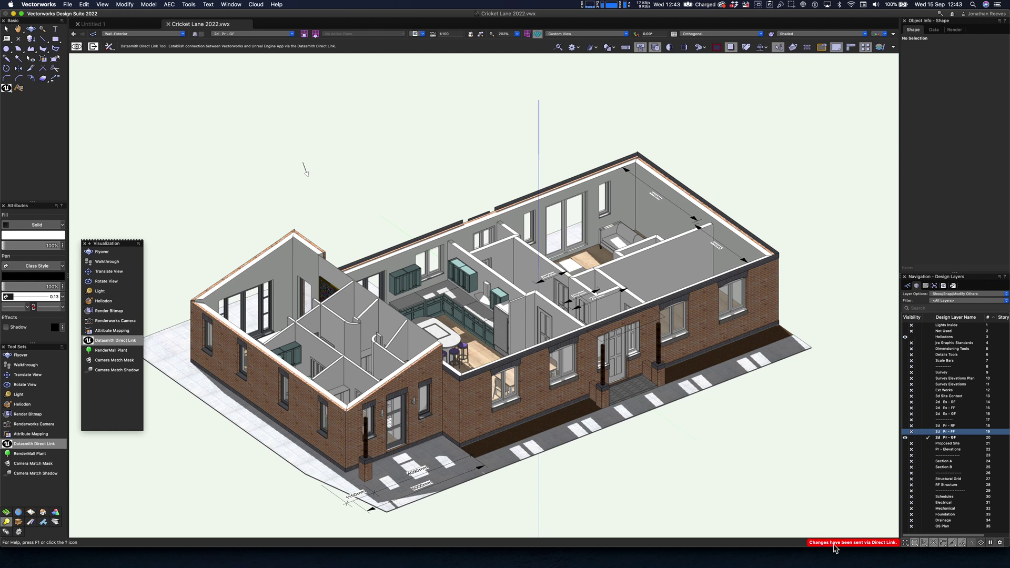
{"action": "mouse_move", "coordinate": [885, 562]}
{"action": "left_click", "coordinate": [886, 558]}
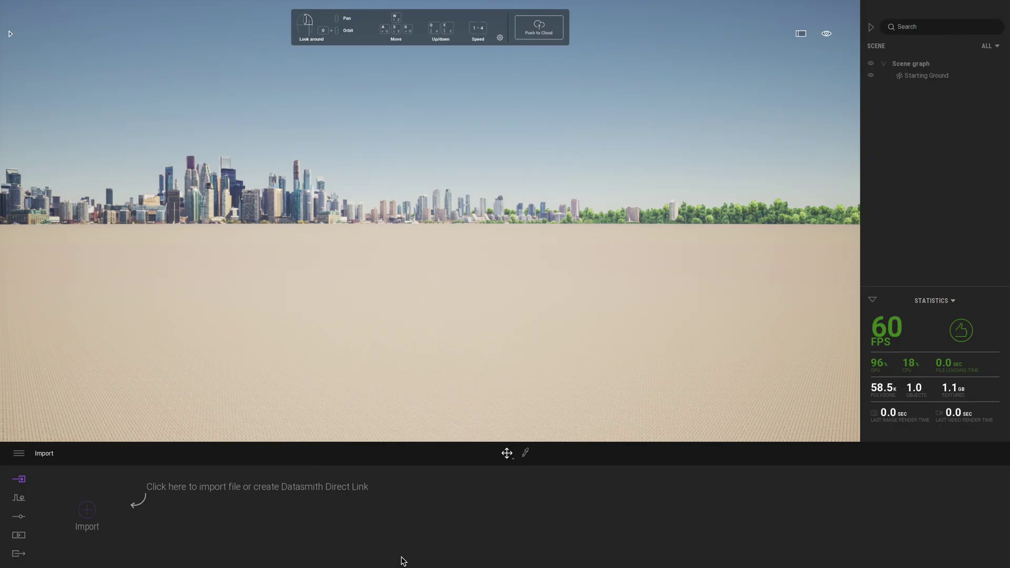
- Import the Vectorworks Direct Link source into Twinmotion with Collapse set to Keep hierarchy
{"action": "left_click", "coordinate": [87, 511]}
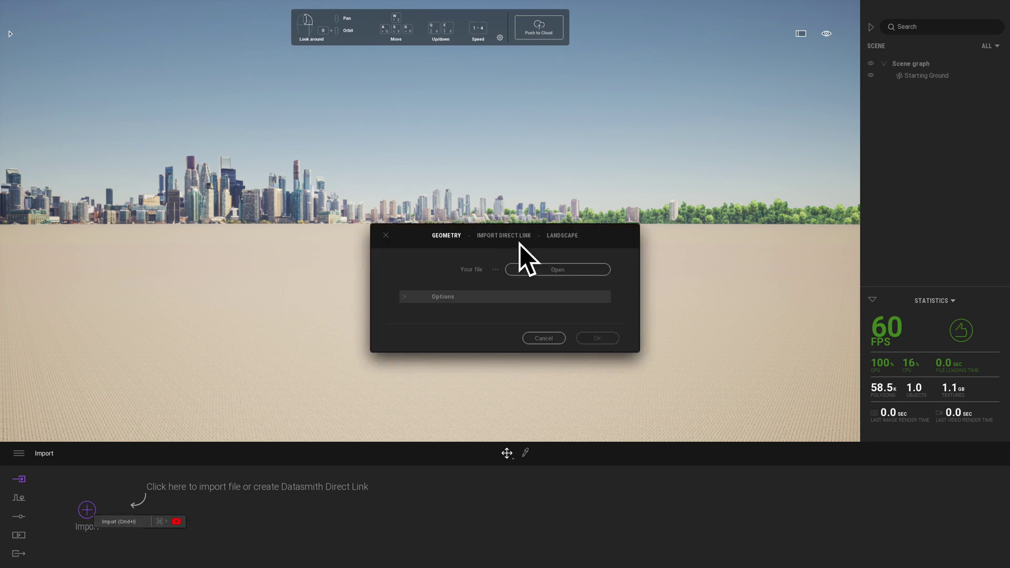
{"action": "left_click", "coordinate": [506, 237]}
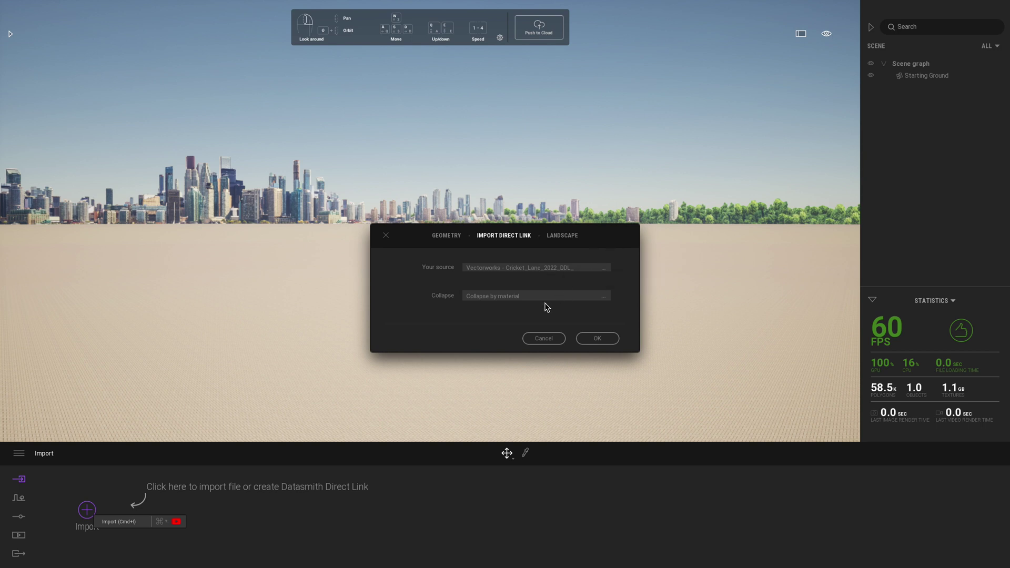
{"action": "left_click", "coordinate": [494, 298]}
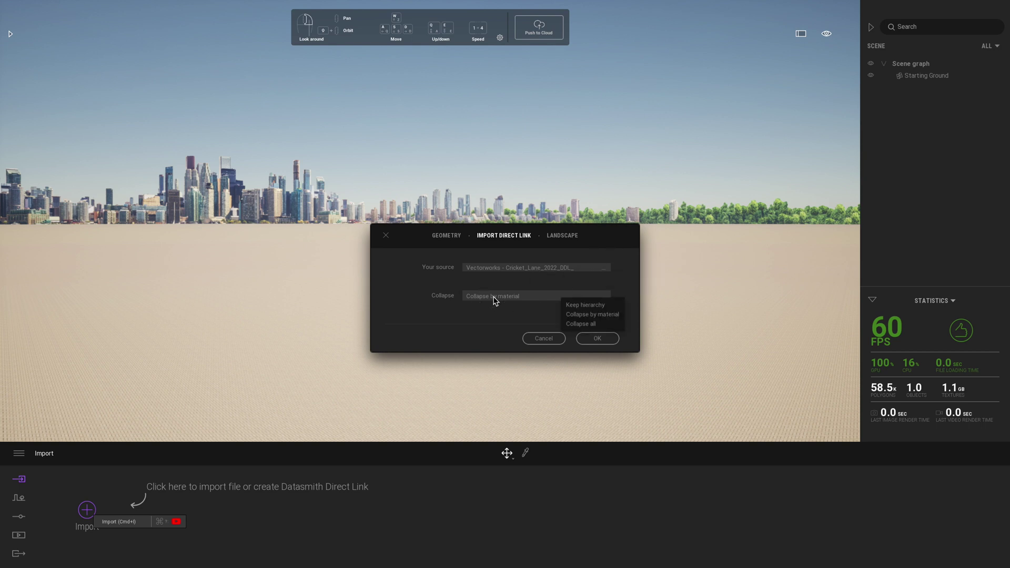
{"action": "left_click", "coordinate": [587, 306]}
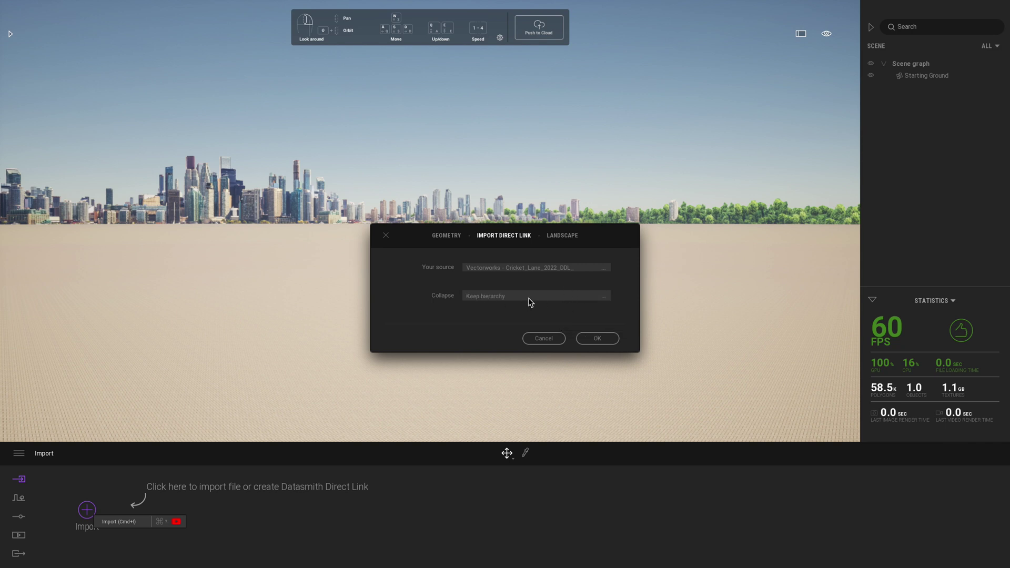
{"action": "left_click", "coordinate": [596, 296]}
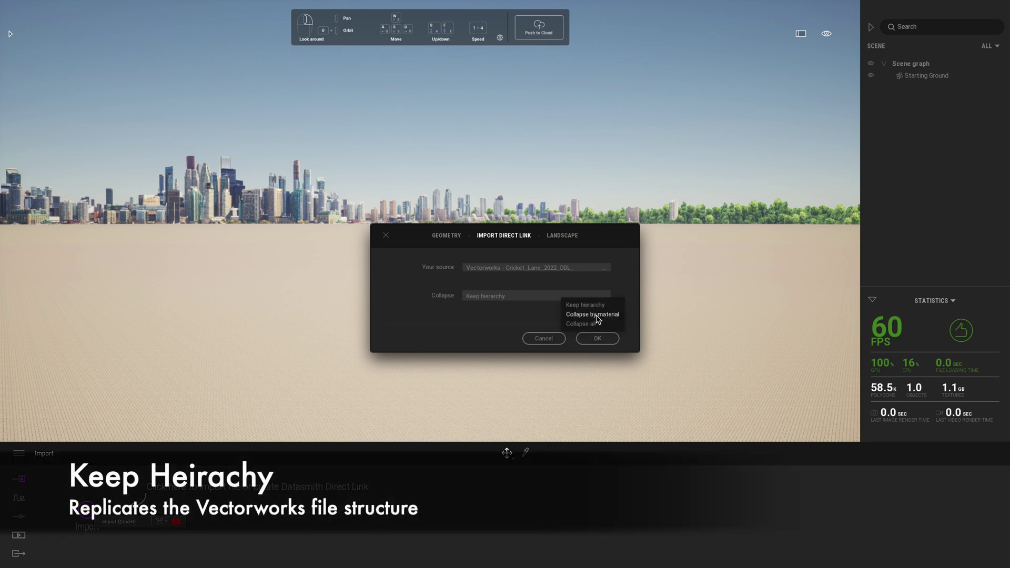
{"action": "left_click", "coordinate": [597, 315]}
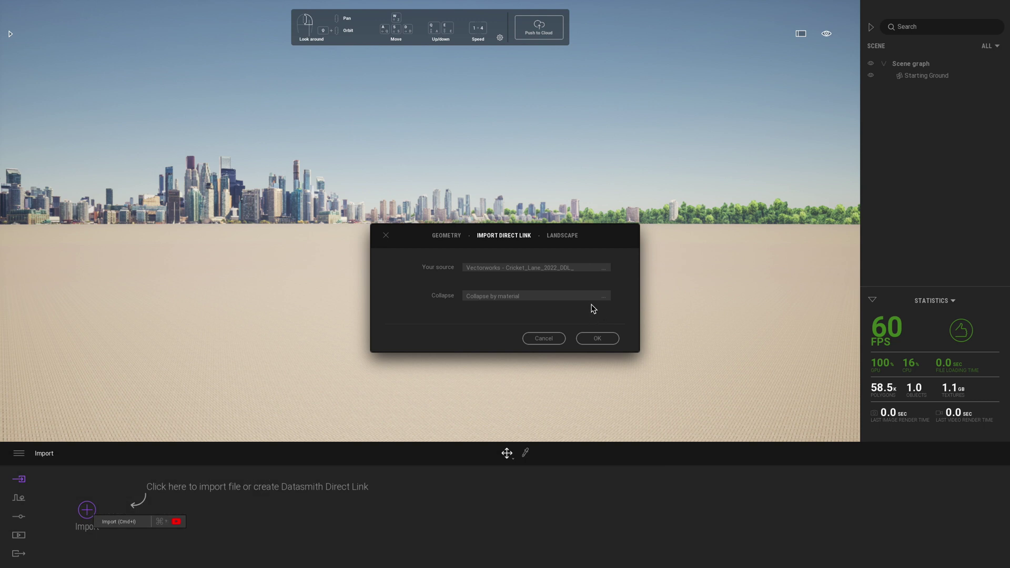
{"action": "left_click", "coordinate": [590, 303]}
{"action": "left_click", "coordinate": [598, 307]}
{"action": "left_click", "coordinate": [597, 341]}
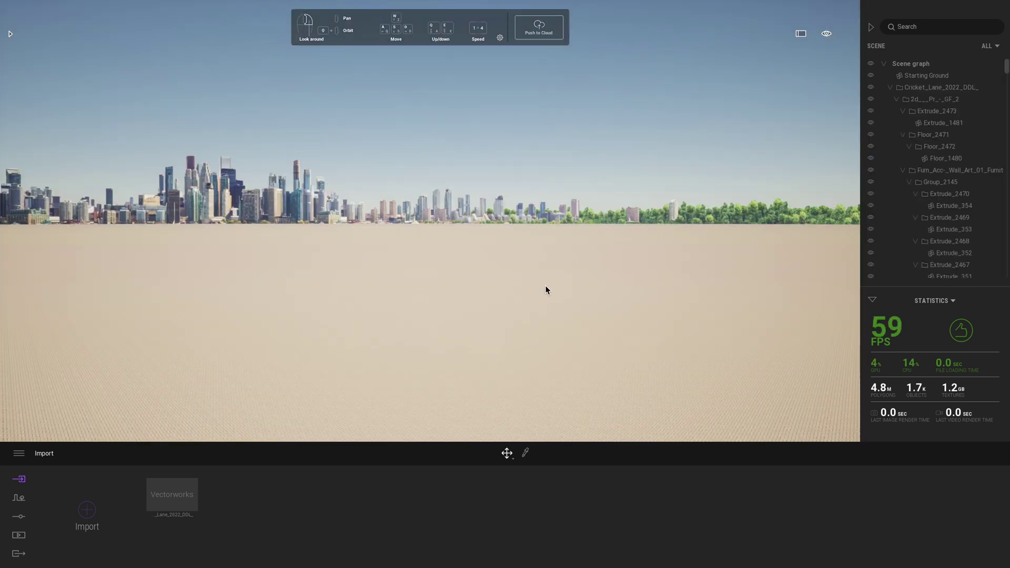
- Collapse the imported model and orbit above the house for a top-down view
{"action": "left_click", "coordinate": [890, 88]}
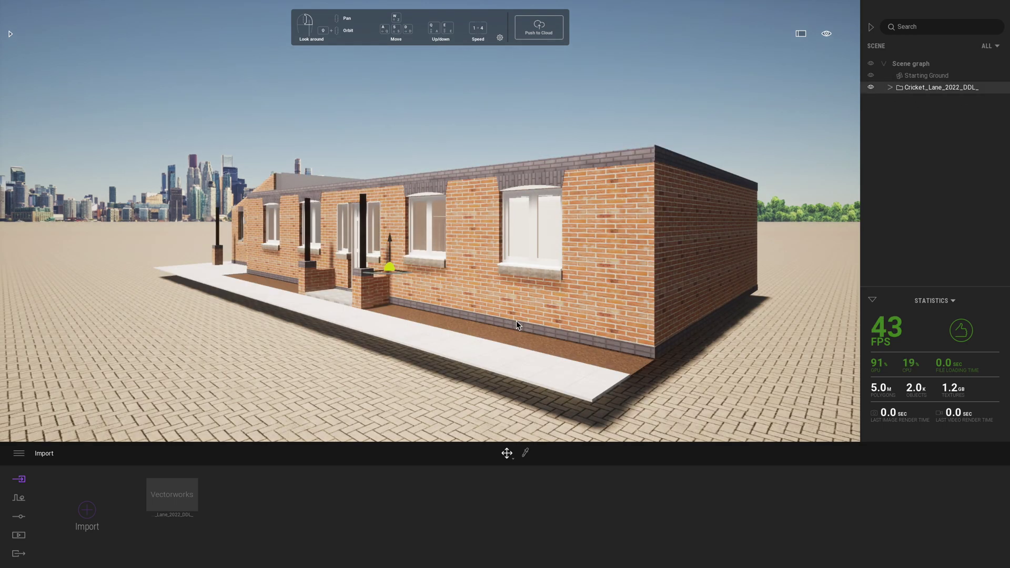
{"action": "scroll", "coordinate": [517, 324], "scroll_direction": "up", "scroll_amount": 3}
{"action": "middle_click_drag", "start_coordinate": [517, 320], "coordinate": [348, 308], "text": "shift"}
{"action": "scroll", "coordinate": [347, 307], "scroll_direction": "up", "scroll_amount": 6}
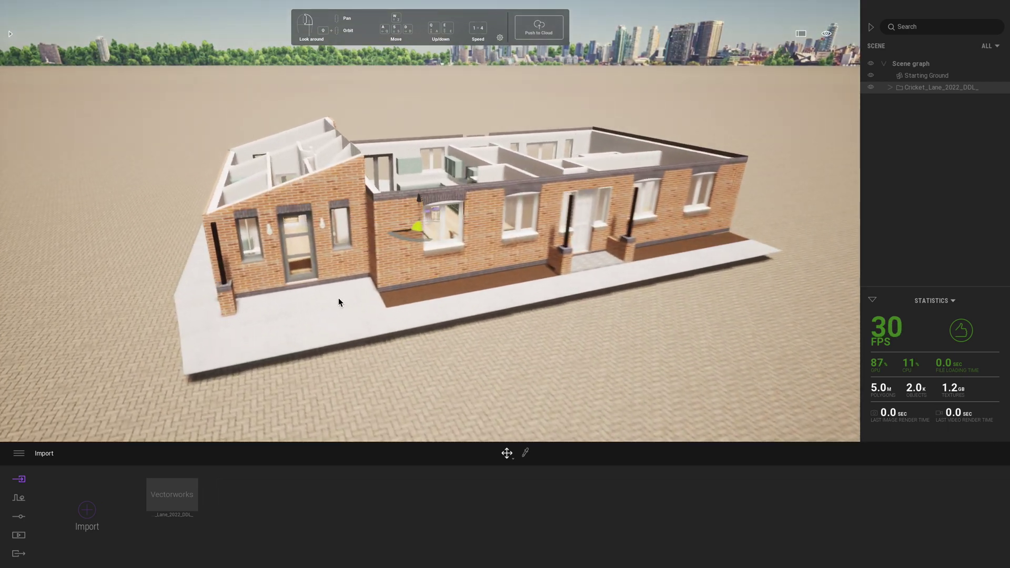
{"action": "middle_click_drag", "start_coordinate": [351, 323], "coordinate": [402, 293], "text": "shift"}
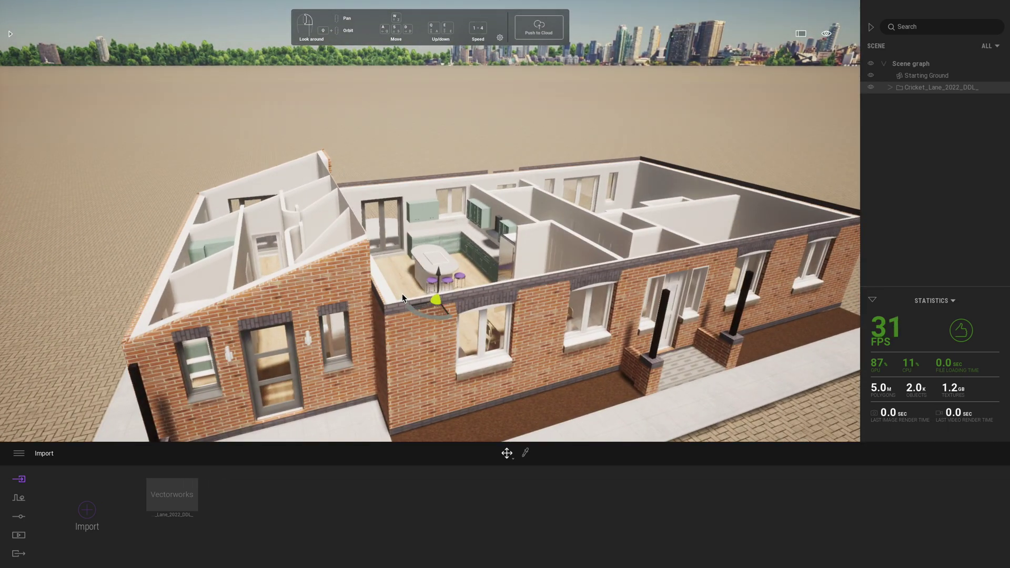
- Expand the model hierarchy and toggle the ground-floor group off and back on
{"action": "left_click", "coordinate": [890, 89]}
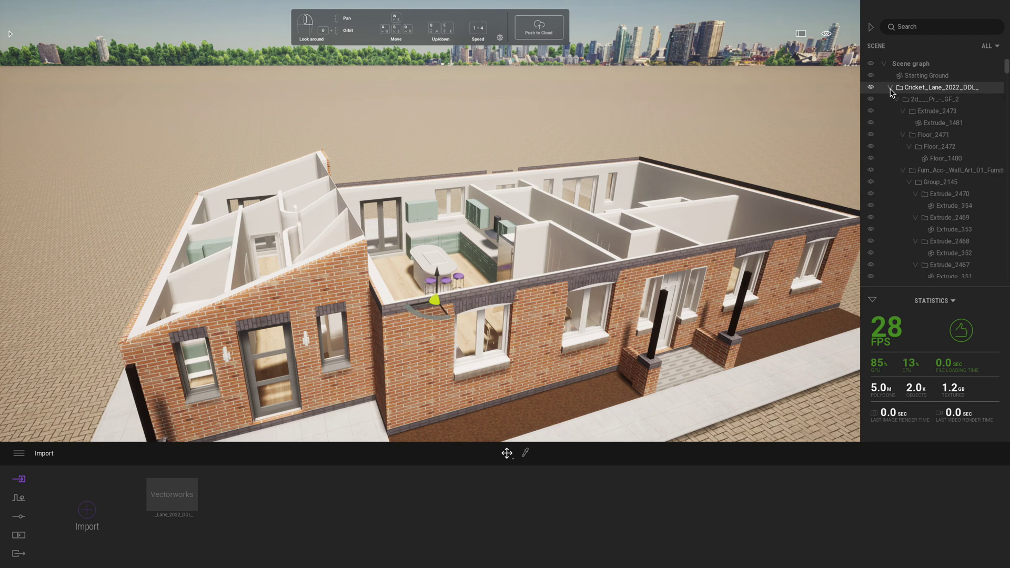
{"action": "left_click", "coordinate": [897, 100]}
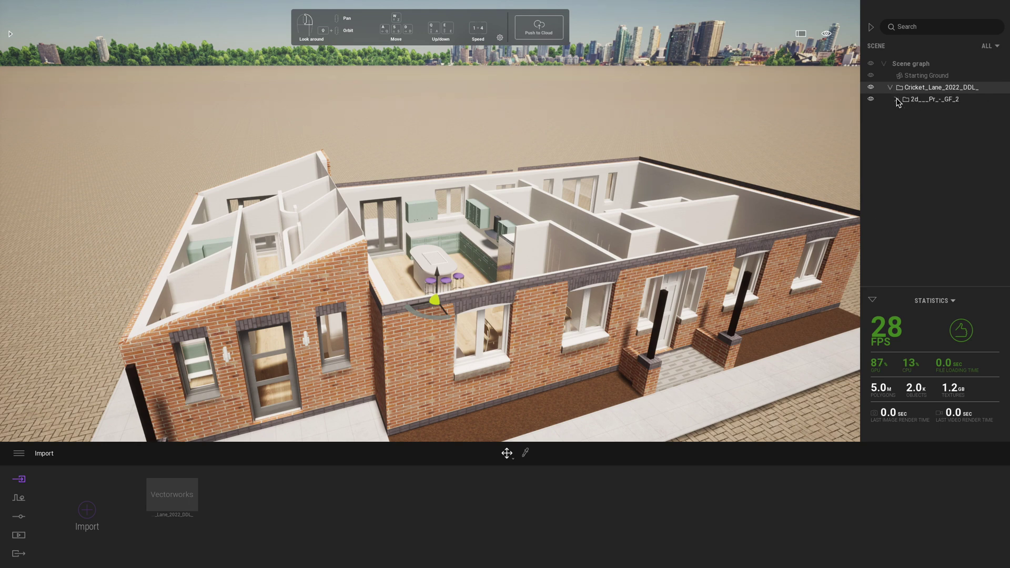
{"action": "left_click", "coordinate": [869, 100]}
{"action": "left_click", "coordinate": [869, 100]}
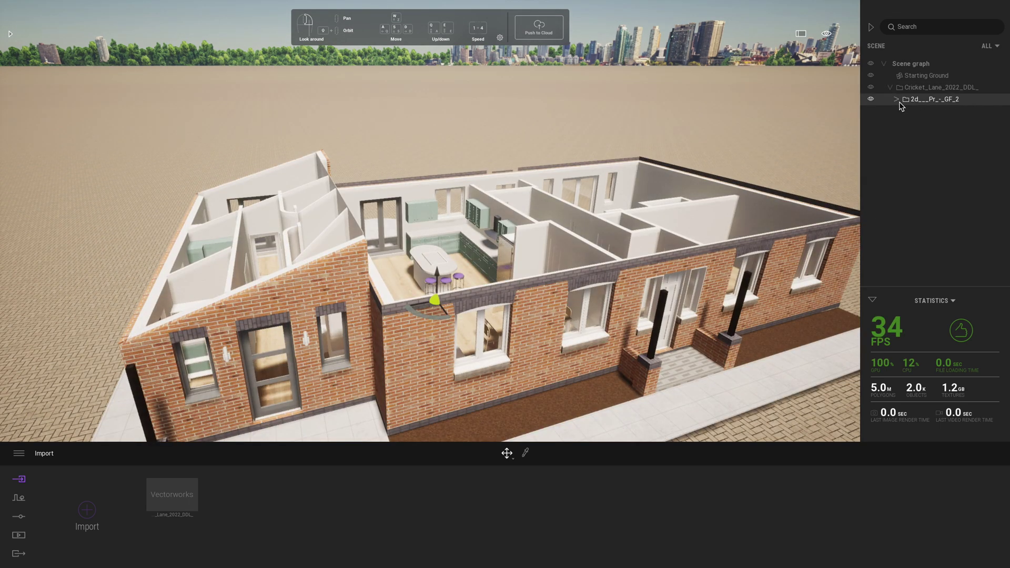
{"action": "left_click", "coordinate": [897, 100]}
{"action": "left_click", "coordinate": [897, 100]}
{"action": "scroll", "coordinate": [581, 274], "scroll_direction": "down", "scroll_amount": 5}
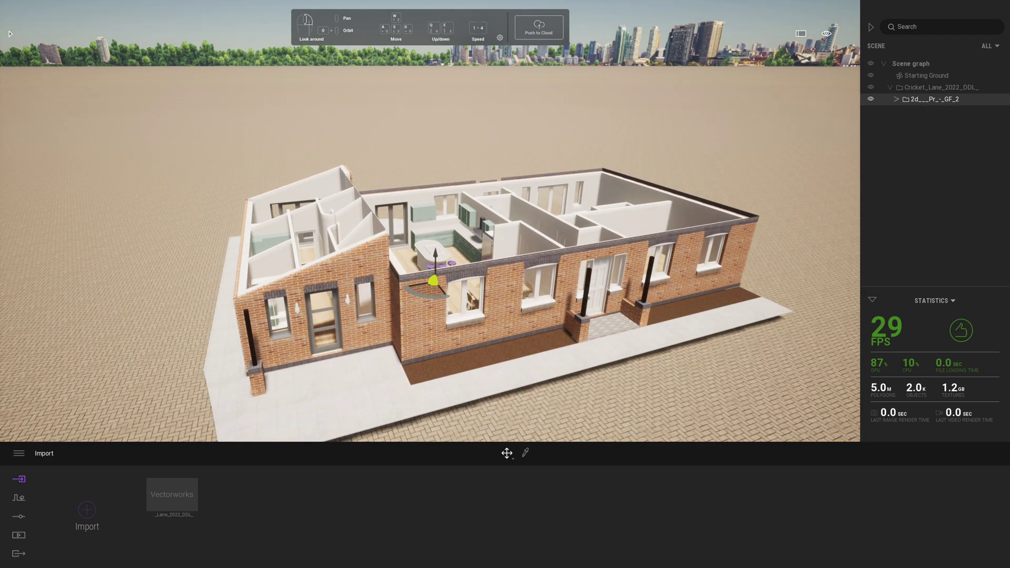
- In Vectorworks, show the 2d Pr - FF and 2d Pr - RF layers and resync Direct Link
{"action": "mouse_move", "coordinate": [612, 563]}
{"action": "left_click", "coordinate": [869, 556]}
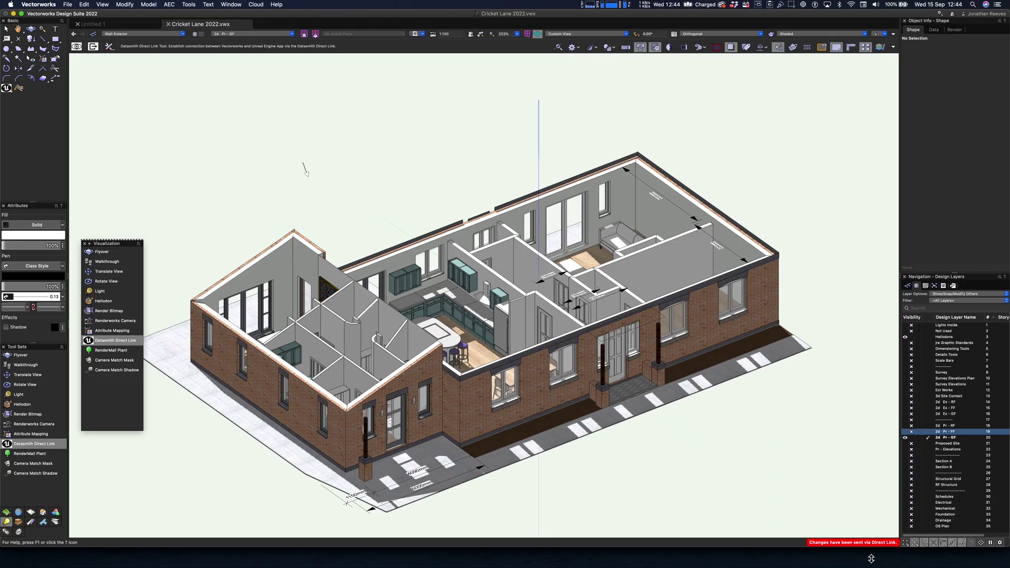
{"action": "left_click", "coordinate": [906, 431]}
{"action": "left_click", "coordinate": [905, 426]}
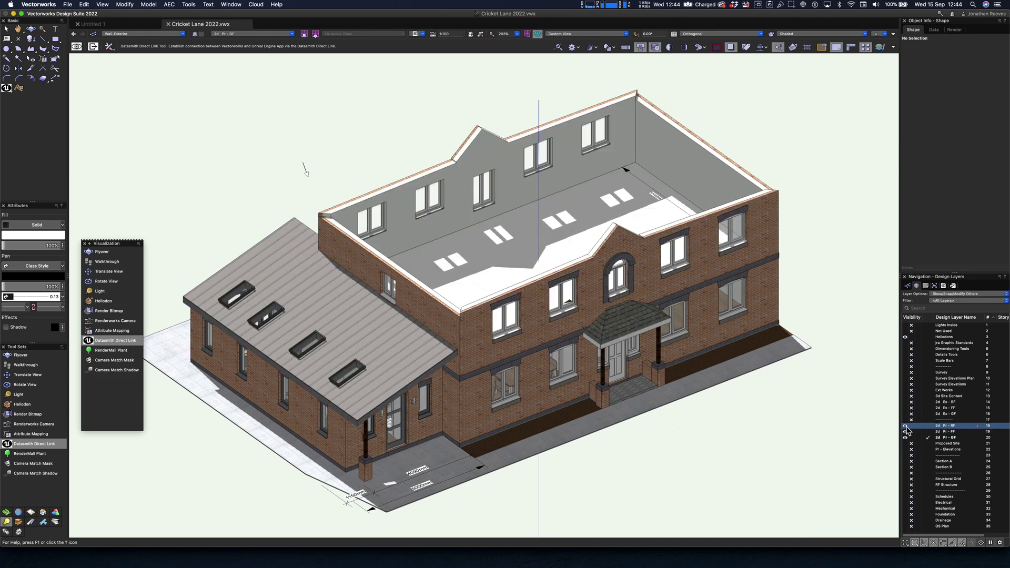
{"action": "left_click", "coordinate": [76, 47]}
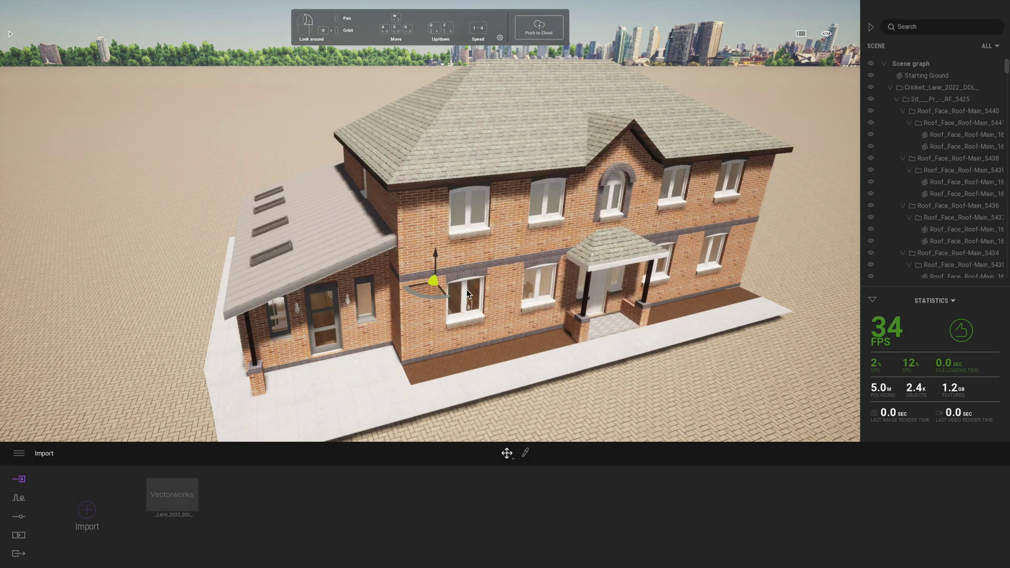
- Orbit higher over the whole house and collapse the roof, first-floor and ground-floor groups
{"action": "mouse_move", "coordinate": [467, 295]}
{"action": "right_mouse_down"}
{"action": "mouse_move", "coordinate": [376, 326]}
{"action": "mouse_move", "coordinate": [384, 284]}
{"action": "mouse_move", "coordinate": [375, 318]}
{"action": "mouse_move", "coordinate": [366, 303]}
{"action": "right_mouse_up"}
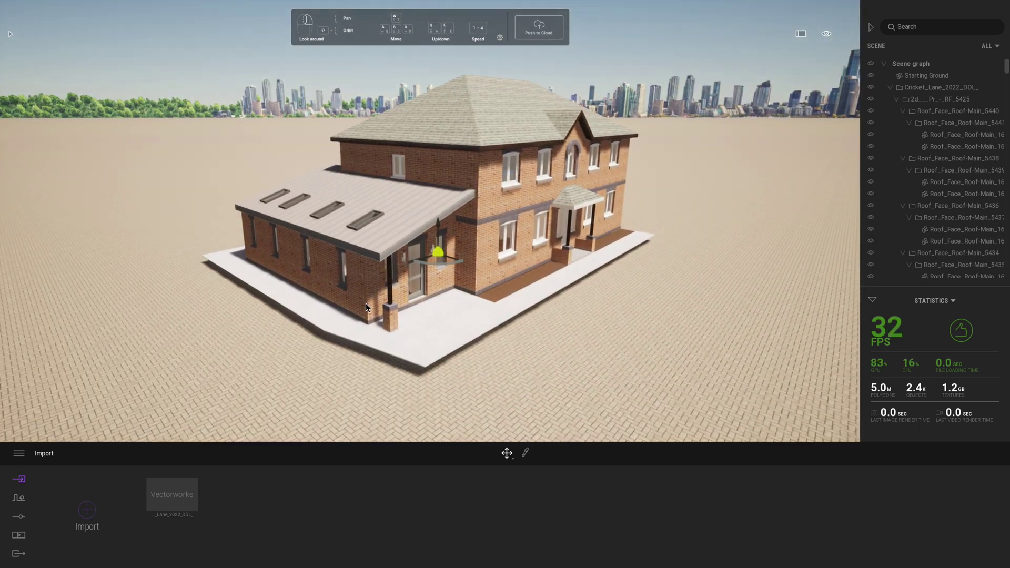
{"action": "scroll", "coordinate": [365, 303], "scroll_direction": "up", "scroll_amount": 3}
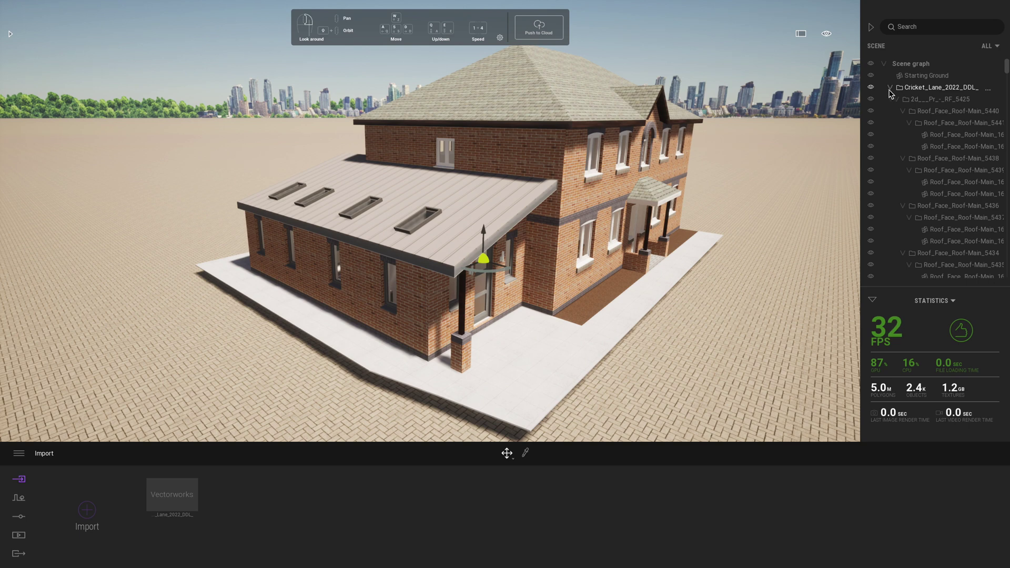
{"action": "left_click", "coordinate": [892, 88]}
{"action": "left_click", "coordinate": [892, 88]}
{"action": "left_click", "coordinate": [897, 100]}
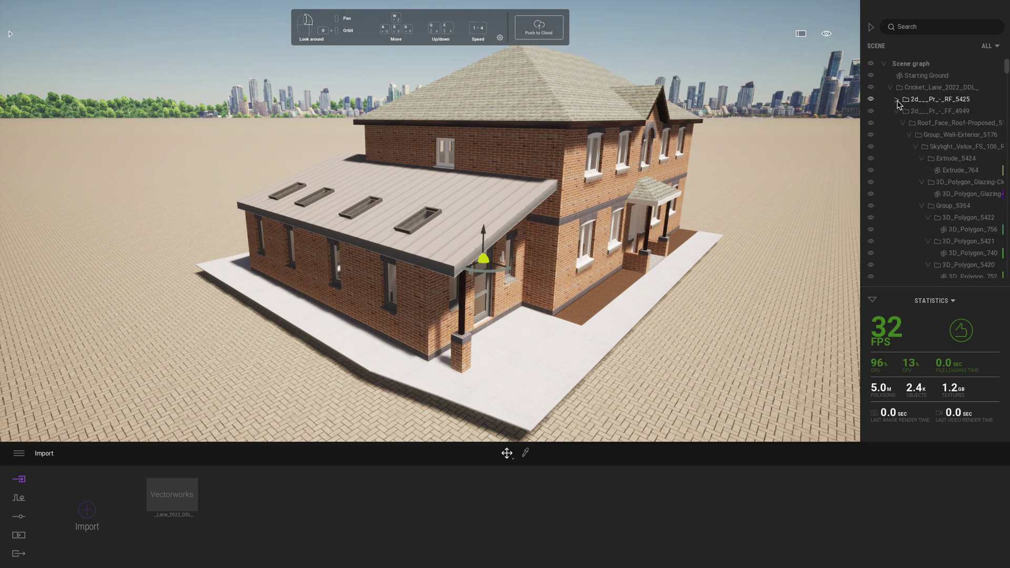
{"action": "left_click", "coordinate": [897, 111]}
{"action": "left_click", "coordinate": [897, 123]}
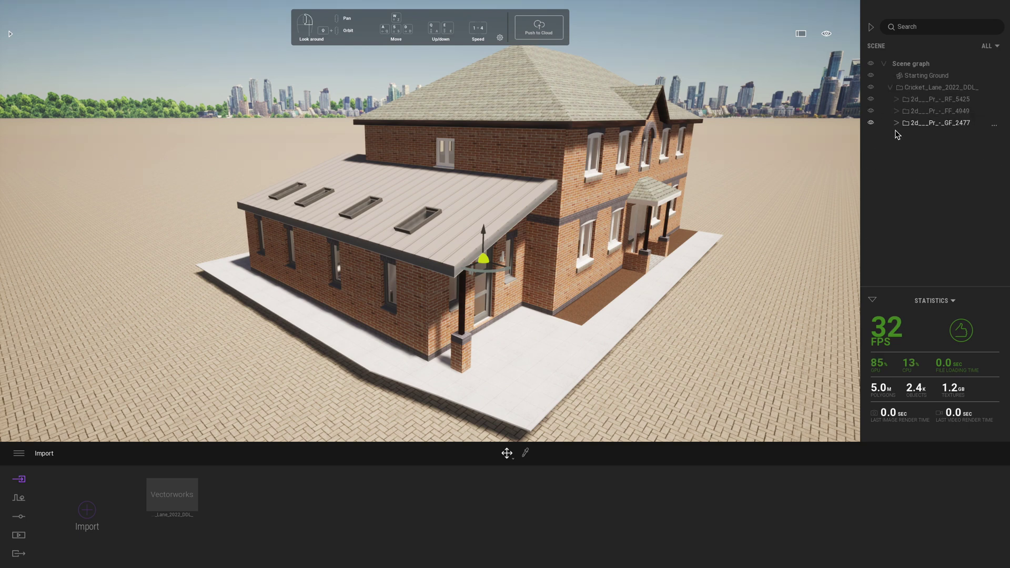
- Toggle each level's visibility off and back on while orbiting closer around the building
{"action": "left_click", "coordinate": [871, 124]}
{"action": "left_click", "coordinate": [870, 123]}
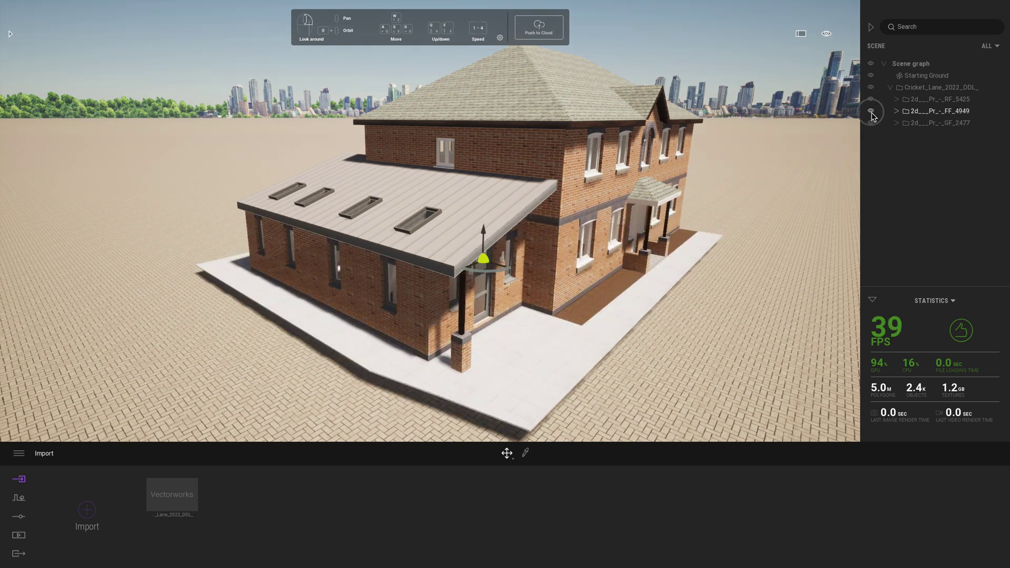
{"action": "left_click", "coordinate": [871, 111]}
{"action": "left_click", "coordinate": [871, 99]}
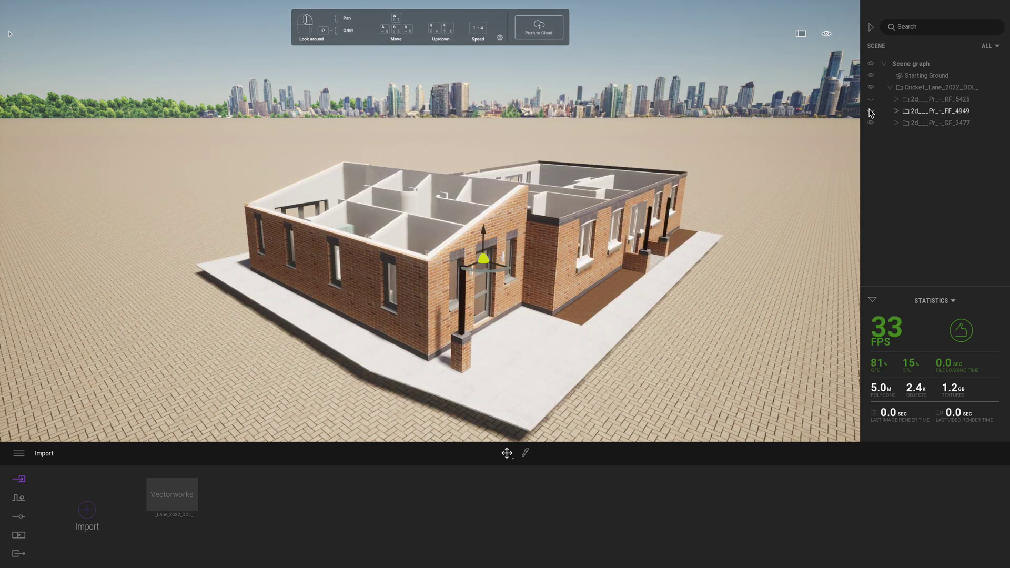
{"action": "left_click", "coordinate": [870, 111]}
{"action": "right_click_drag", "start_coordinate": [463, 211], "coordinate": [601, 185]}
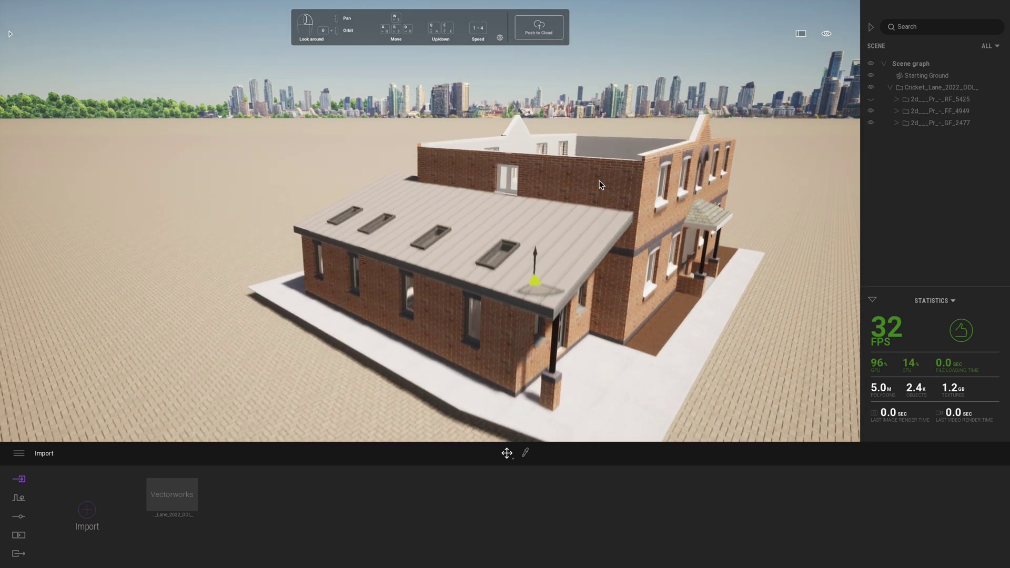
{"action": "left_click", "coordinate": [872, 100]}
{"action": "right_click_drag", "start_coordinate": [463, 224], "coordinate": [197, 343]}
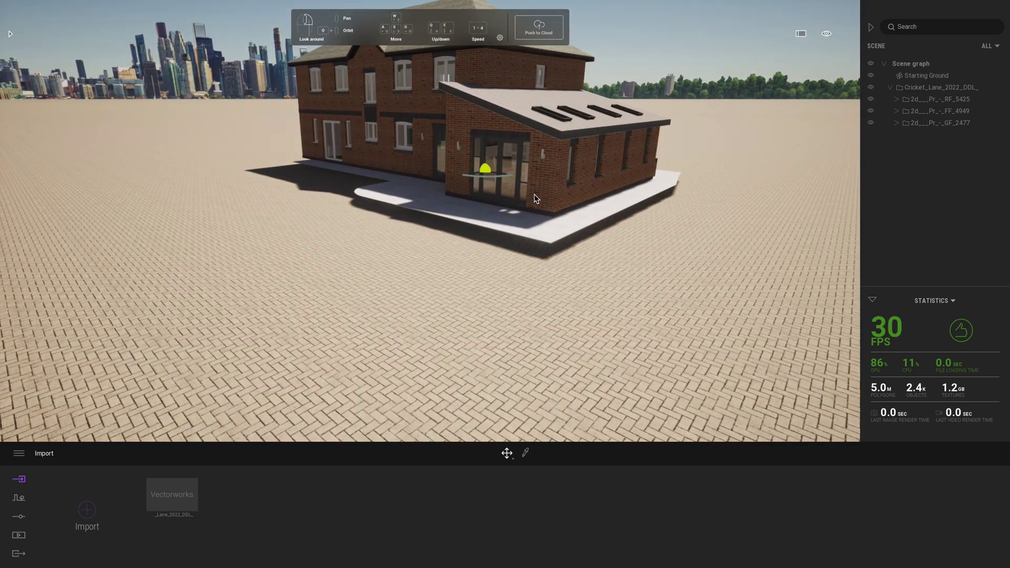
{"action": "scroll", "coordinate": [536, 195], "scroll_direction": "up", "scroll_amount": 2}
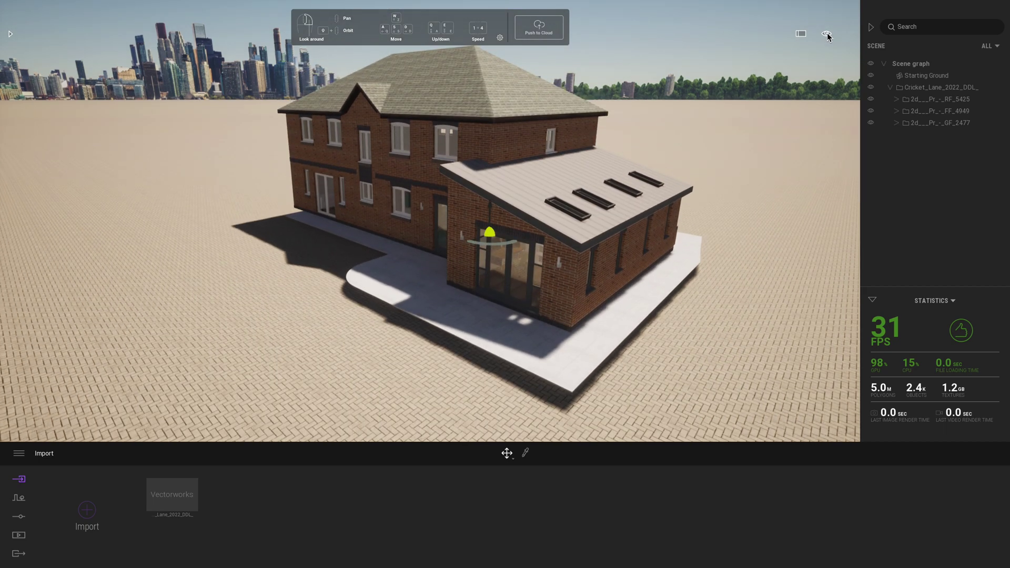
- Set the time of day to 12:15
{"action": "mouse_move", "coordinate": [827, 36]}
{"action": "mouse_move", "coordinate": [827, 57]}
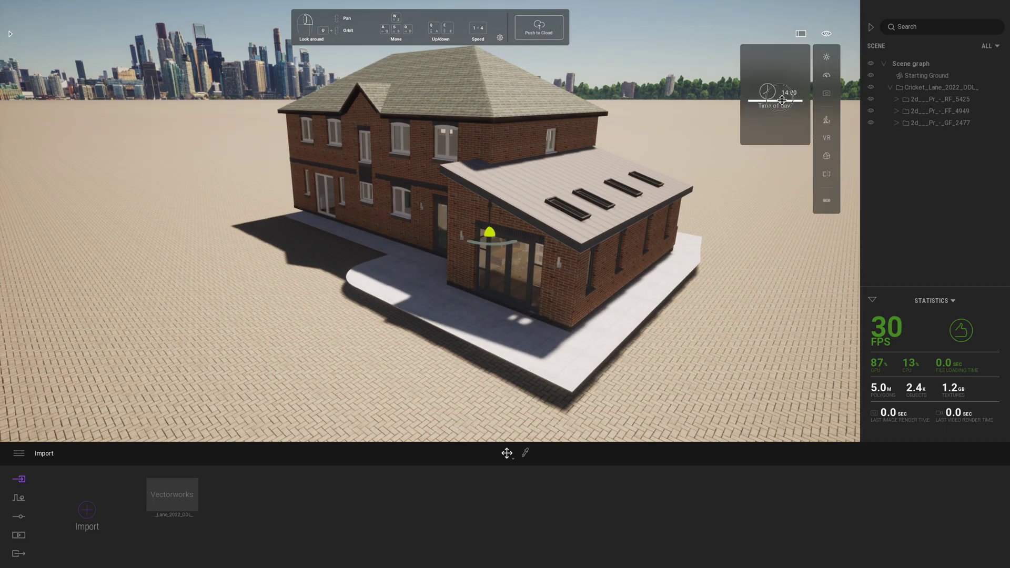
{"action": "left_click_drag", "start_coordinate": [782, 100], "coordinate": [778, 102]}
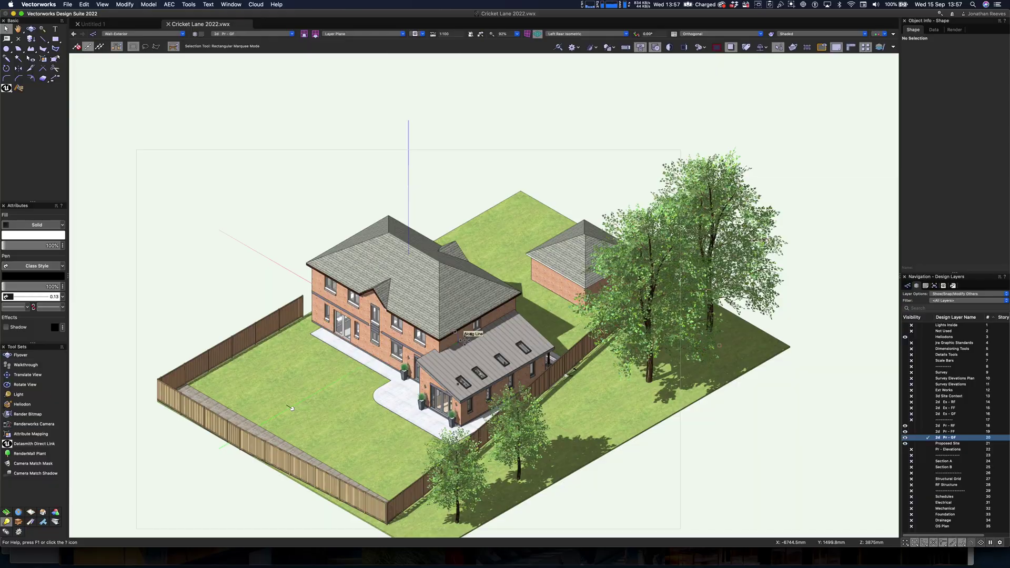
- Keep the Shaded render mode and marquee-zoom onto the single-storey extension
{"action": "left_click", "coordinate": [797, 35]}
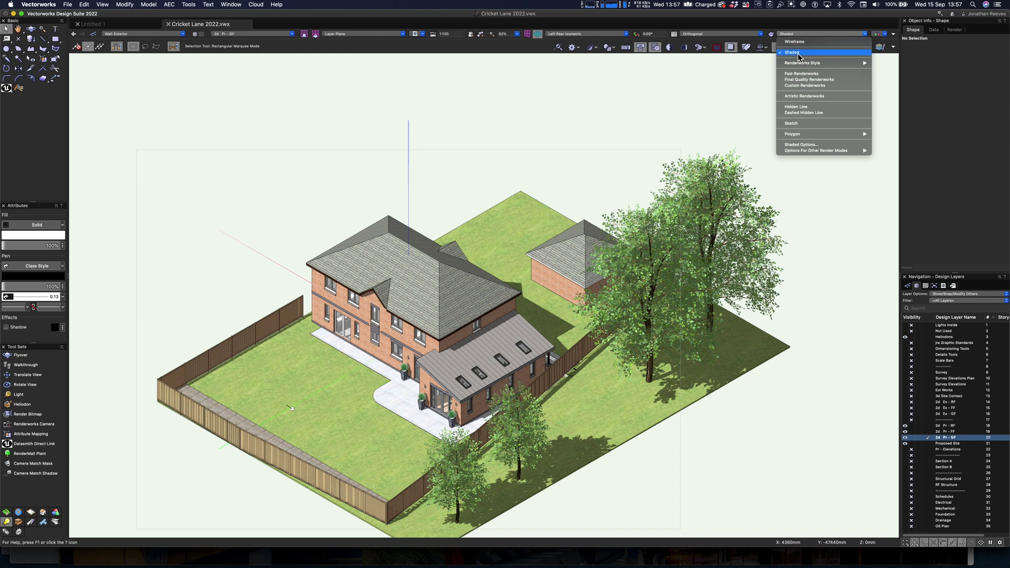
{"action": "left_click", "coordinate": [798, 54]}
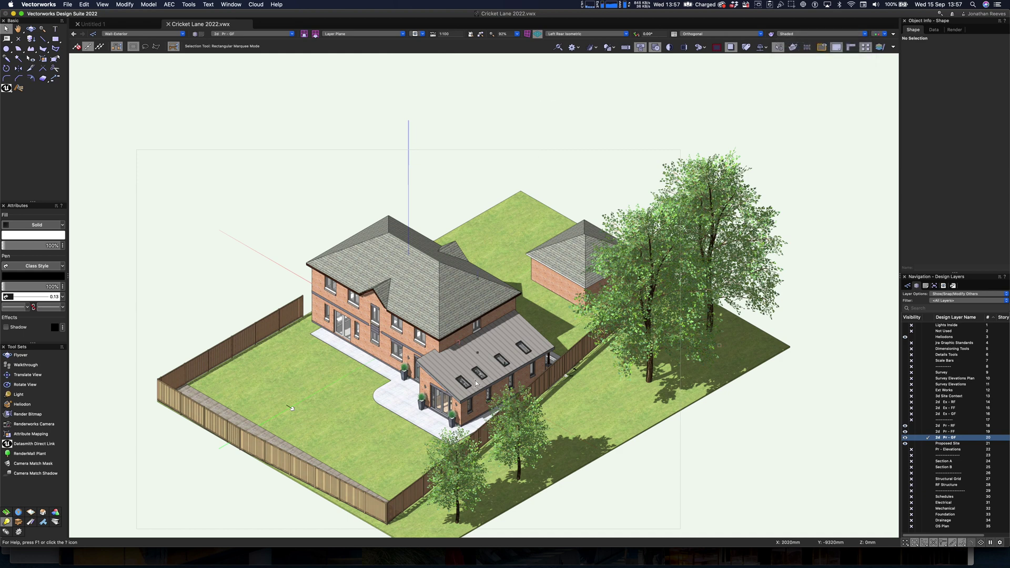
{"action": "key", "text": "c"}
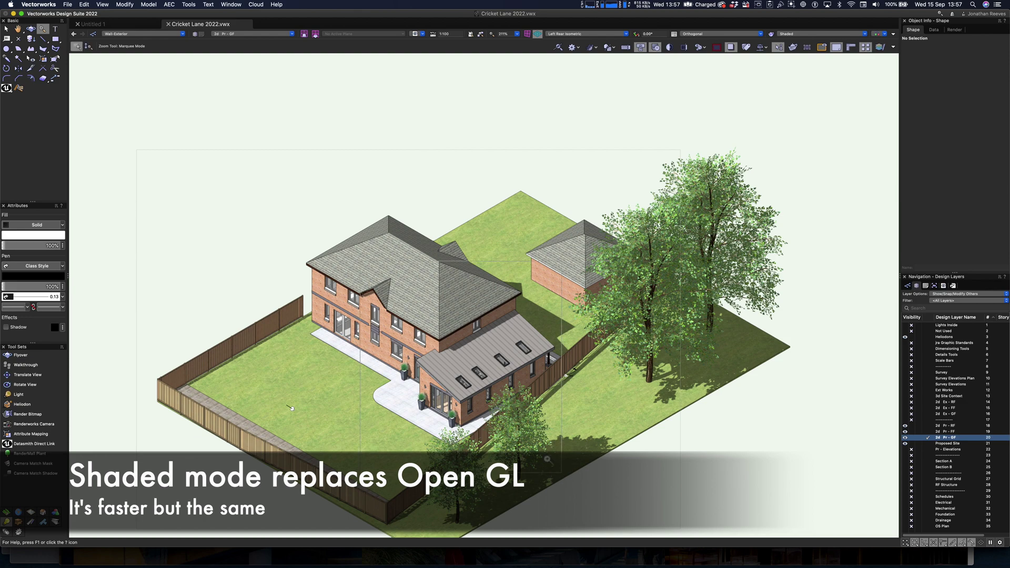
{"action": "left_click_drag", "start_coordinate": [547, 459], "coordinate": [551, 453]}
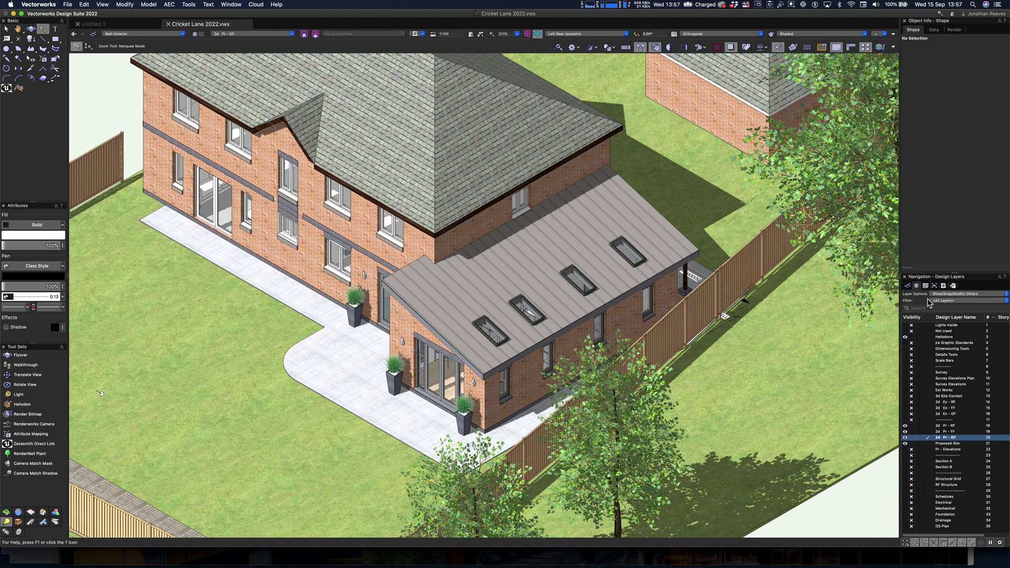
- List the sheet layers and open sheets 09, 10, then 11, fitting its page in view
{"action": "left_click", "coordinate": [926, 286]}
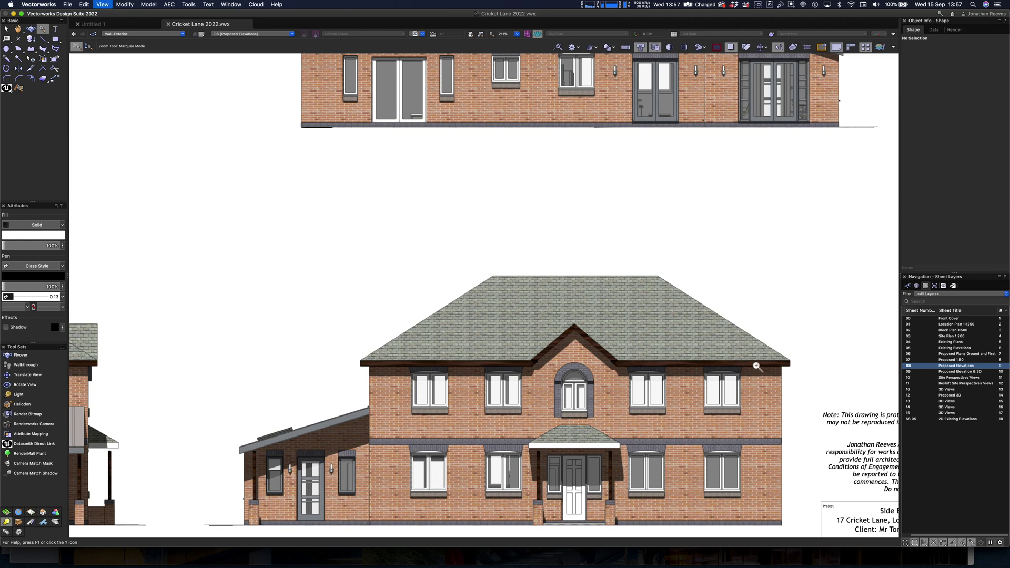
{"action": "key", "text": "super+6"}
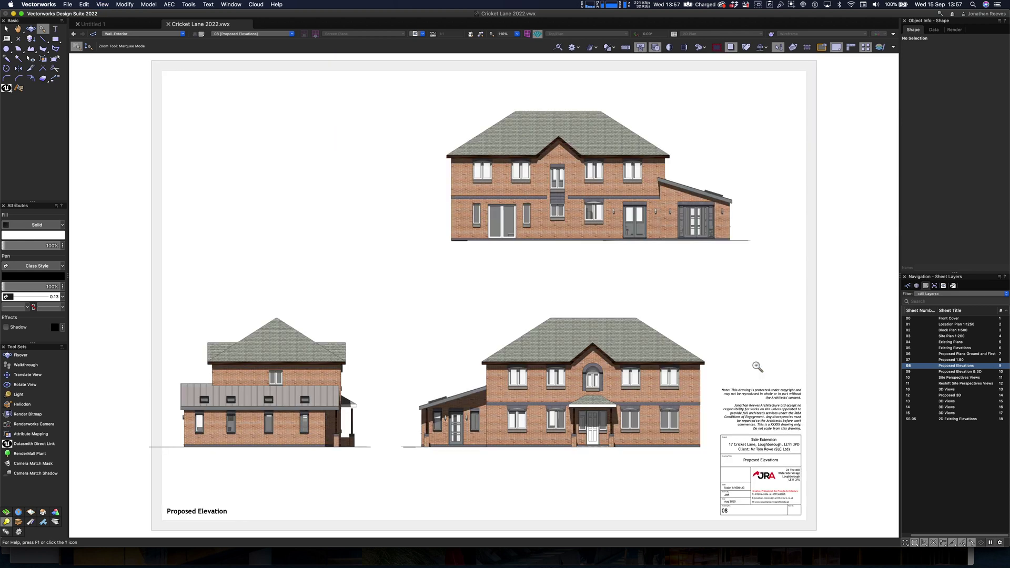
{"action": "key", "text": "x"}
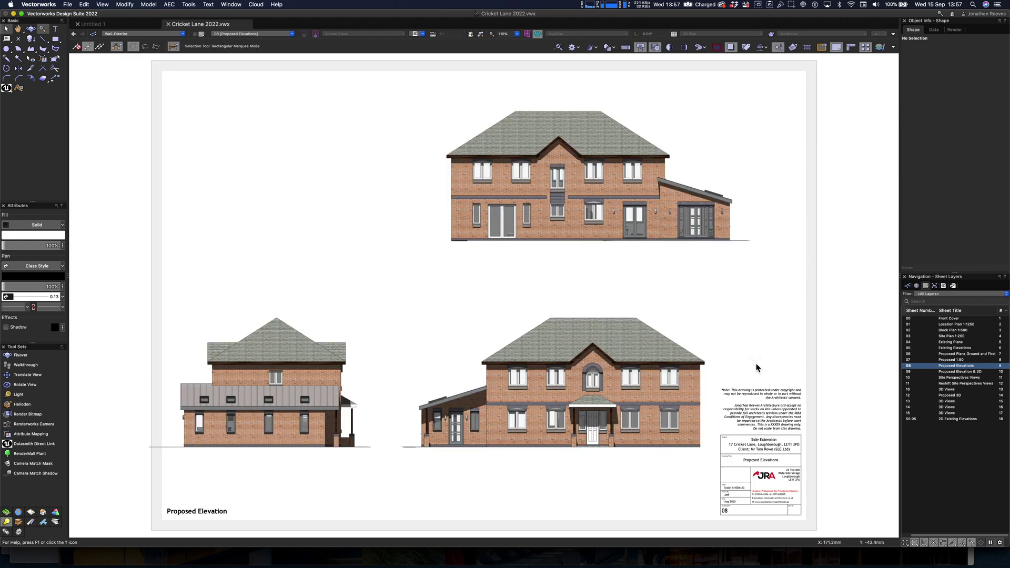
{"action": "double_click", "coordinate": [949, 372]}
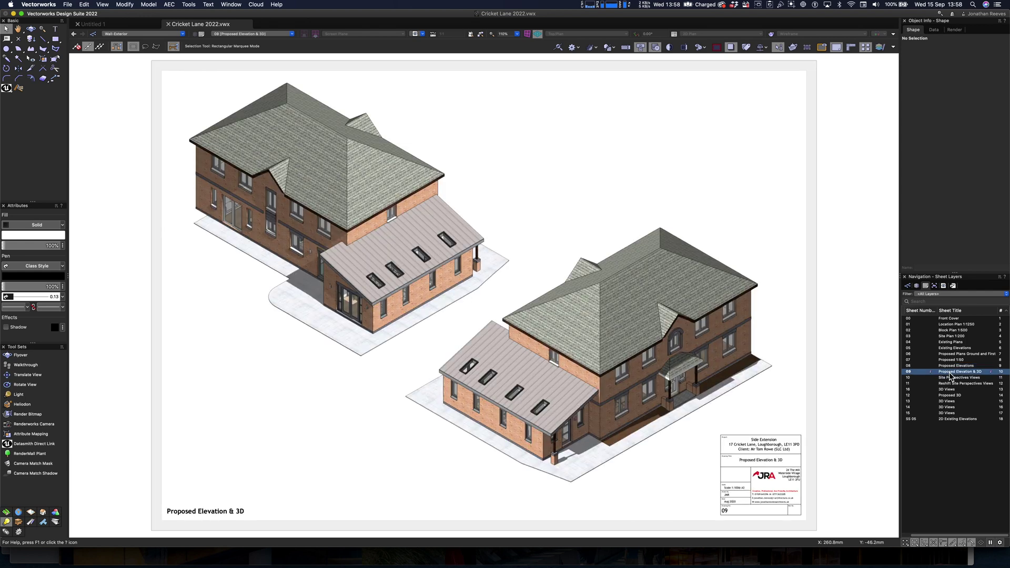
{"action": "left_click", "coordinate": [950, 378]}
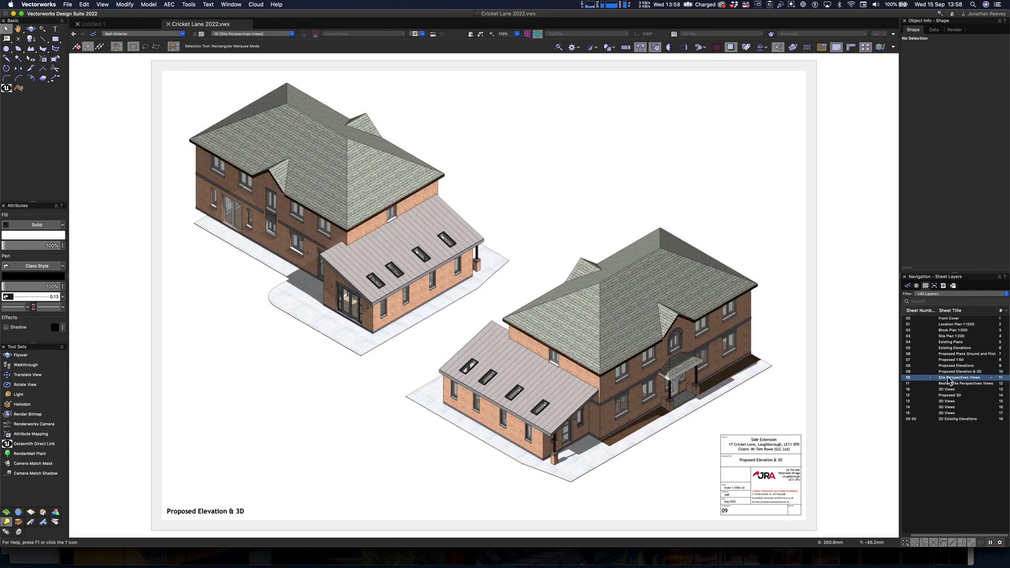
{"action": "double_click", "coordinate": [950, 378]}
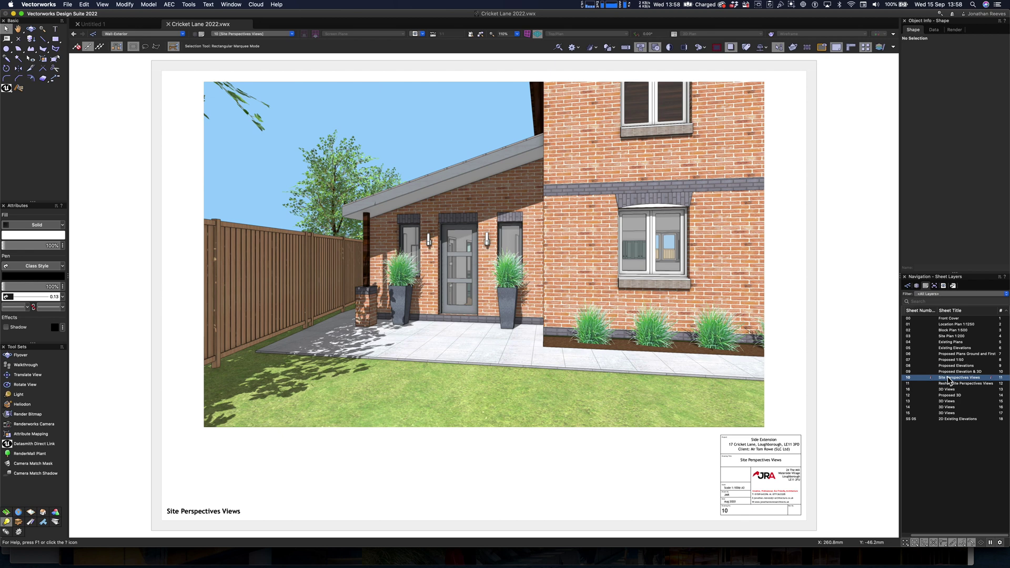
{"action": "left_click", "coordinate": [949, 384]}
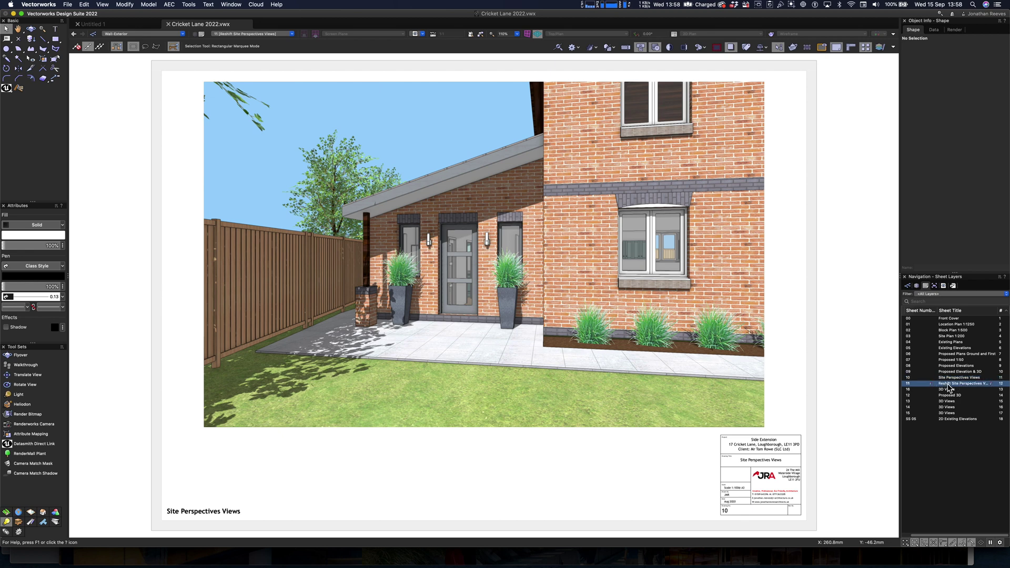
{"action": "double_click", "coordinate": [948, 386]}
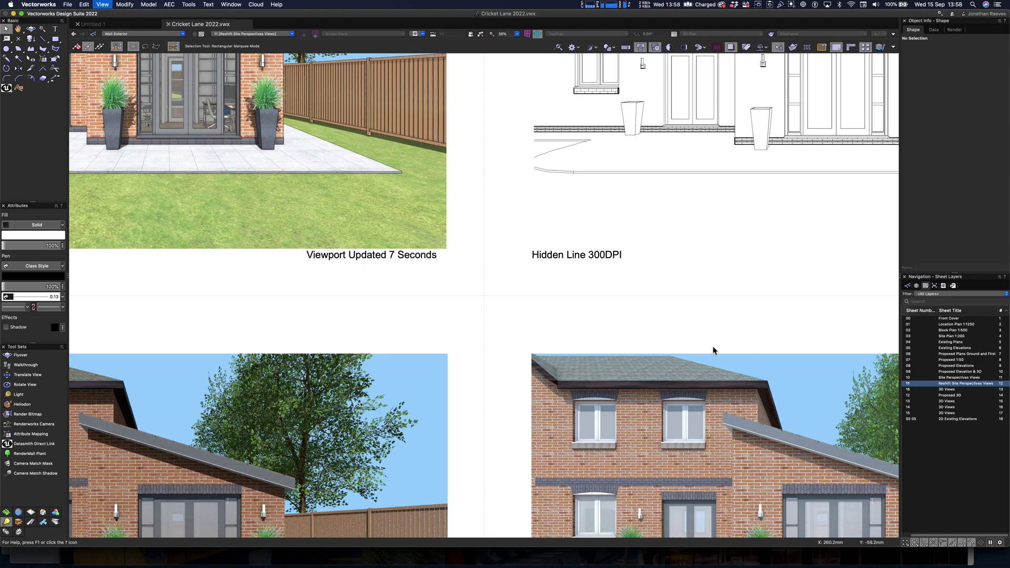
{"action": "key", "text": "super+4"}
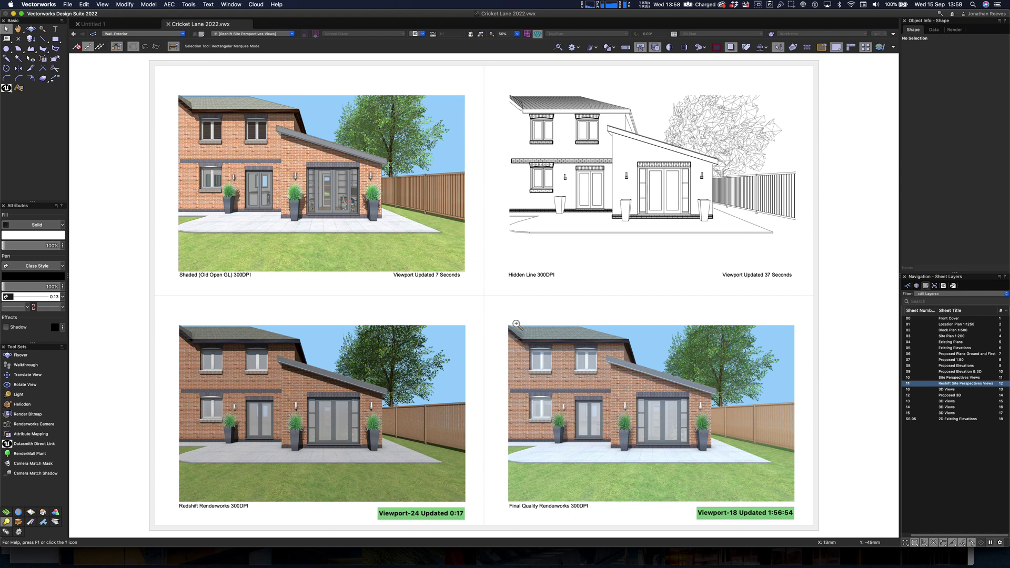
{"action": "key", "text": "c"}
{"action": "left_click_drag", "start_coordinate": [518, 335], "coordinate": [751, 479]}
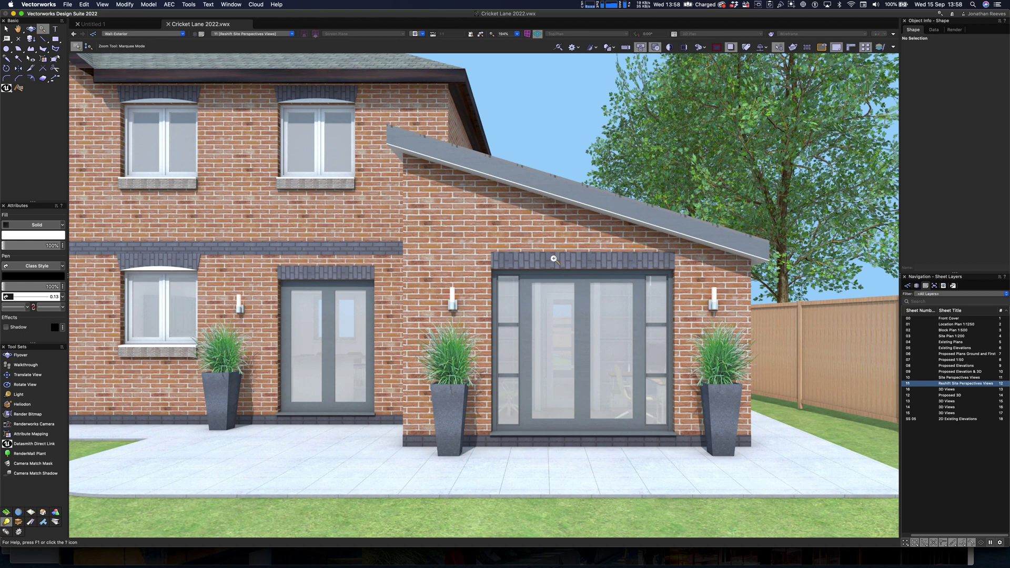
{"action": "key", "text": "super+5"}
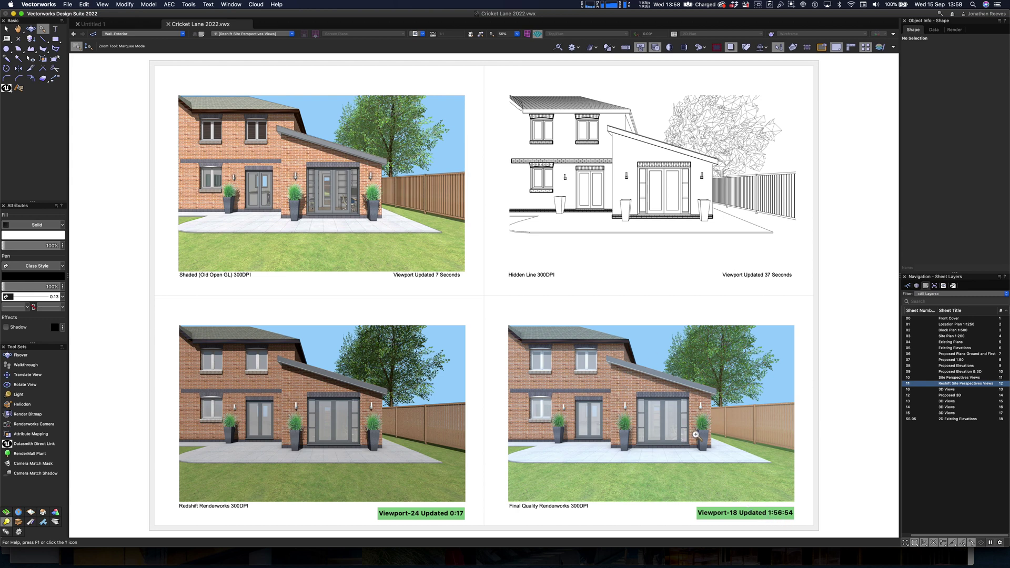
{"action": "left_click_drag", "start_coordinate": [180, 325], "coordinate": [468, 525]}
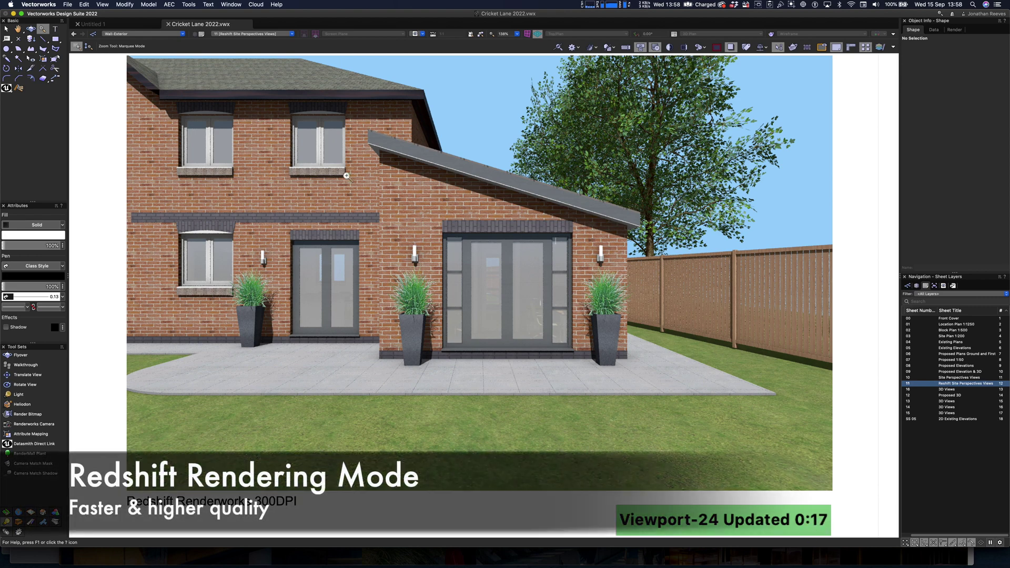
{"action": "key", "text": "super+5"}
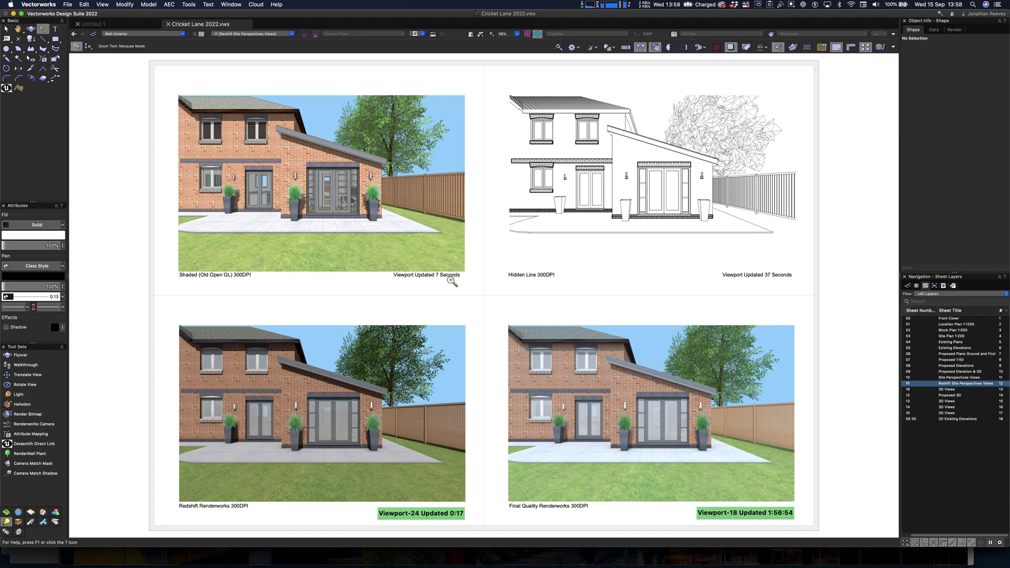
{"action": "key", "text": "x"}
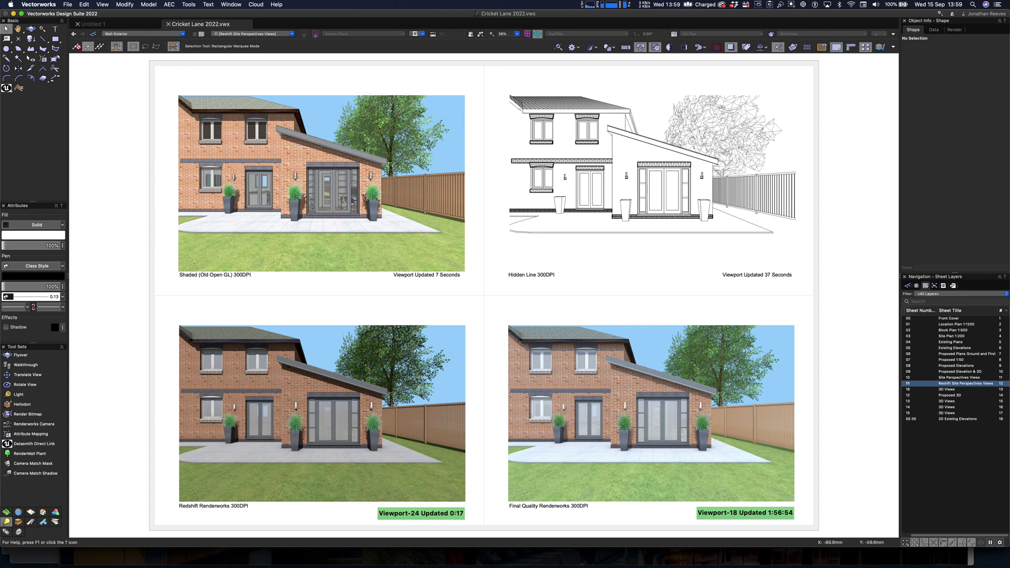
- Select the Redshift Renderworks viewport and check its background render modes without changing them
{"action": "left_click", "coordinate": [358, 331]}
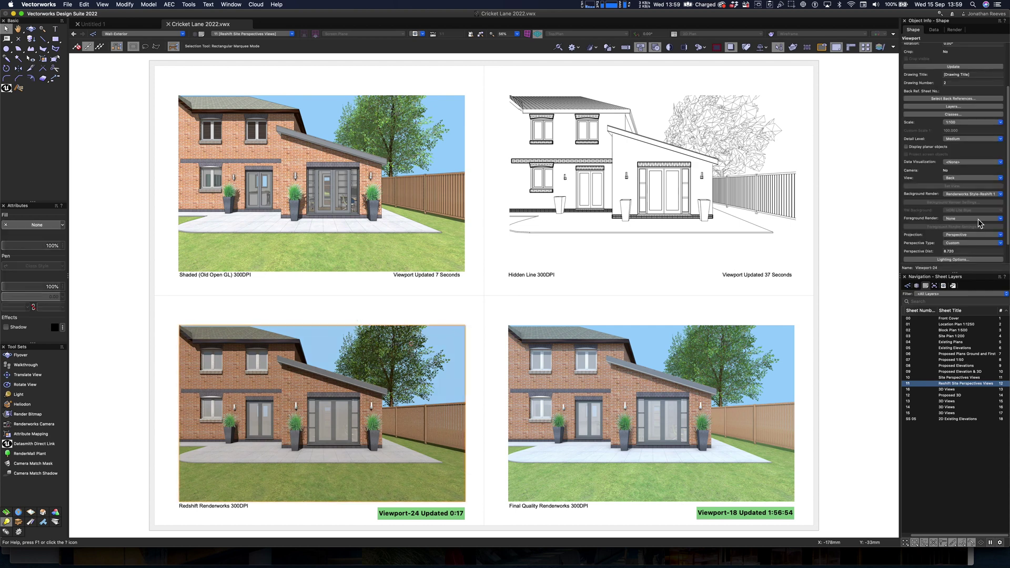
{"action": "left_click", "coordinate": [955, 196]}
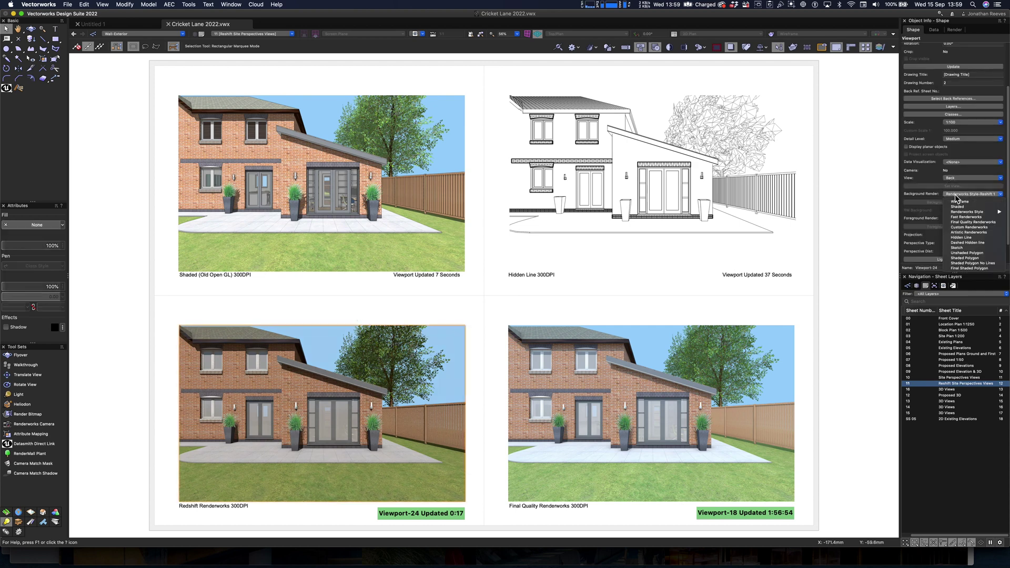
{"action": "mouse_move", "coordinate": [967, 213]}
{"action": "left_click", "coordinate": [913, 196]}
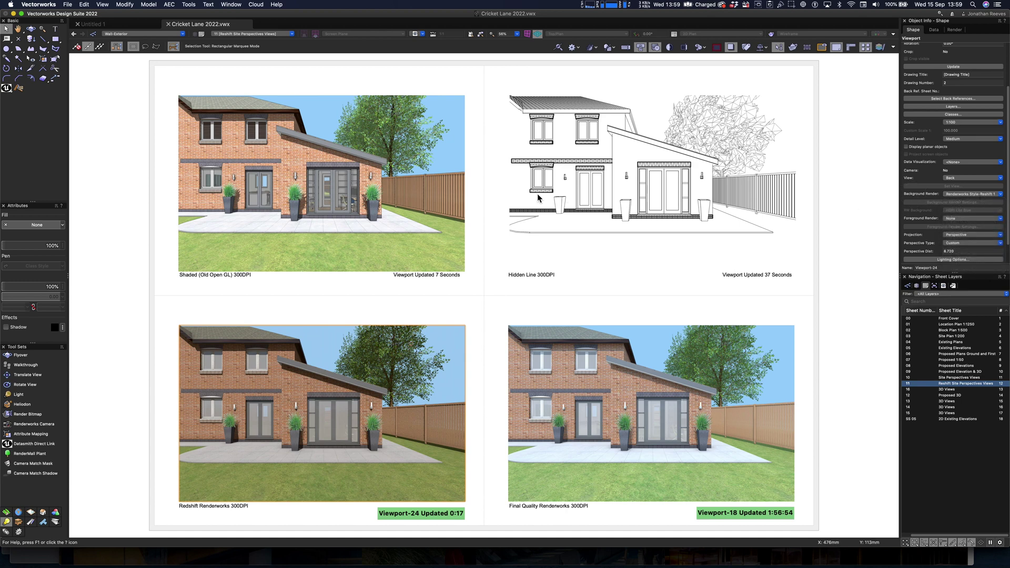
- In the Resource Manager, show the file's Renderworks Styles and edit the Reshift 1 style
{"action": "key", "text": "super+r"}
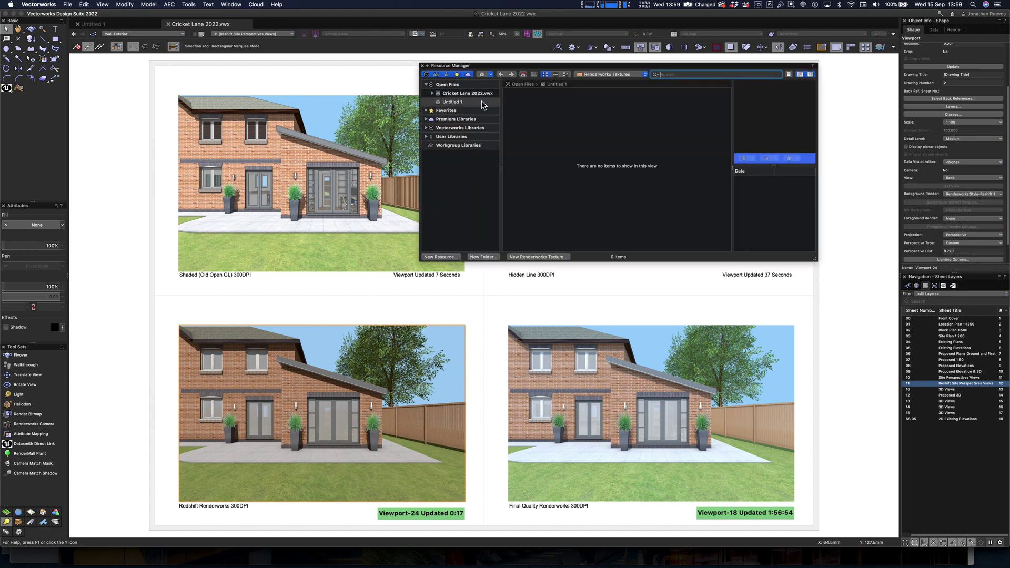
{"action": "left_click", "coordinate": [479, 95]}
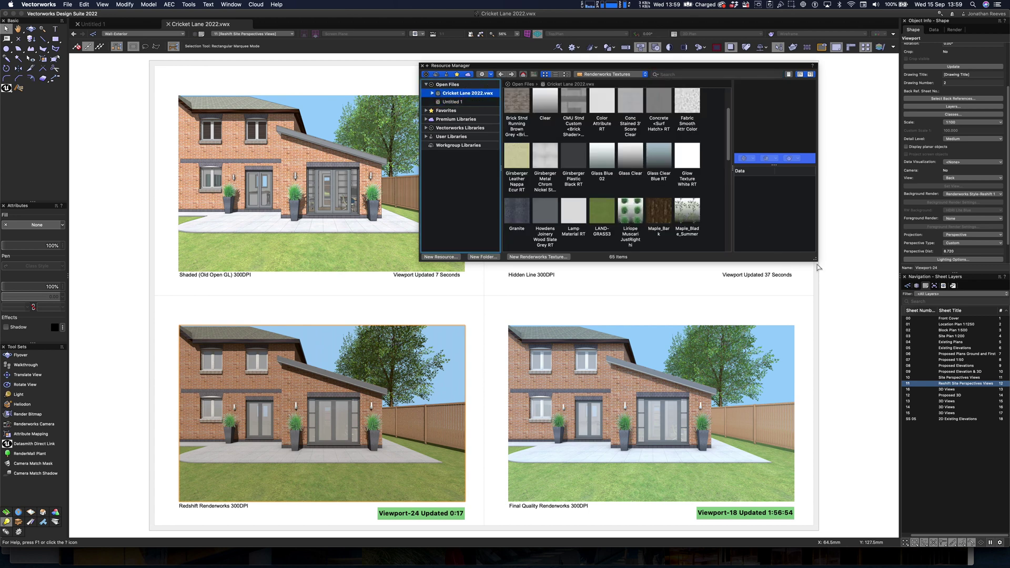
{"action": "left_click_drag", "start_coordinate": [814, 259], "coordinate": [840, 468]}
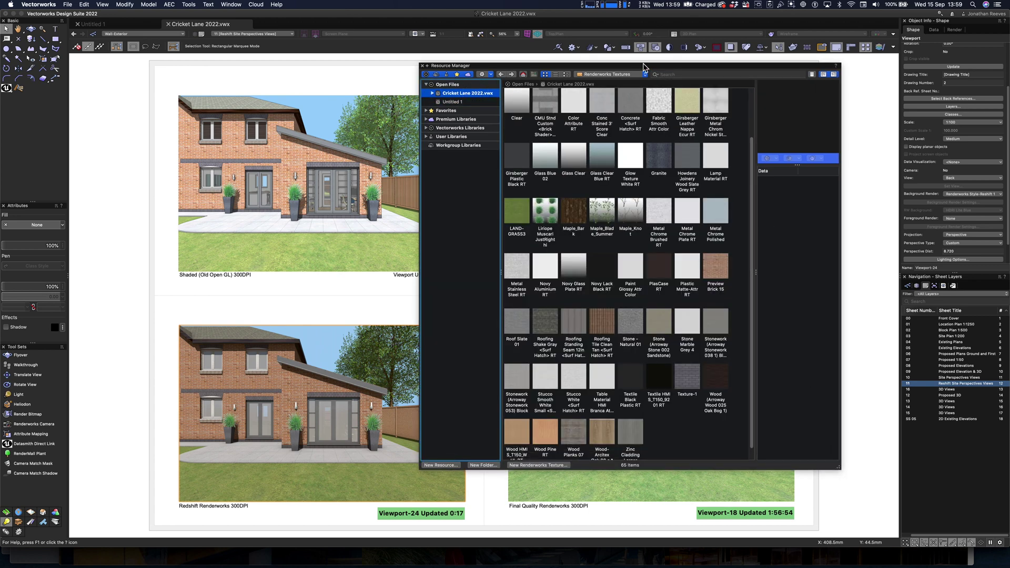
{"action": "left_click", "coordinate": [629, 75]}
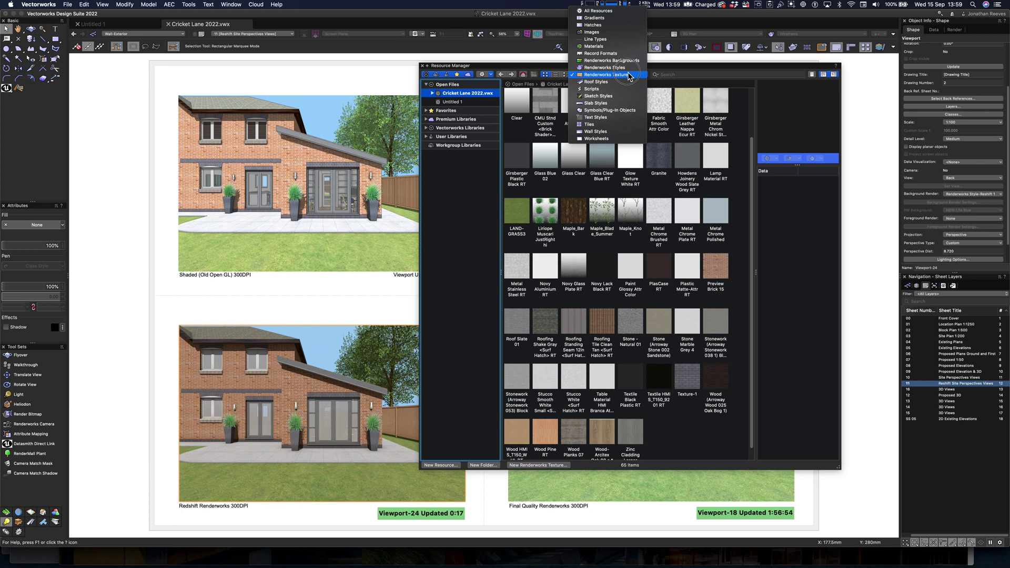
{"action": "left_click", "coordinate": [625, 69]}
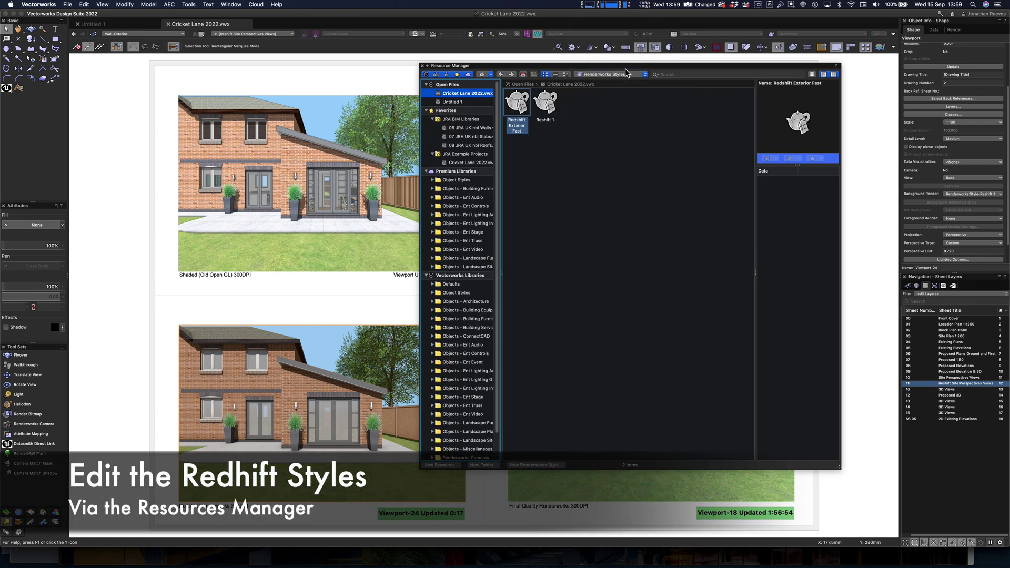
{"action": "left_click", "coordinate": [554, 110]}
{"action": "left_click", "coordinate": [544, 105]}
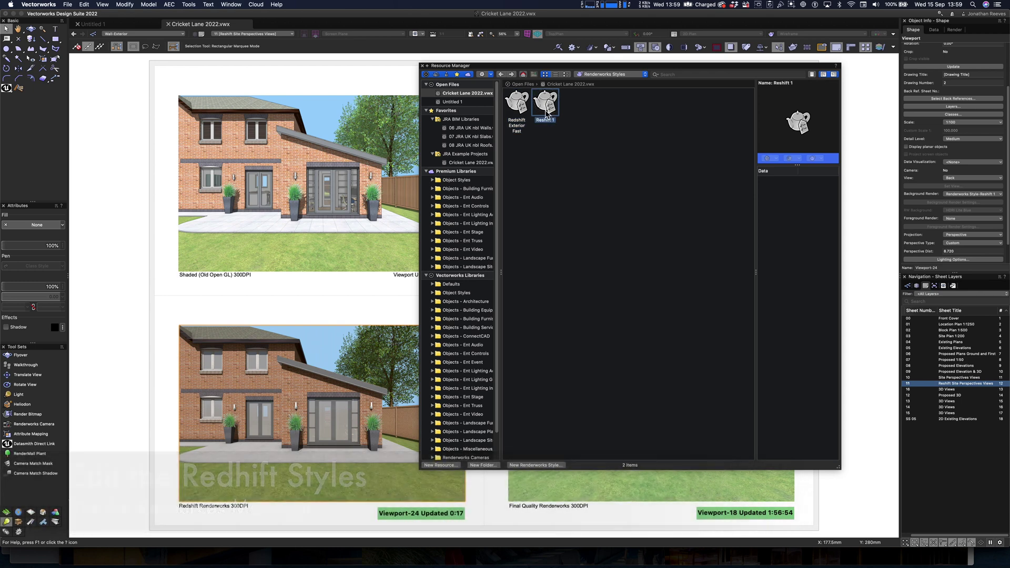
{"action": "right_click", "coordinate": [547, 109]}
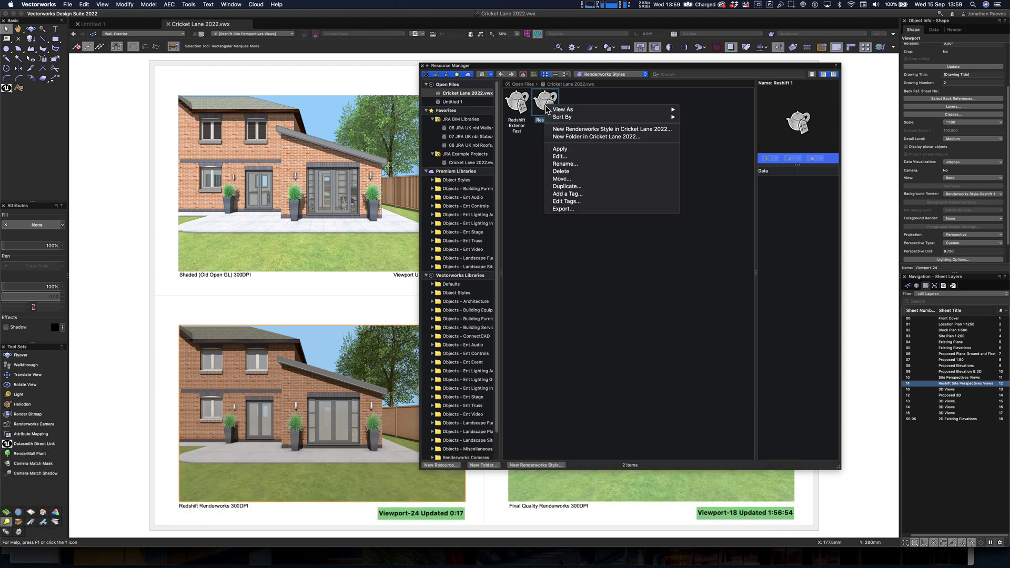
{"action": "left_click", "coordinate": [565, 156]}
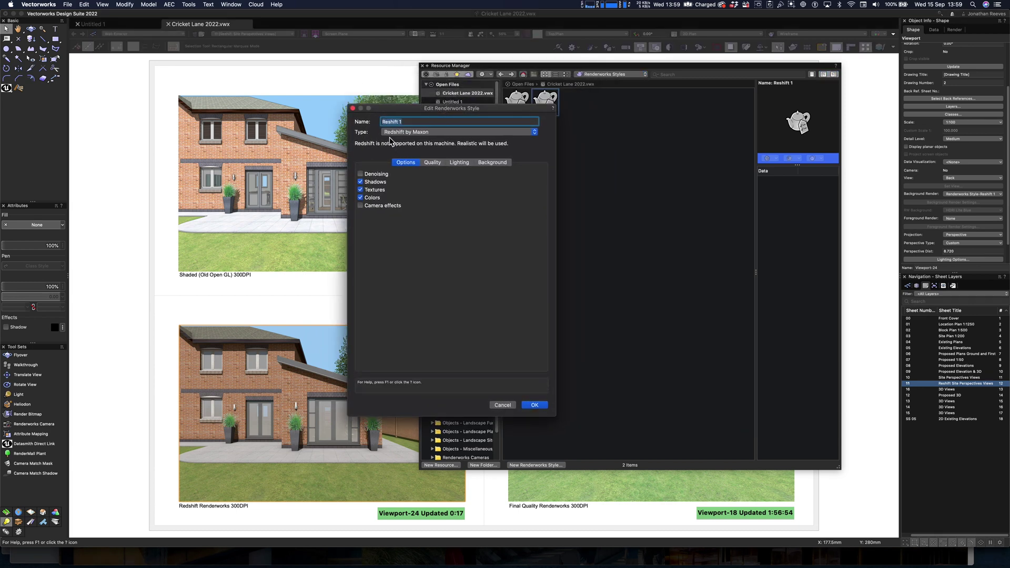
- Turn on denoising for Reshift 1, keeping curved geometry quality at High and sampling unchanged
{"action": "left_click", "coordinate": [362, 174]}
{"action": "left_click", "coordinate": [433, 164]}
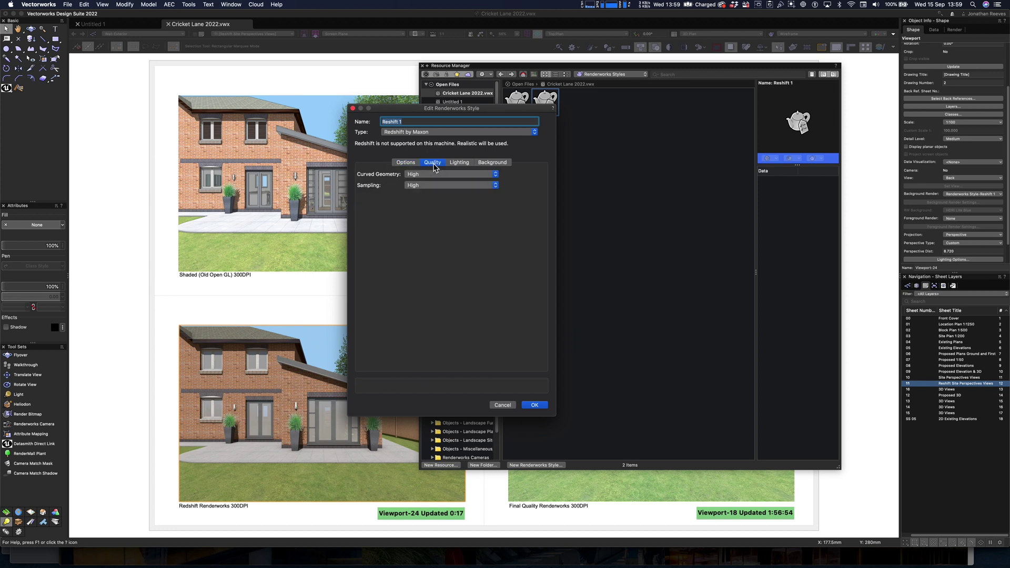
{"action": "left_click", "coordinate": [436, 174]}
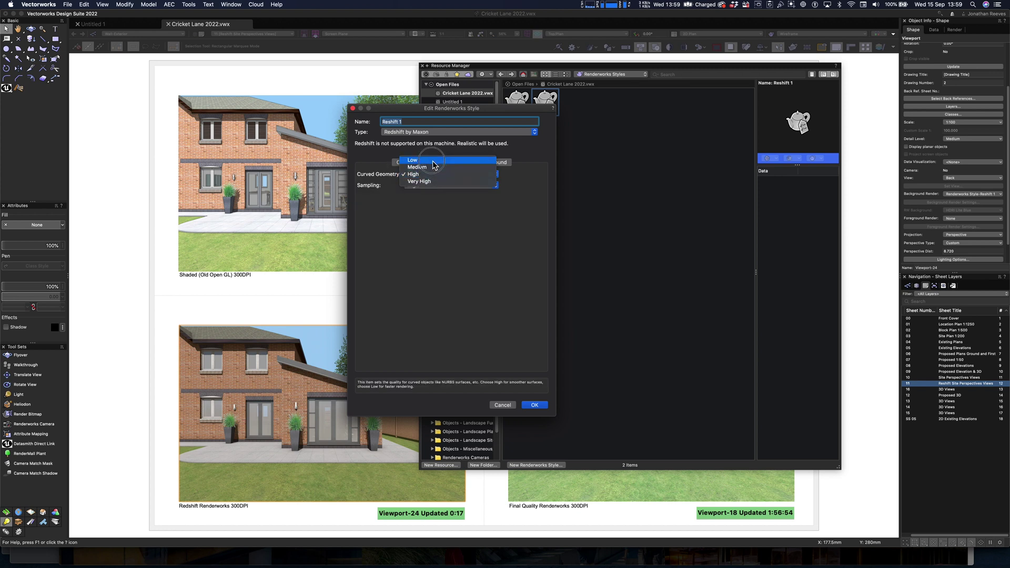
{"action": "left_click", "coordinate": [433, 164]}
{"action": "left_click", "coordinate": [445, 186]}
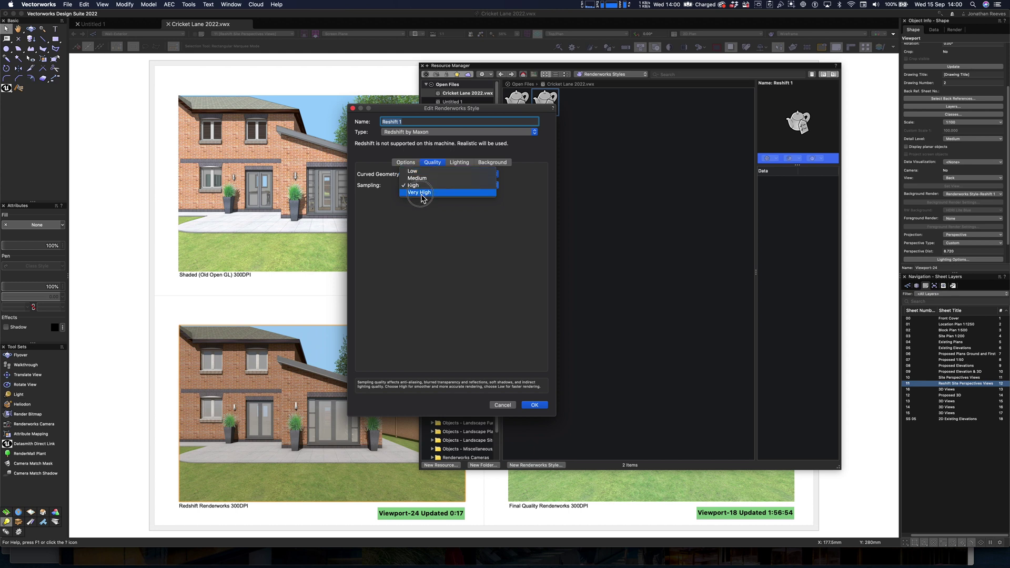
{"action": "left_click", "coordinate": [415, 230]}
- Review the Lighting and Background settings, confirm the style, and close the Resource Manager
{"action": "left_click", "coordinate": [459, 162]}
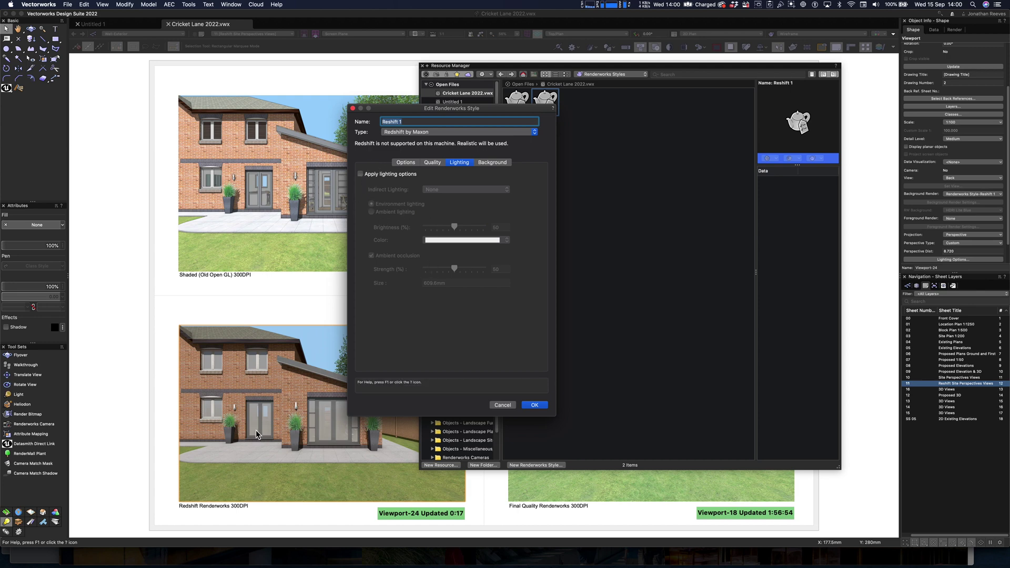
{"action": "left_click", "coordinate": [501, 163]}
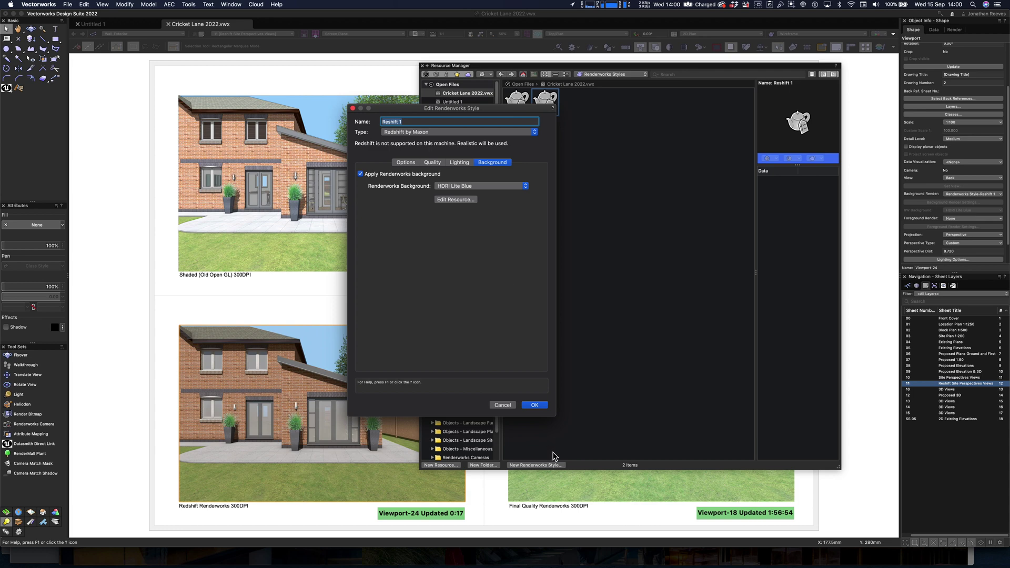
{"action": "left_click", "coordinate": [503, 405]}
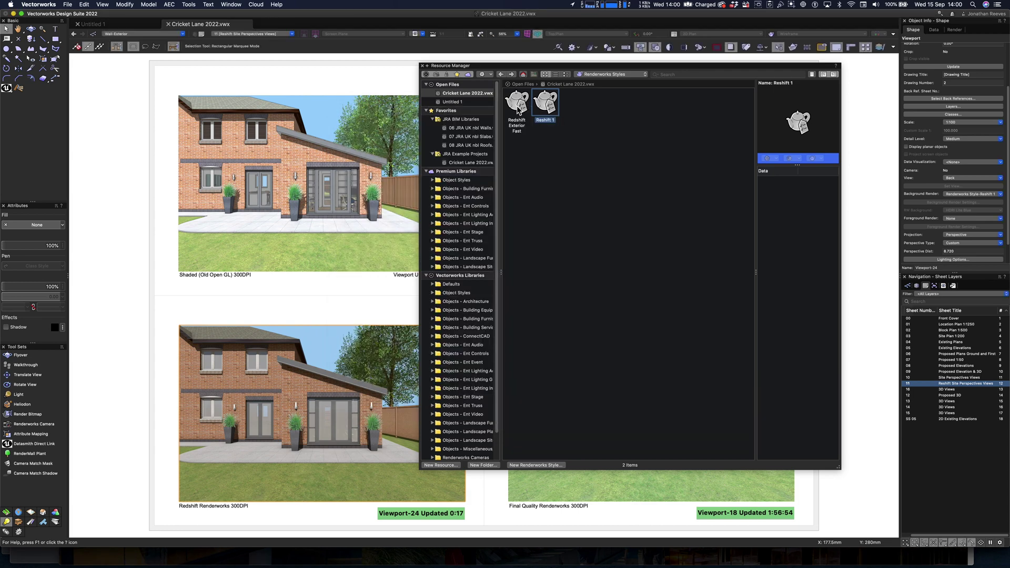
{"action": "left_click", "coordinate": [422, 66]}
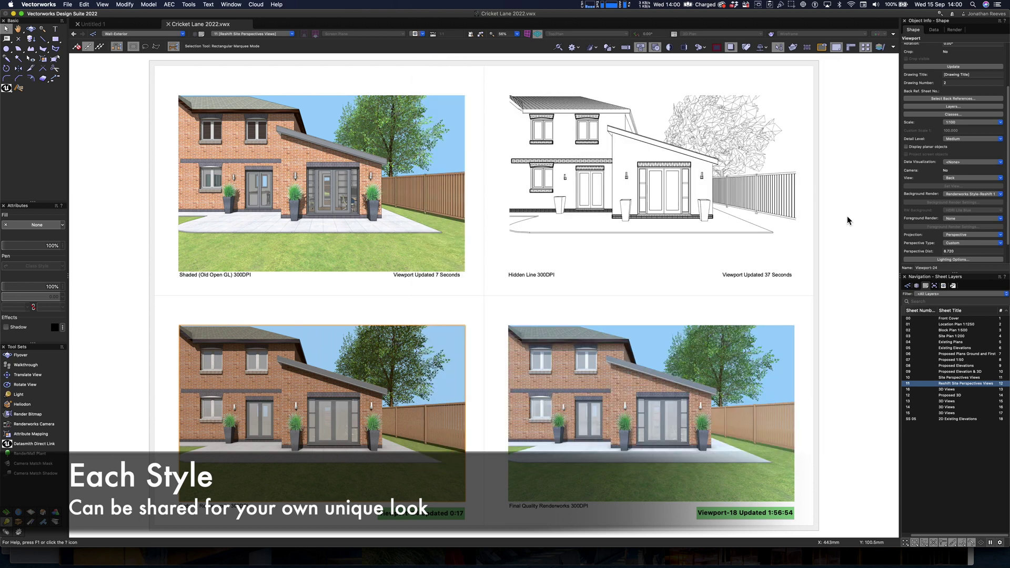
{"action": "left_click", "coordinate": [845, 241]}
- Zoom into the Hidden Line viewport, select it and Update it to re-render
{"action": "key", "text": "c"}
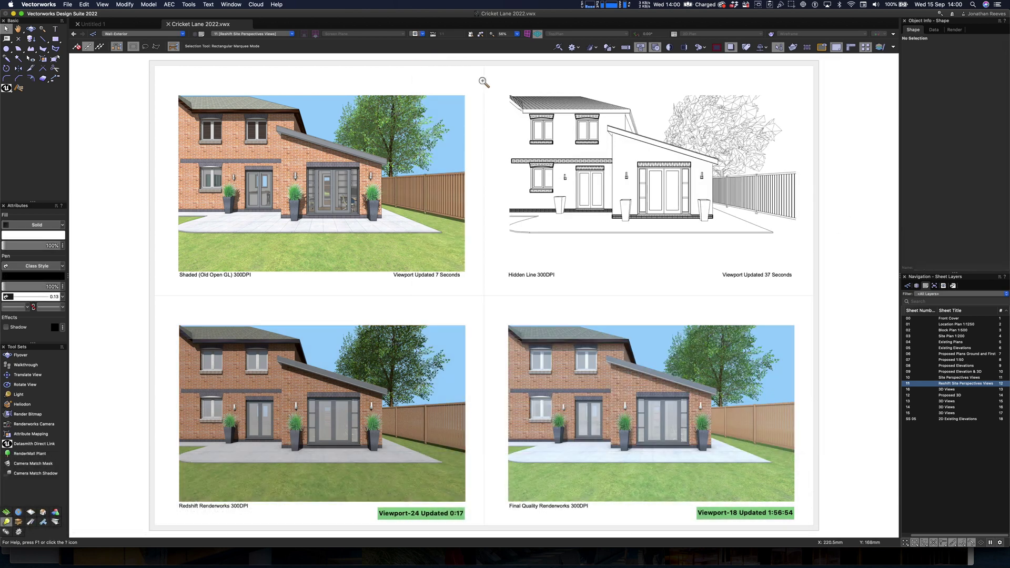
{"action": "left_click_drag", "start_coordinate": [502, 80], "coordinate": [821, 315]}
{"action": "key", "text": "x"}
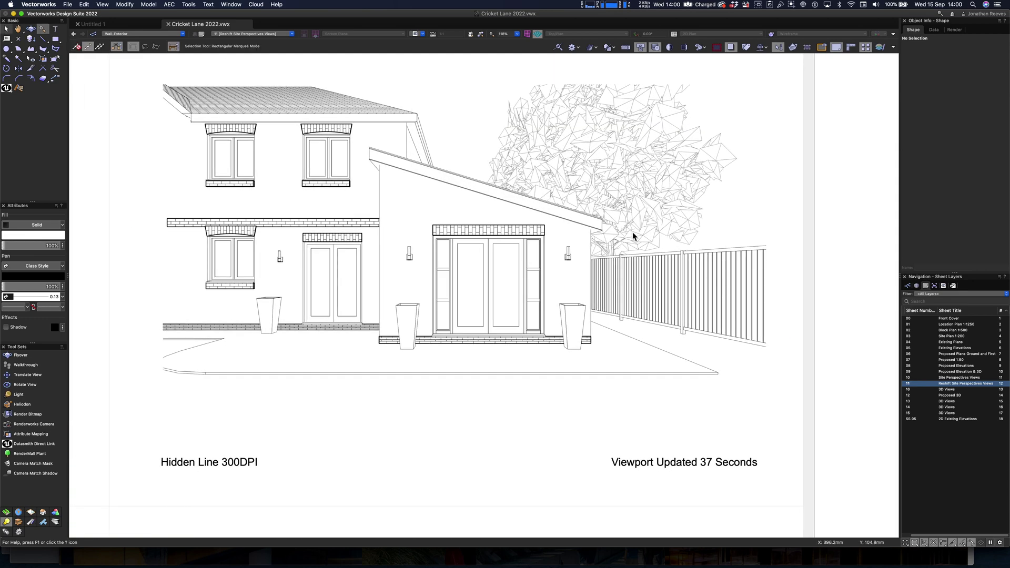
{"action": "left_click", "coordinate": [566, 210]}
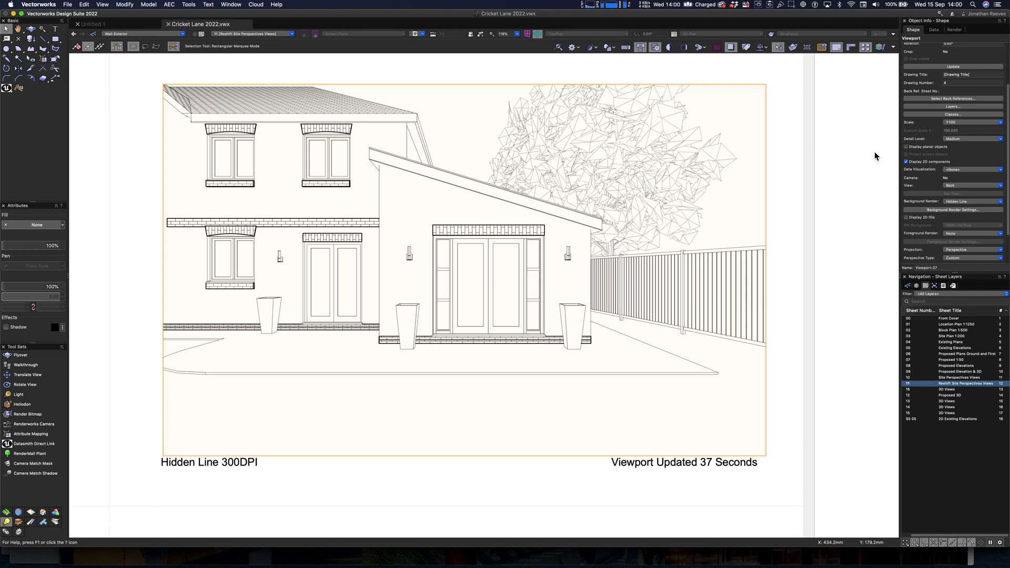
{"action": "left_click", "coordinate": [937, 67]}
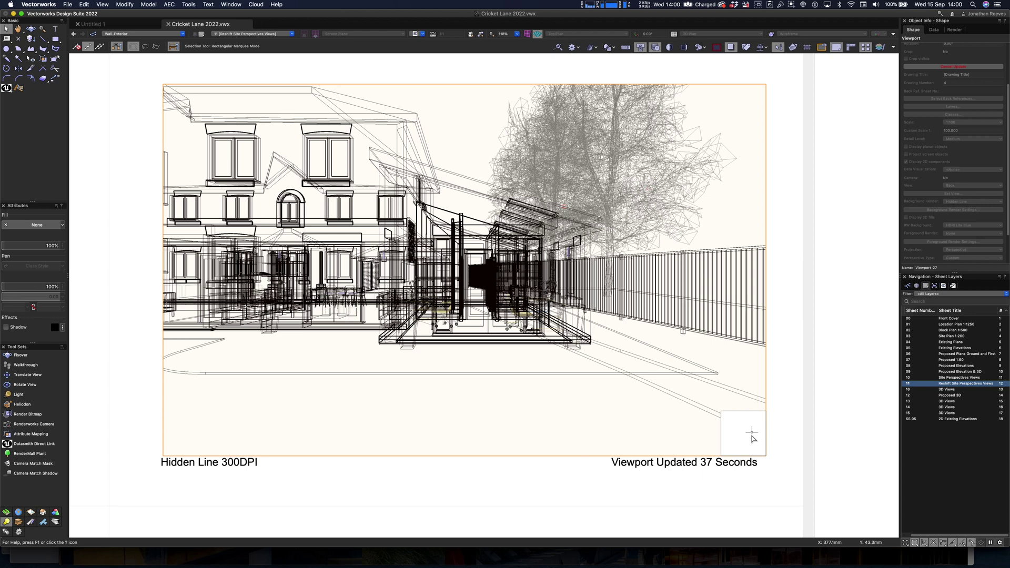
{"action": "scroll", "coordinate": [752, 438], "scroll_direction": "down", "scroll_amount": 3}
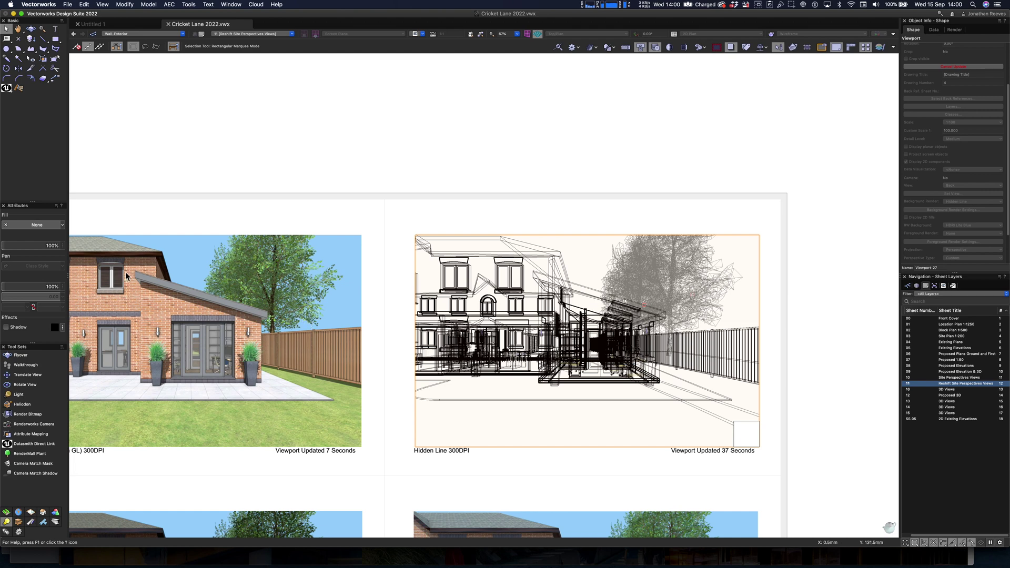
- Zoom in on the rendered extension, then fit the whole four-viewport sheet in view
{"action": "key", "text": "c"}
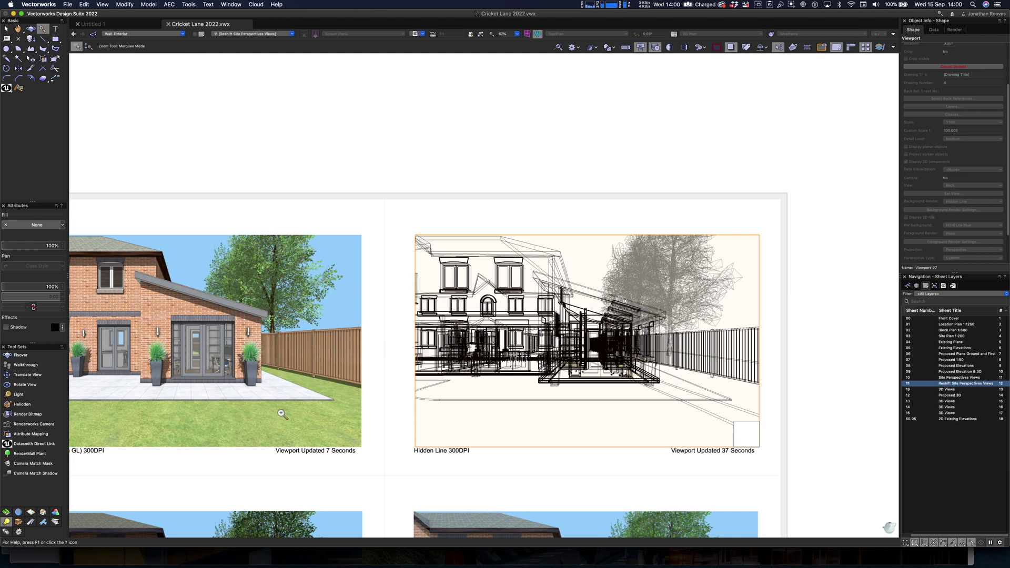
{"action": "left_click_drag", "start_coordinate": [126, 273], "coordinate": [313, 422]}
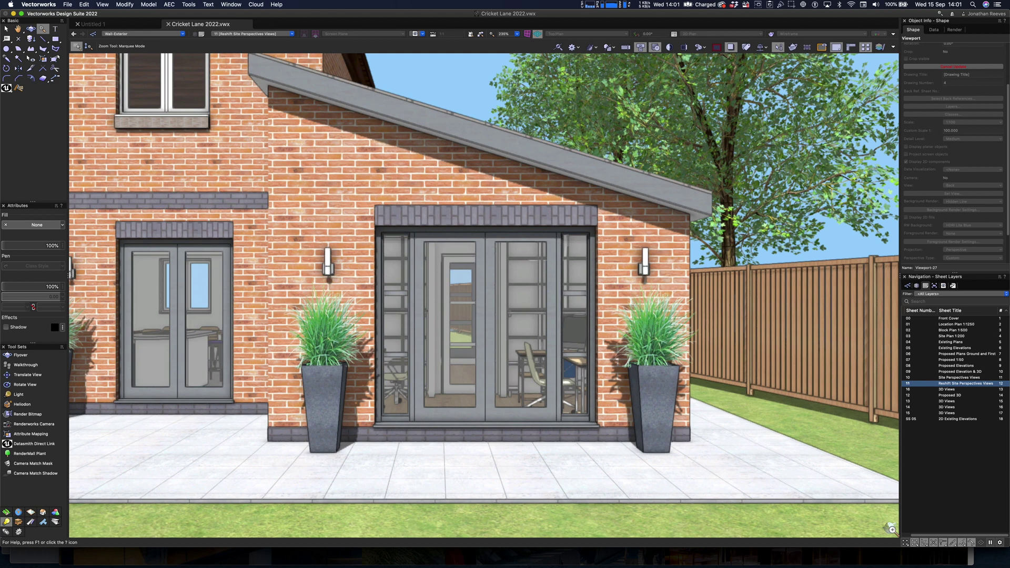
{"action": "key", "text": "super+minus"}
{"action": "key", "text": "super+6"}
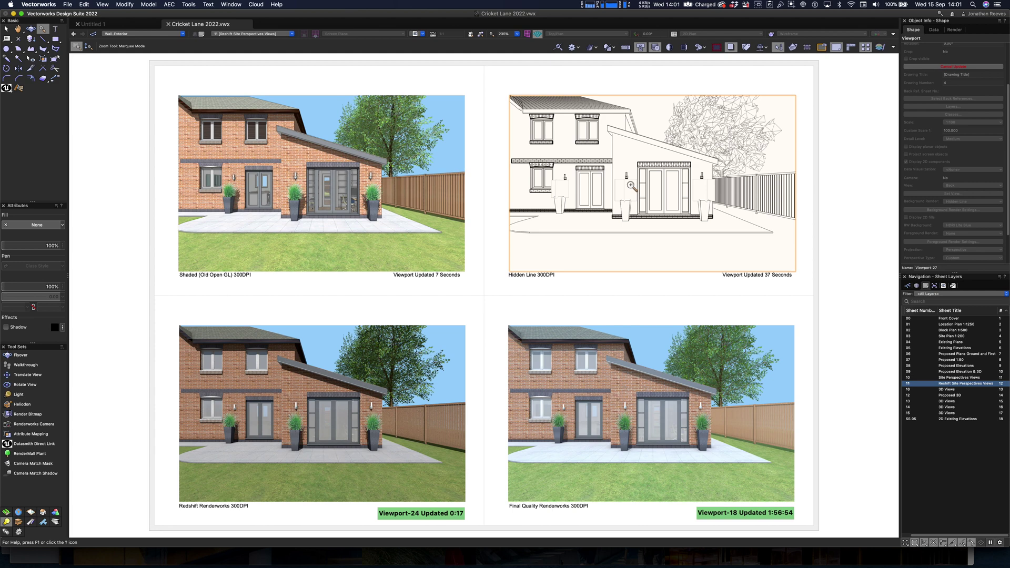
- Zoom in to inspect the Hidden Line viewport, then the Redshift rendering viewport
{"action": "left_click_drag", "start_coordinate": [505, 109], "coordinate": [808, 269]}
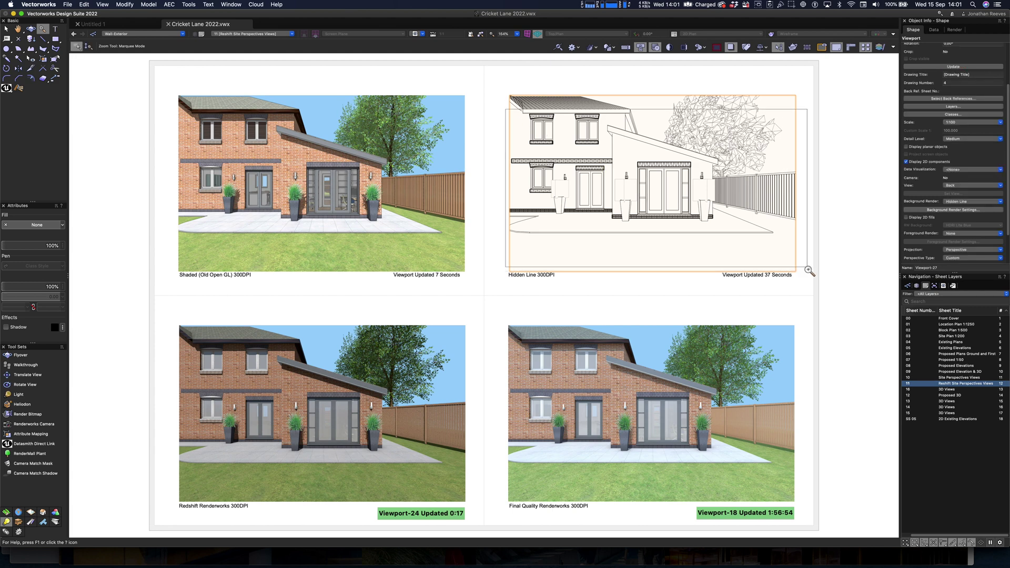
{"action": "left_click_drag", "start_coordinate": [808, 269], "coordinate": [808, 270]}
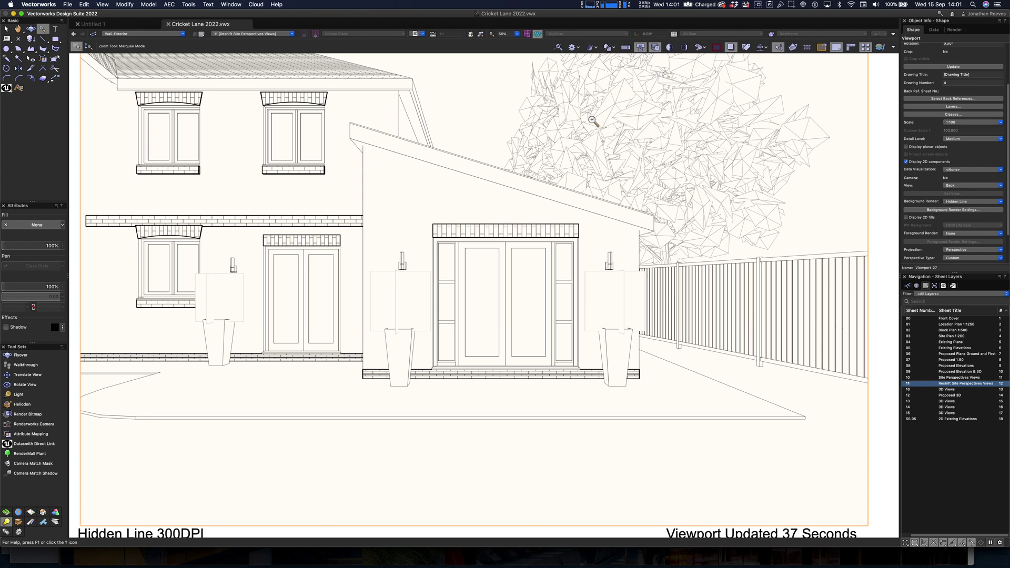
{"action": "key", "text": "super+5"}
{"action": "key", "text": "x"}
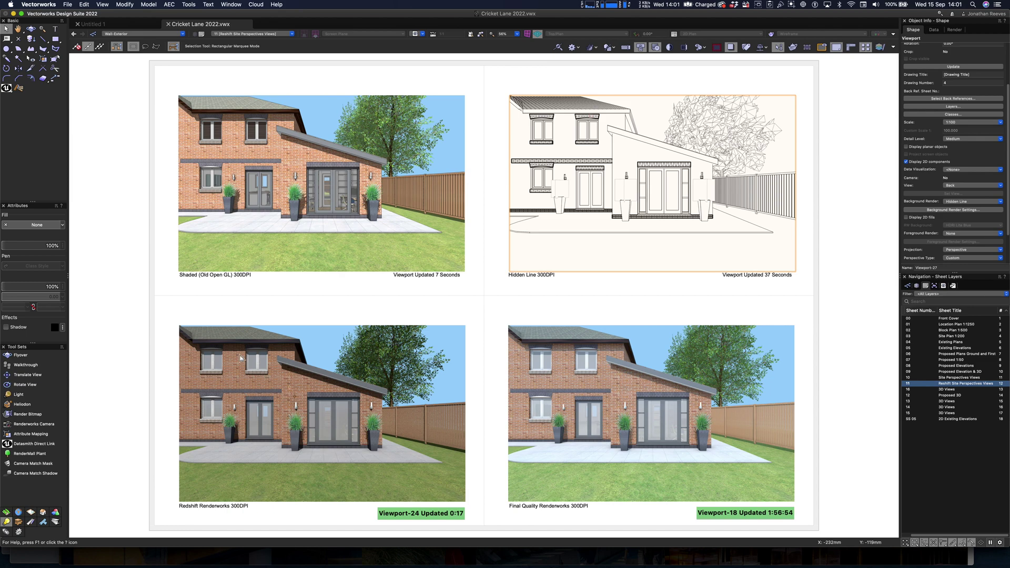
{"action": "key", "text": "c"}
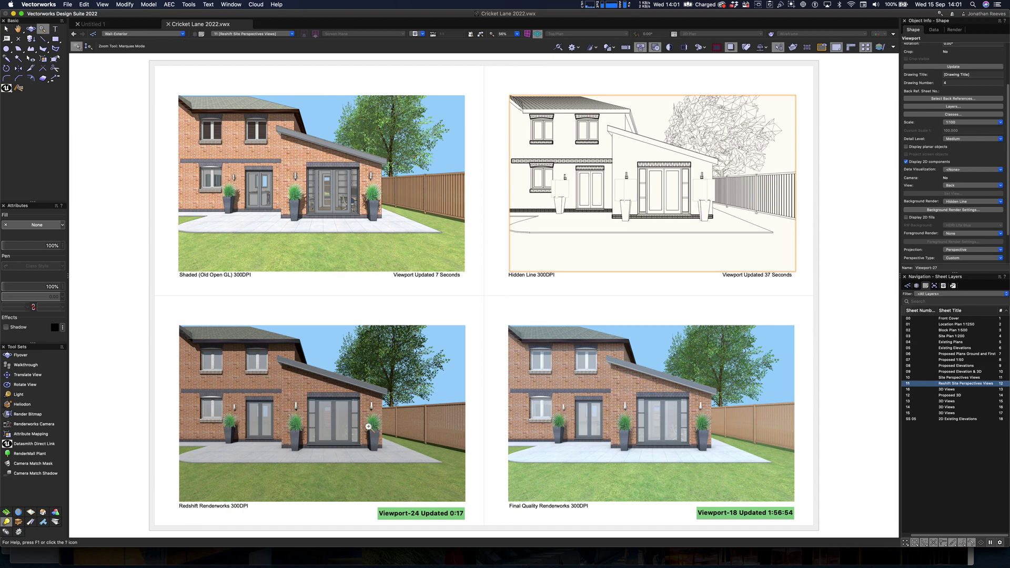
{"action": "left_click_drag", "start_coordinate": [179, 325], "coordinate": [467, 507]}
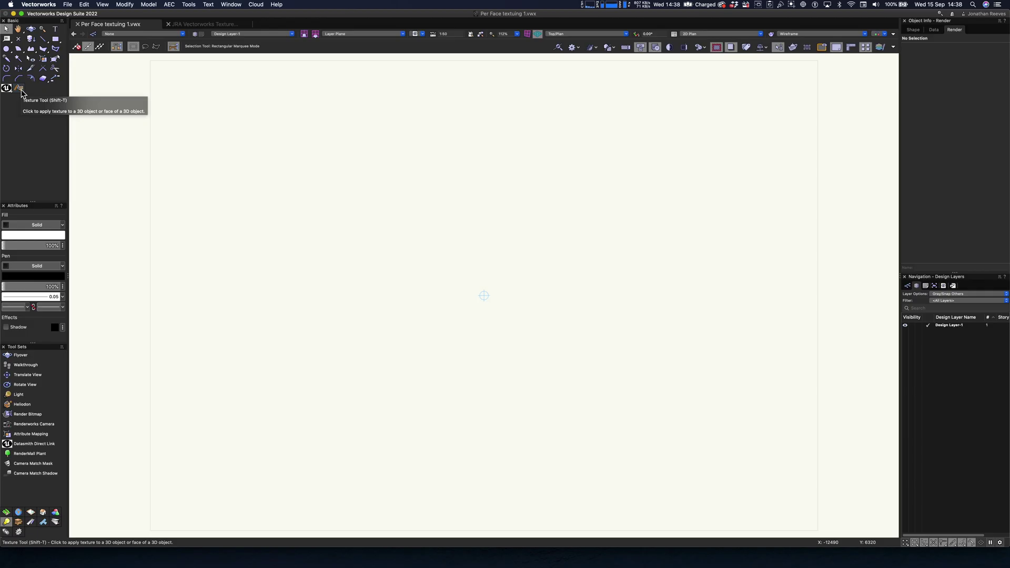
- Draw the footprint rectangle and push/pull it up 5m into the house block
{"action": "left_click", "coordinate": [273, 163]}
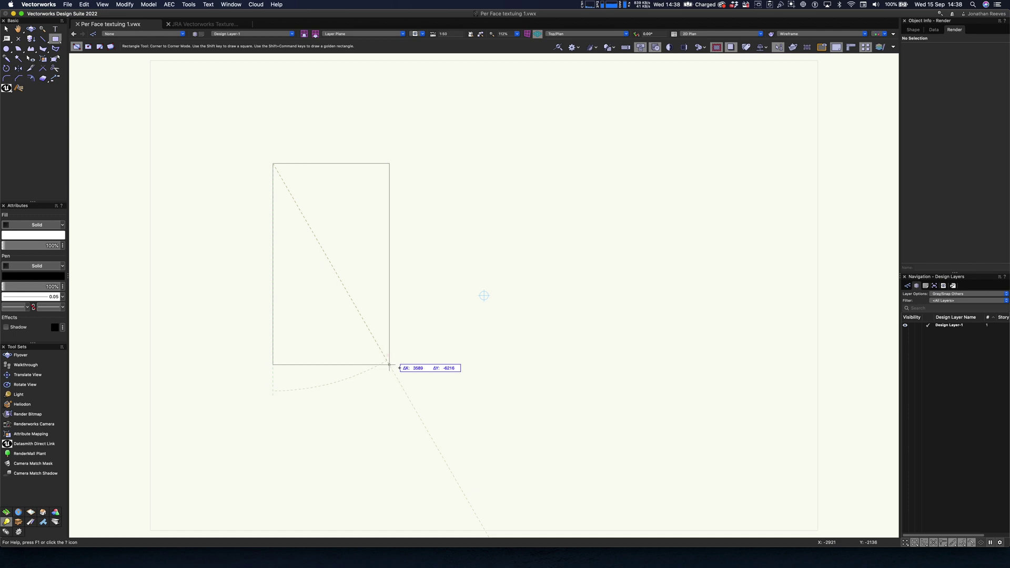
{"action": "left_click", "coordinate": [448, 446]}
{"action": "key", "text": "super+3"}
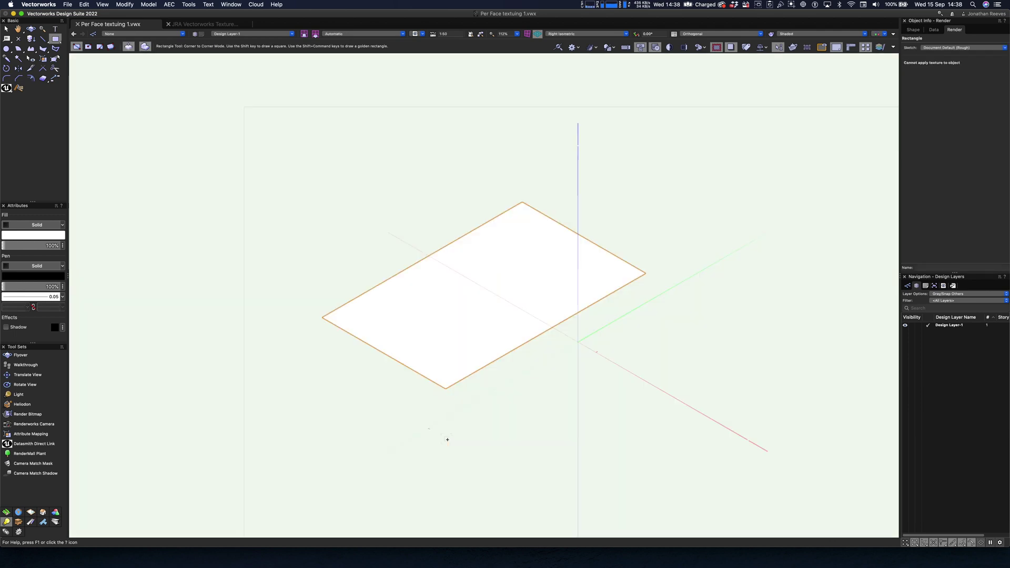
{"action": "left_click", "coordinate": [517, 301]}
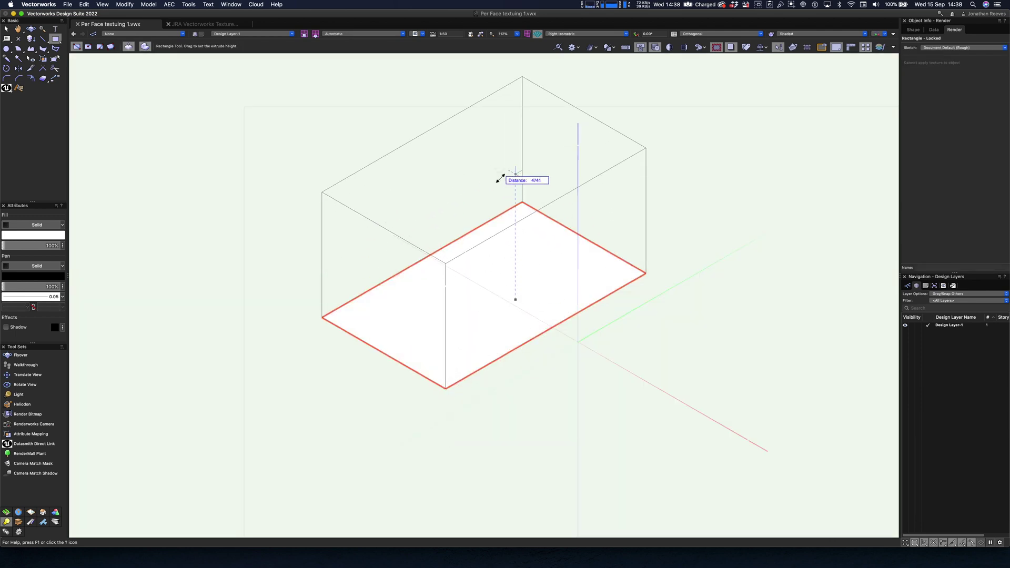
{"action": "type", "text": "5m"}
{"action": "key", "text": "Return"}
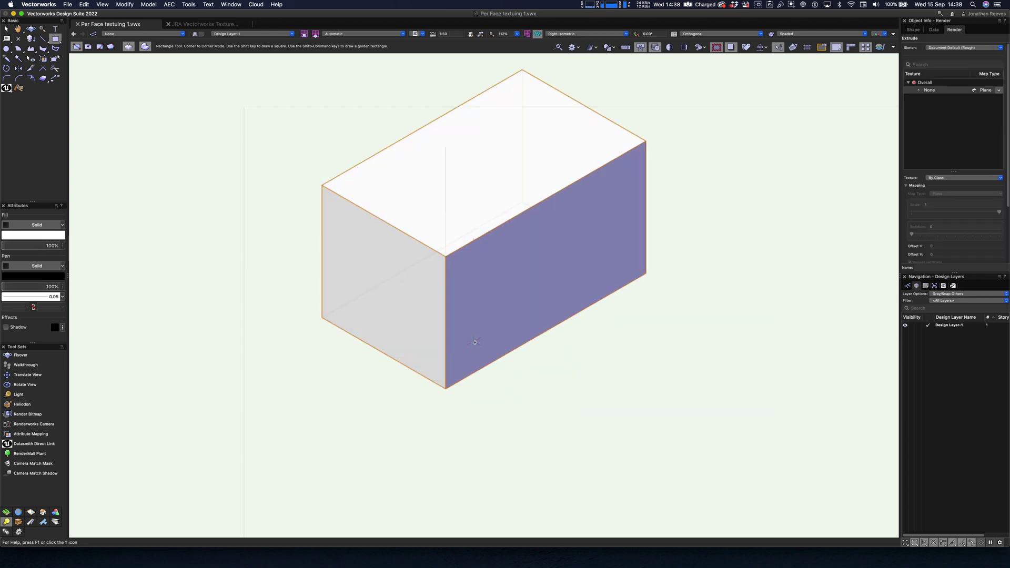
- Draw a gable triangle on the end wall and extrude it along the block as the roof
{"action": "key", "text": "8"}
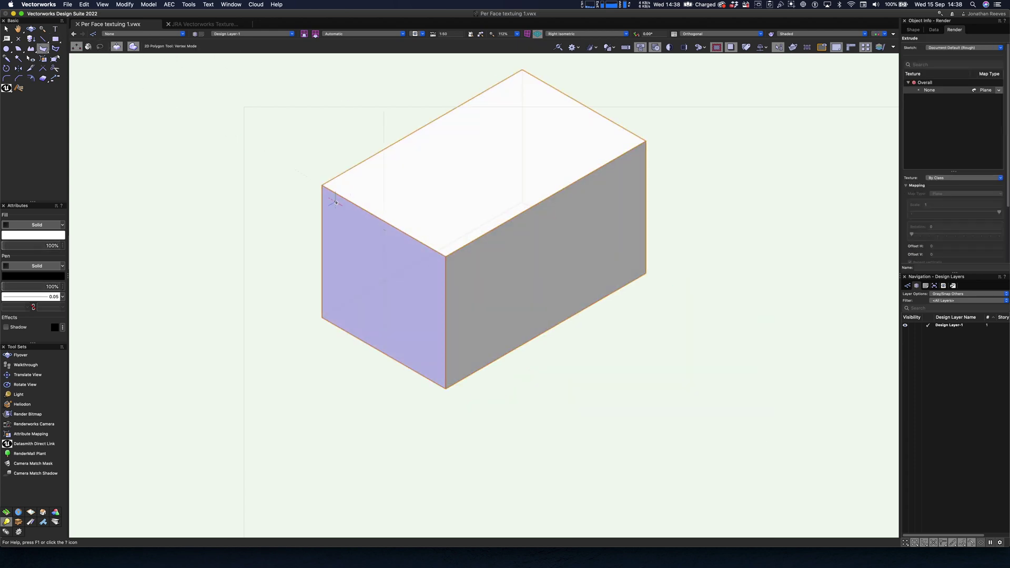
{"action": "left_click", "coordinate": [322, 185]}
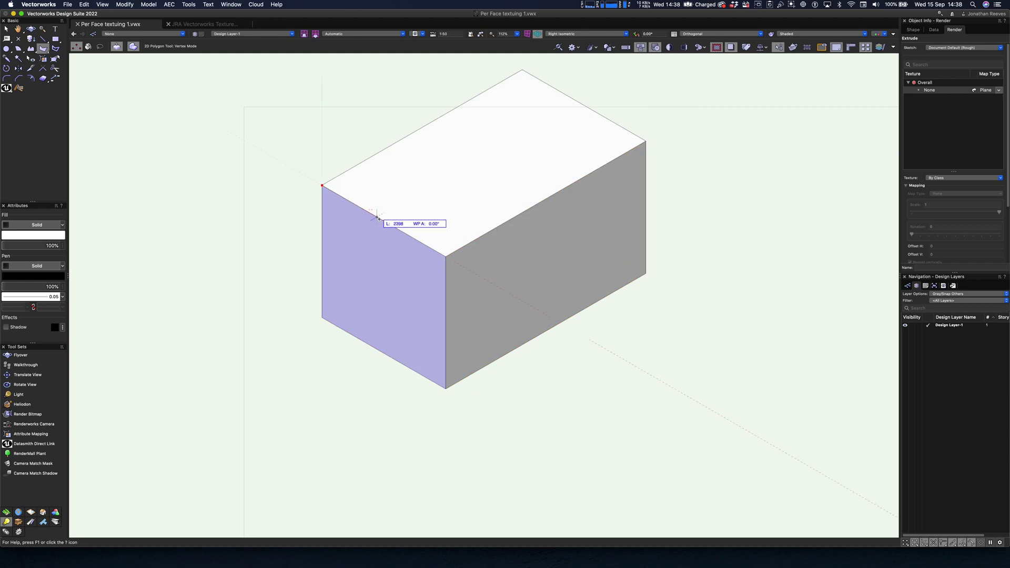
{"action": "left_click", "coordinate": [384, 168]}
{"action": "left_click", "coordinate": [445, 256]}
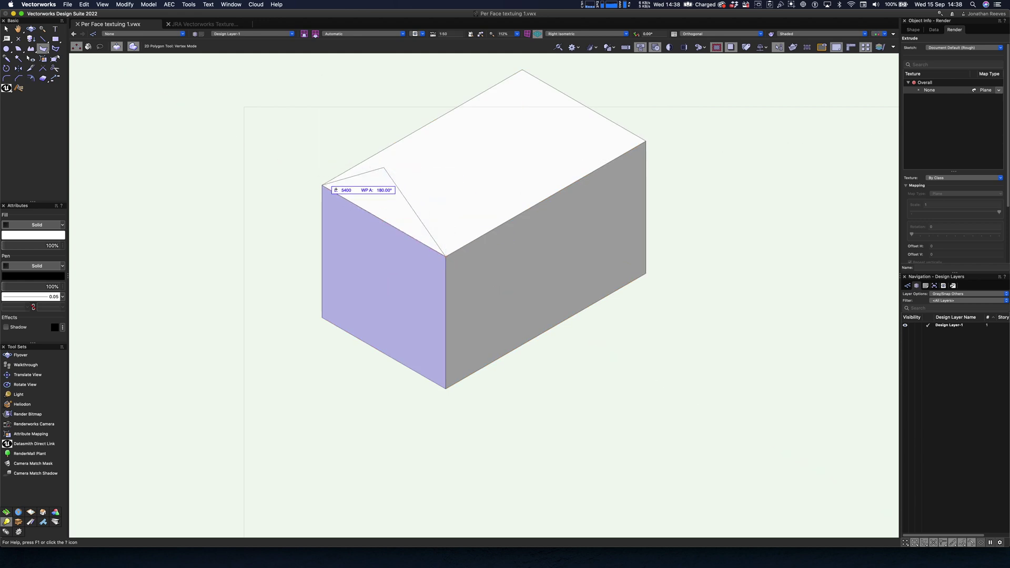
{"action": "left_click", "coordinate": [322, 185]}
{"action": "left_click", "coordinate": [647, 144]}
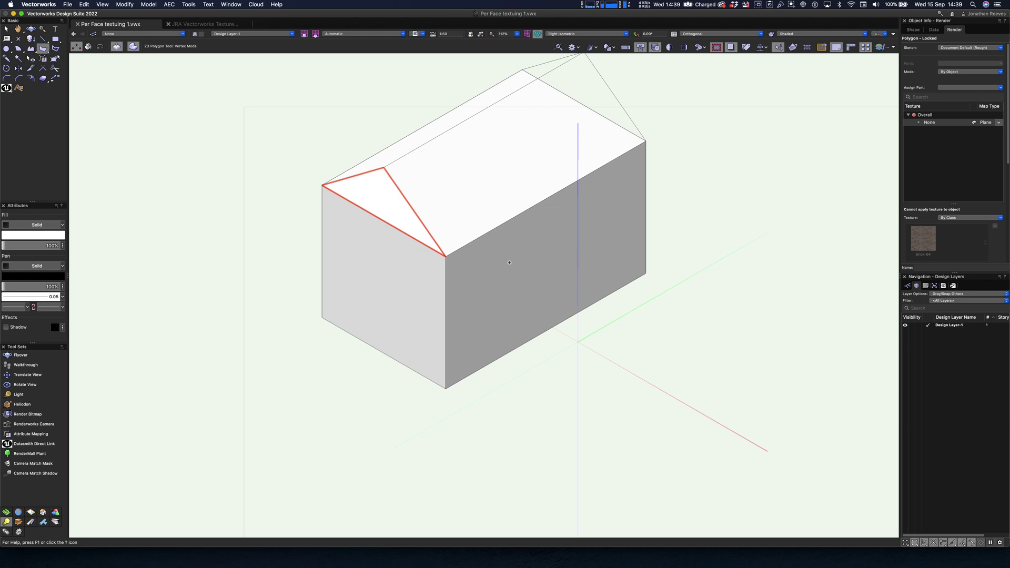
- Push a doorway recess into the gable-end corner and pull out a block at the far end
{"action": "key", "text": "4"}
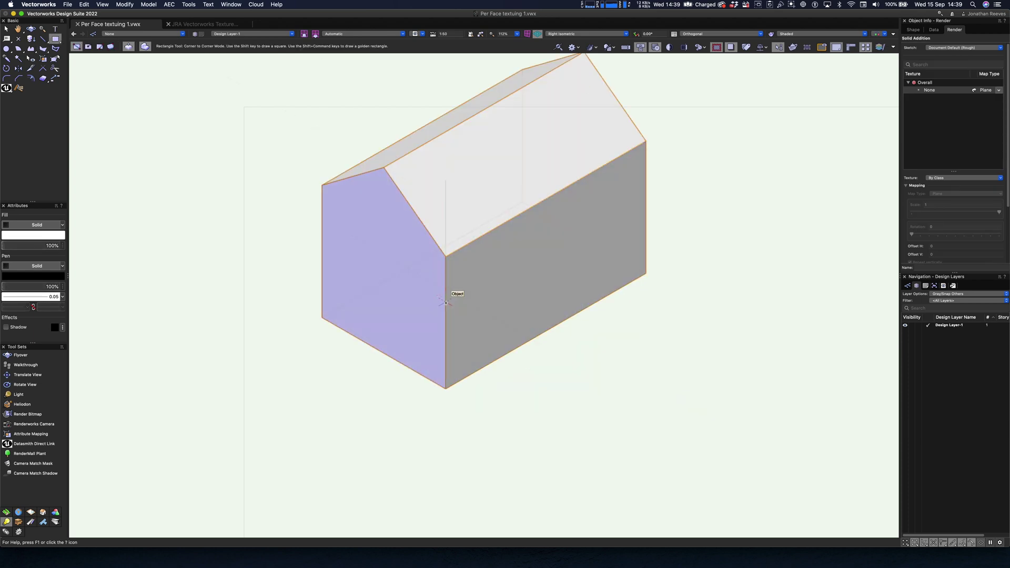
{"action": "left_click_drag", "start_coordinate": [446, 303], "coordinate": [402, 364]}
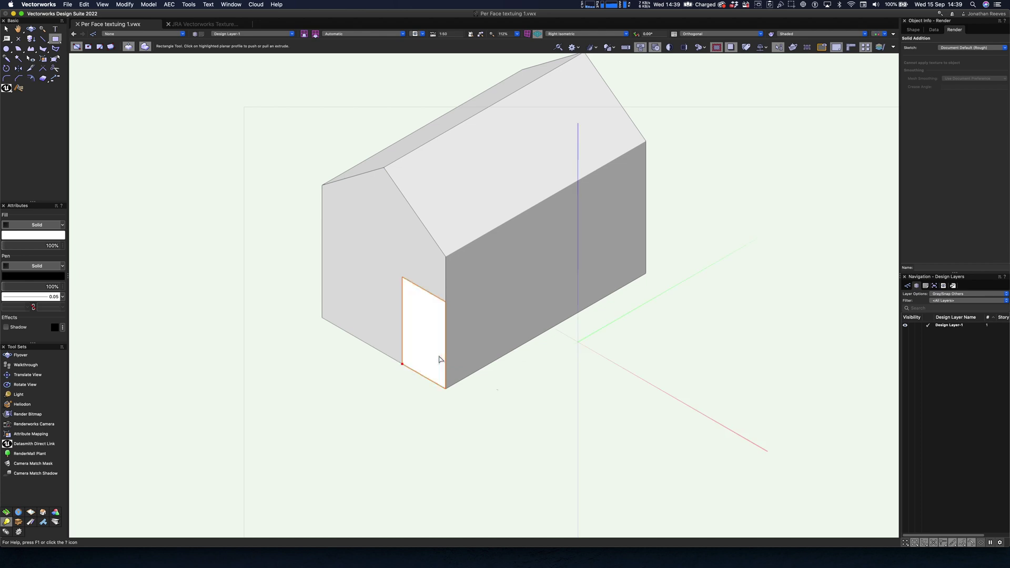
{"action": "left_click", "coordinate": [471, 351]}
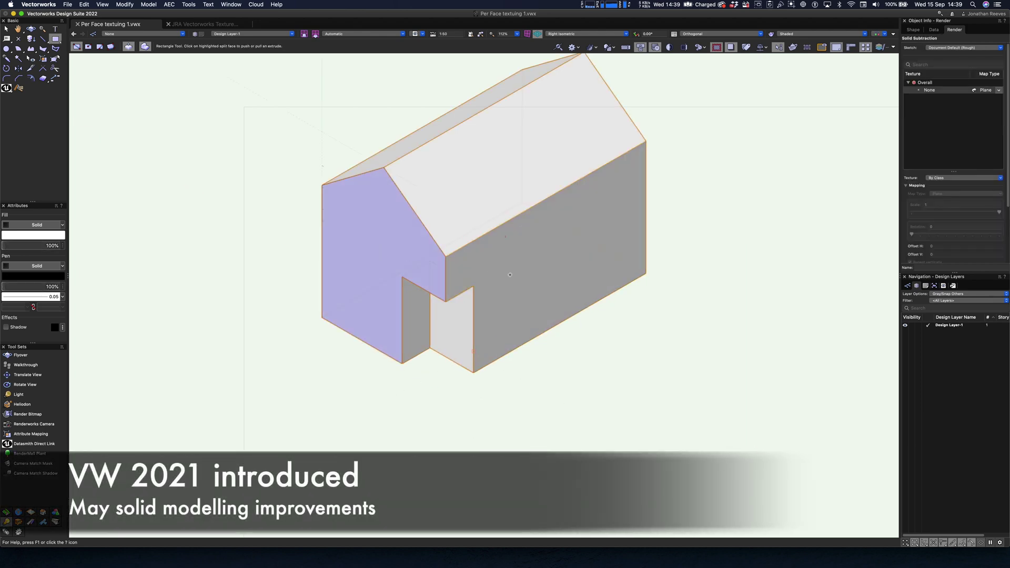
{"action": "left_click_drag", "start_coordinate": [585, 179], "coordinate": [646, 274]}
{"action": "left_click", "coordinate": [646, 299]}
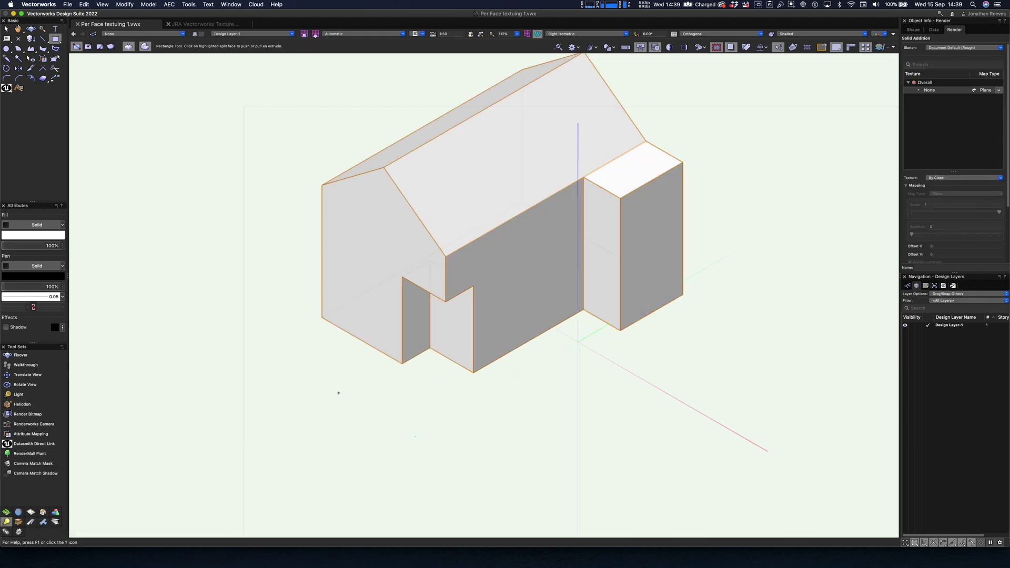
{"action": "key", "text": "shift+c"}
- Shell the house mass with 300 inside thickness, leaving the base face open
{"action": "left_click_drag", "start_coordinate": [451, 446], "coordinate": [463, 343]}
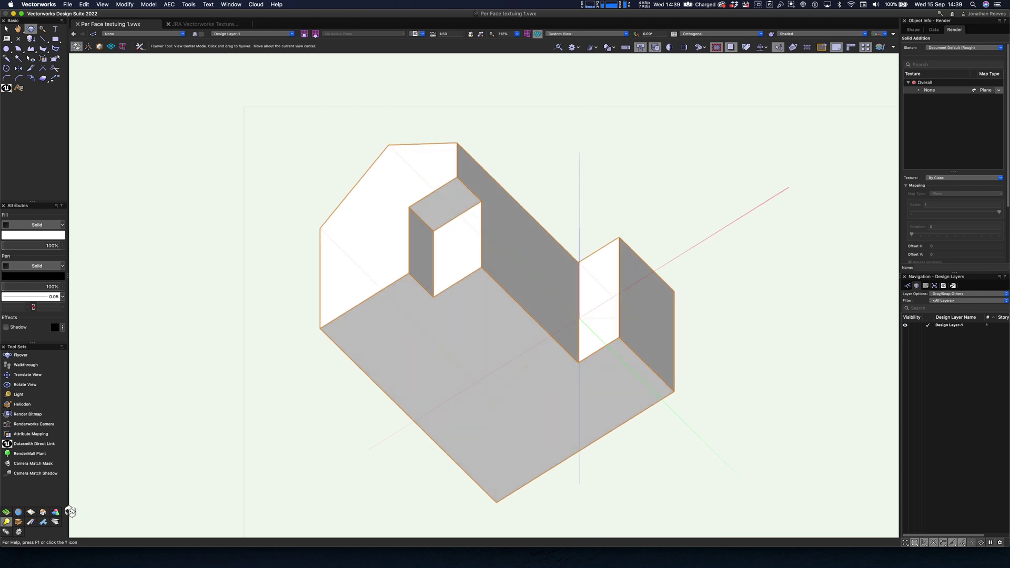
{"action": "left_click", "coordinate": [57, 513]}
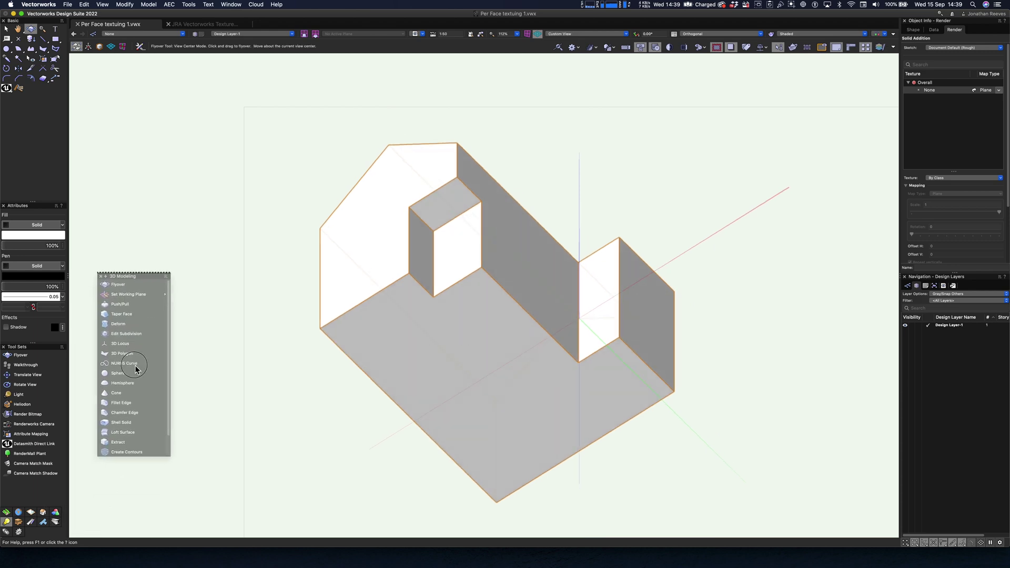
{"action": "left_click", "coordinate": [138, 422]}
{"action": "left_click", "coordinate": [426, 350]}
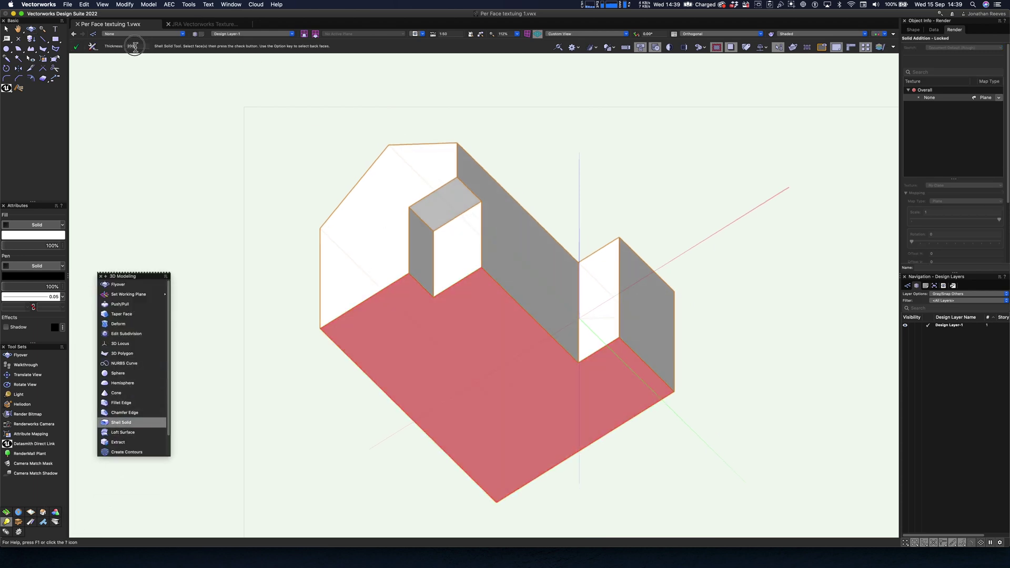
{"action": "type", "text": "300"}
{"action": "left_click", "coordinate": [93, 49]}
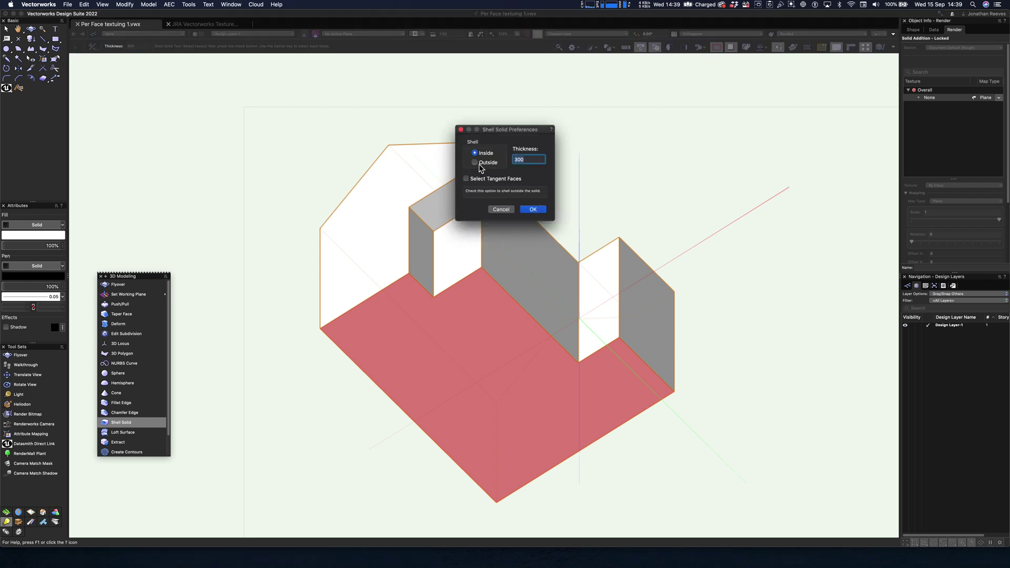
{"action": "left_click", "coordinate": [533, 210]}
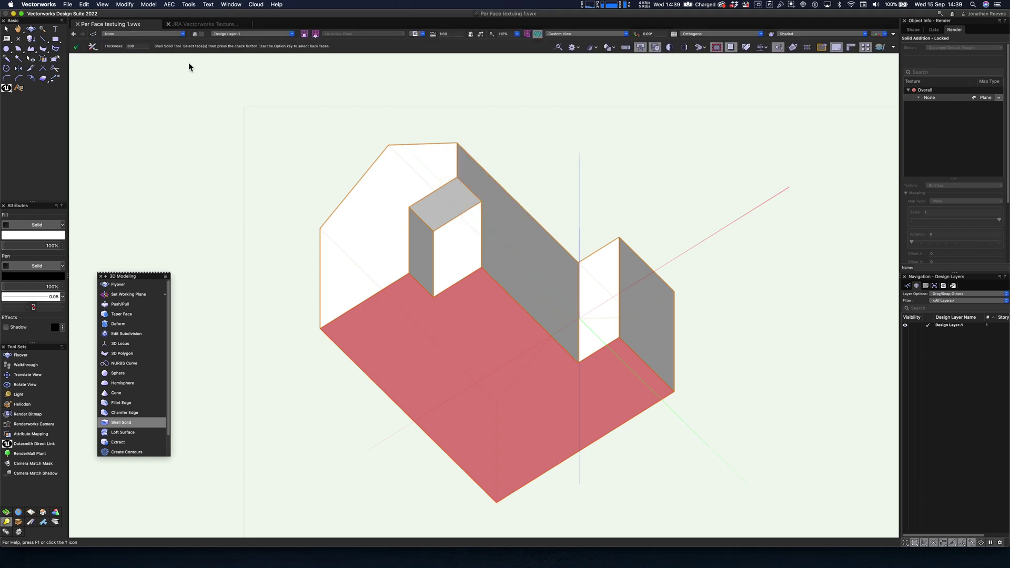
{"action": "left_click", "coordinate": [78, 48]}
{"action": "middle_click_drag", "start_coordinate": [599, 216], "coordinate": [599, 333], "text": "shift"}
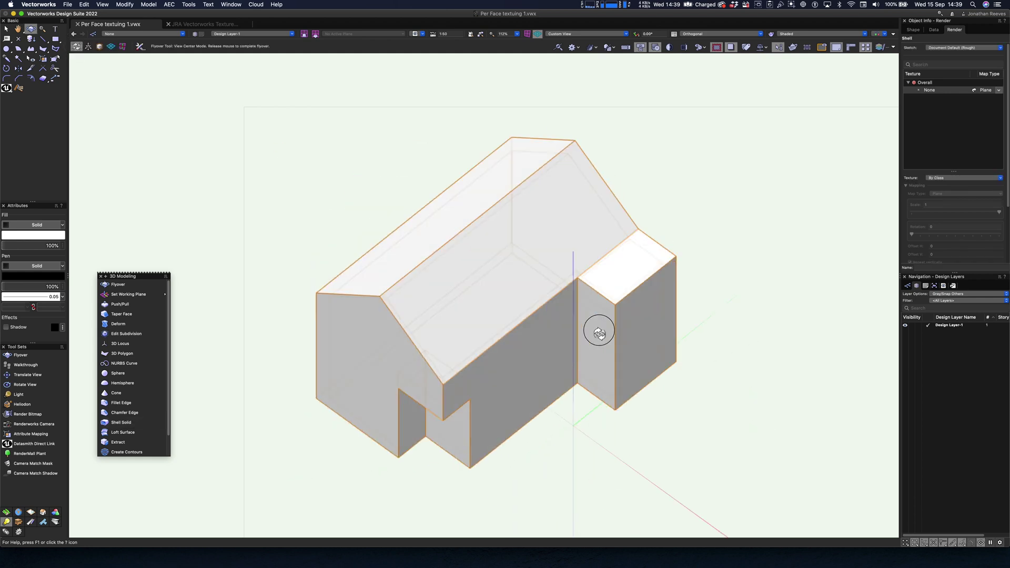
{"action": "left_click_drag", "start_coordinate": [599, 333], "coordinate": [651, 335]}
- Cut window openings through the gable face and the front wall
{"action": "key", "text": "4"}
{"action": "left_click", "coordinate": [539, 322]}
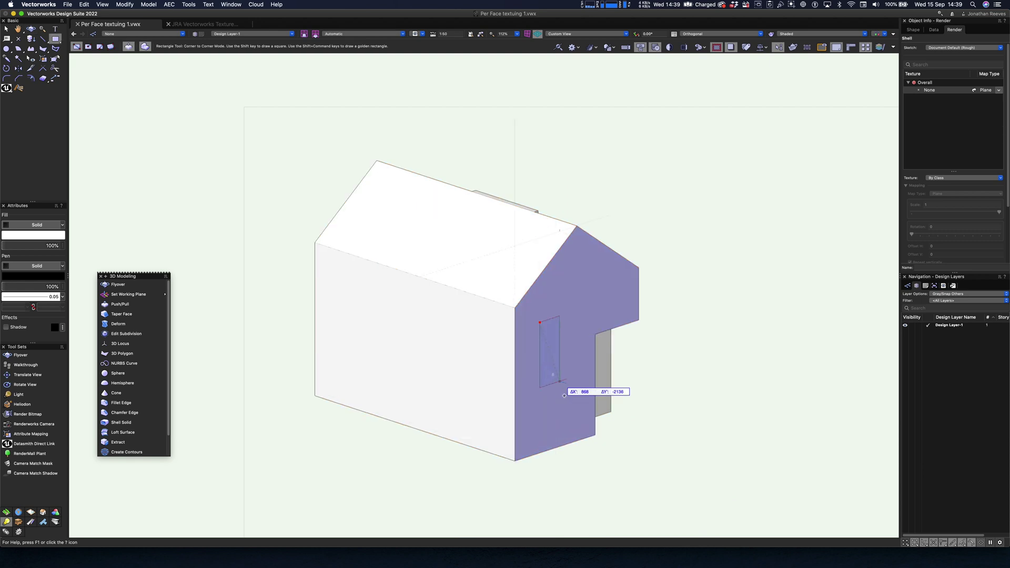
{"action": "left_click", "coordinate": [563, 424]}
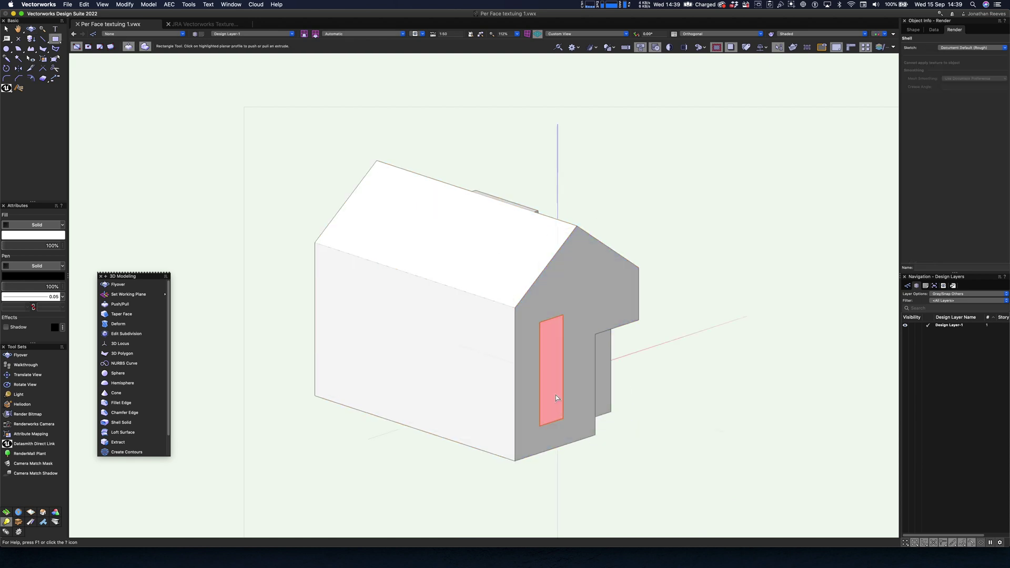
{"action": "left_click", "coordinate": [493, 451]}
{"action": "left_click", "coordinate": [476, 346]}
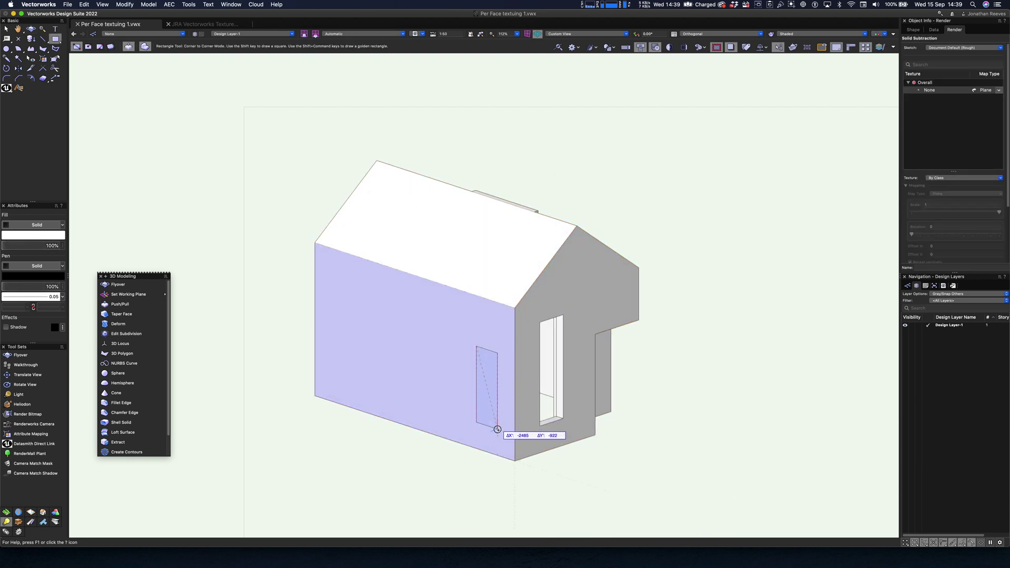
{"action": "left_click", "coordinate": [497, 429]}
{"action": "left_click", "coordinate": [543, 416]}
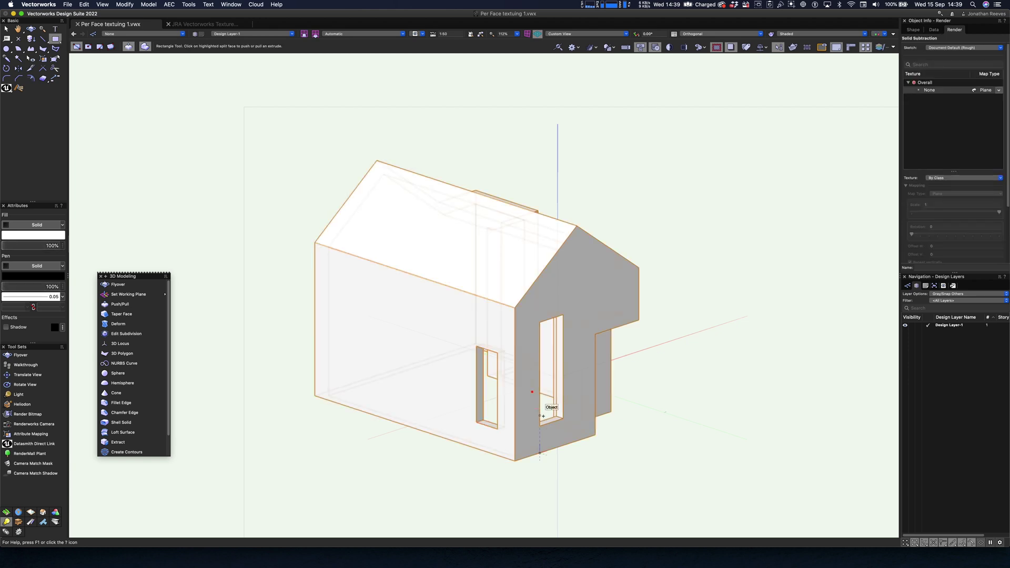
- Select the house massing solid and open it for editing
{"action": "key", "text": "x"}
{"action": "left_click", "coordinate": [433, 475]}
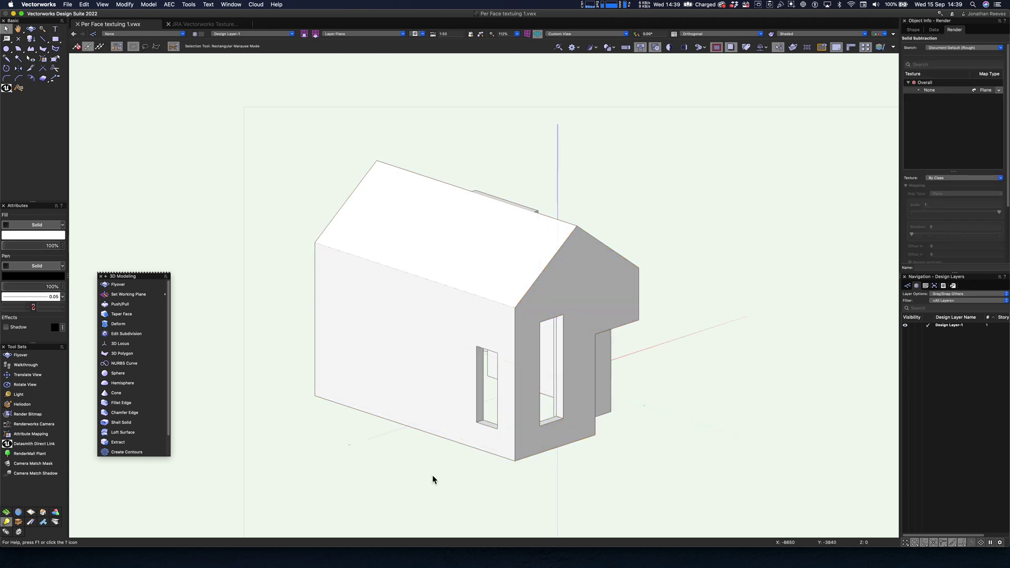
{"action": "left_click", "coordinate": [490, 429]}
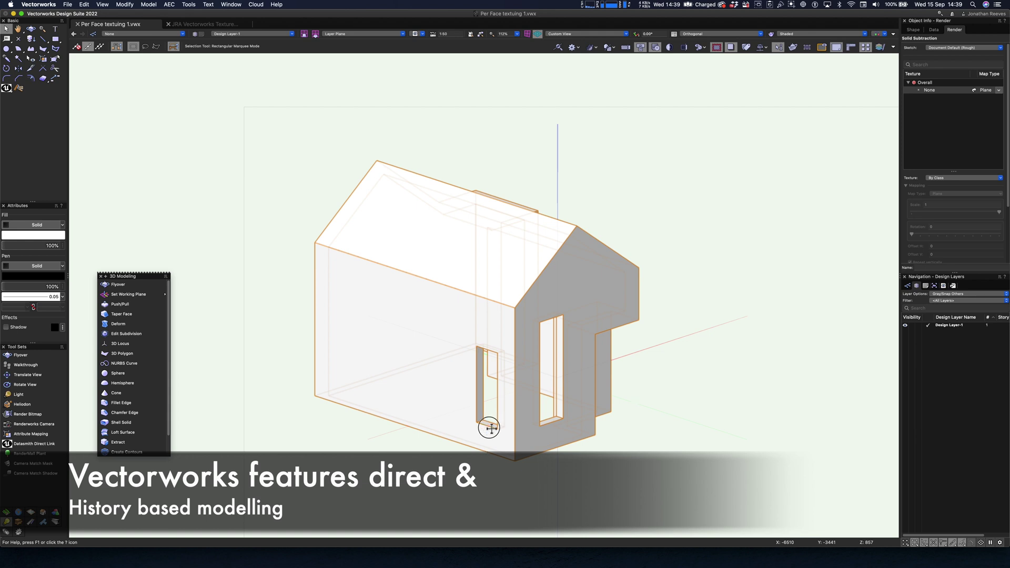
{"action": "double_click", "coordinate": [490, 428]}
- Edit the solid subtraction and copy the window cutout up the wall, duplicating it into five rectangles
{"action": "left_click", "coordinate": [529, 213]}
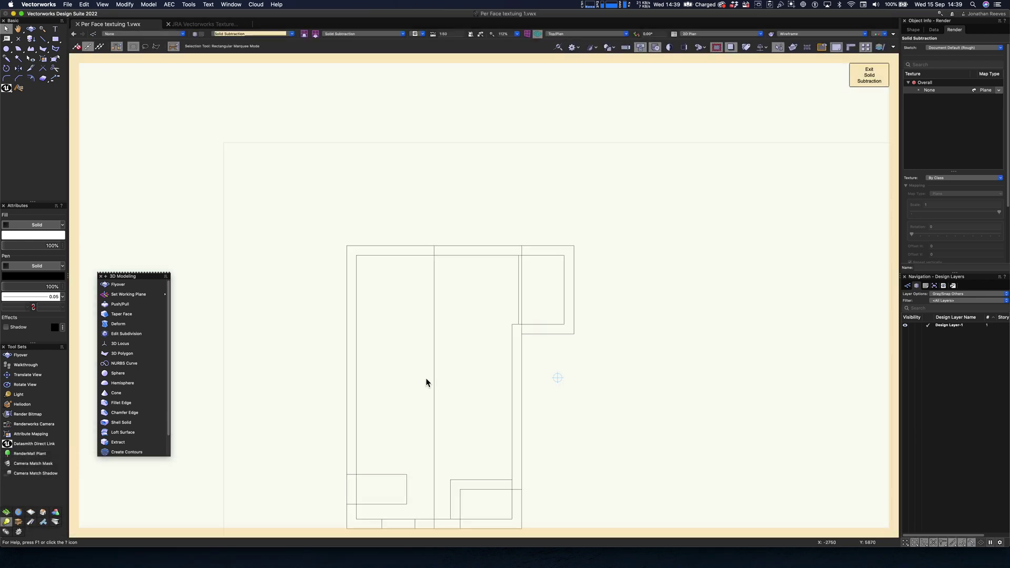
{"action": "left_click_drag", "start_coordinate": [377, 474], "coordinate": [376, 425]}
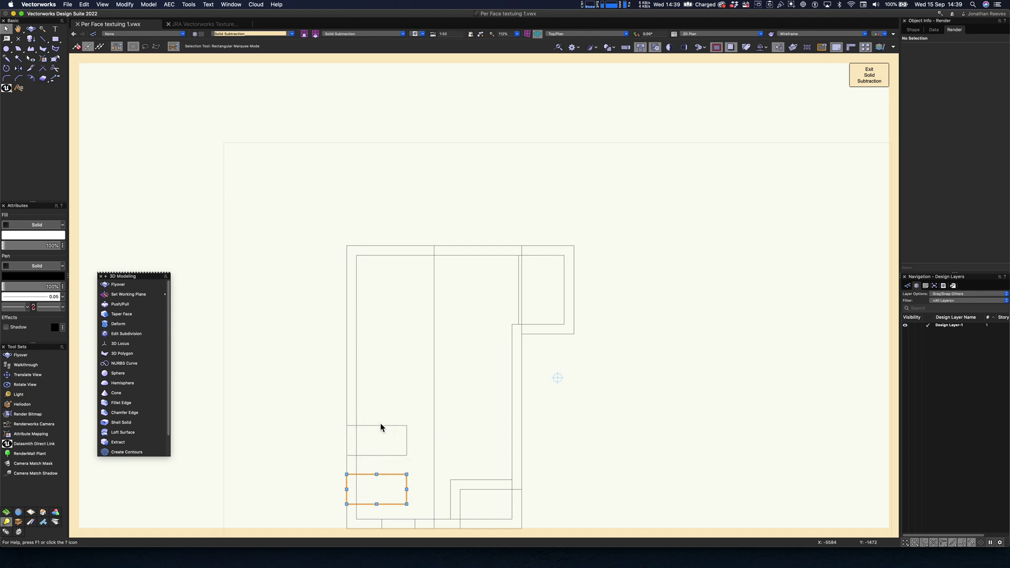
{"action": "key", "text": "super+d"}
{"action": "key", "text": "super+d"}
{"action": "key", "text": "super+d"}
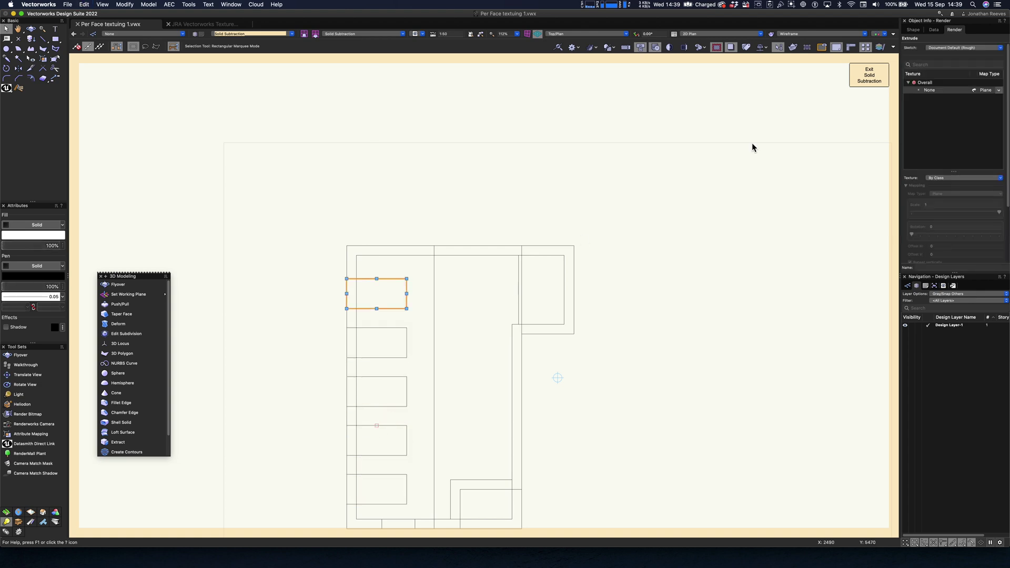
- Exit solid editing, inspect the five window openings from a right isometric view, then select the house
{"action": "left_click", "coordinate": [878, 78]}
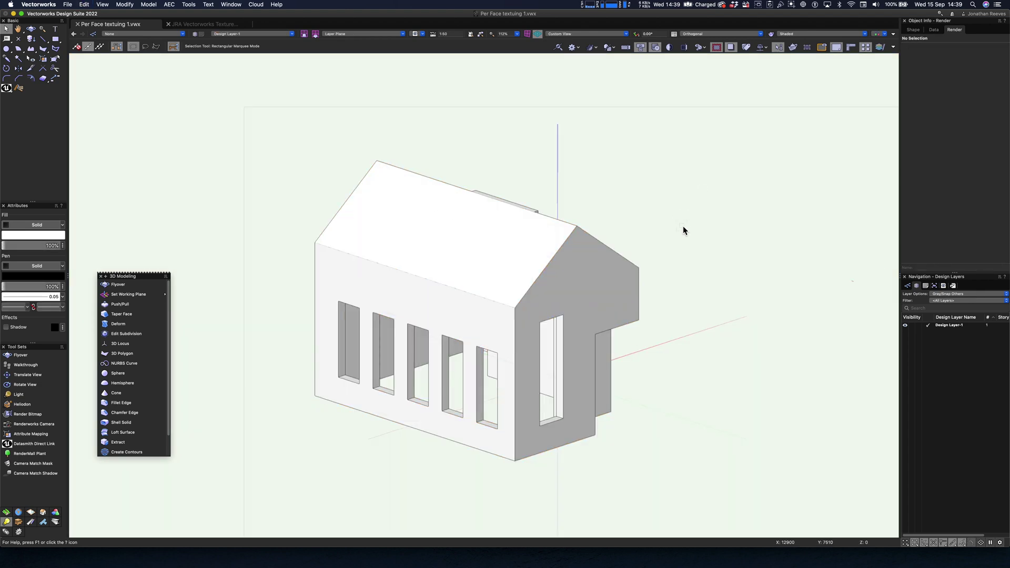
{"action": "key", "text": "3"}
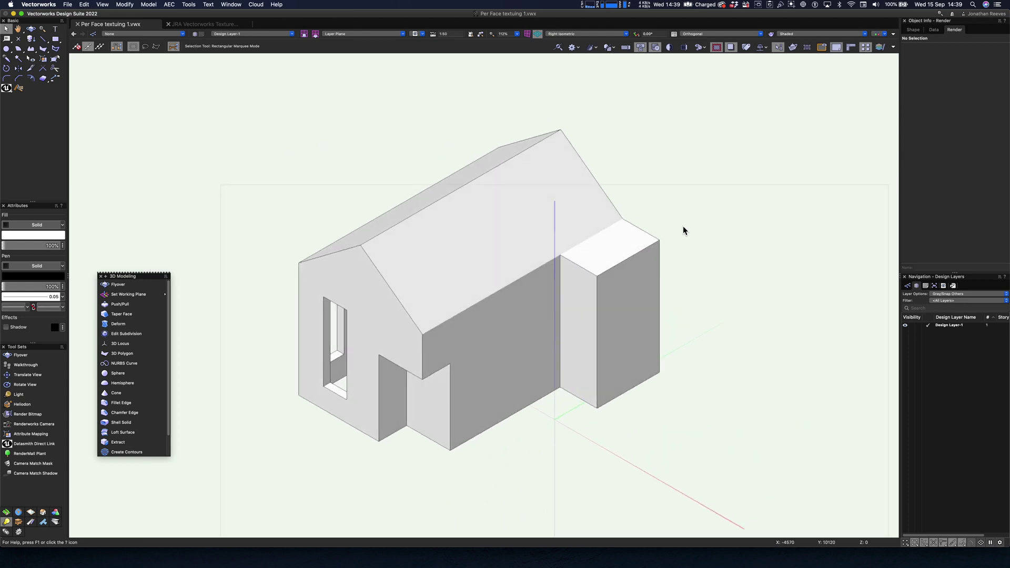
{"action": "key", "text": "shift+c"}
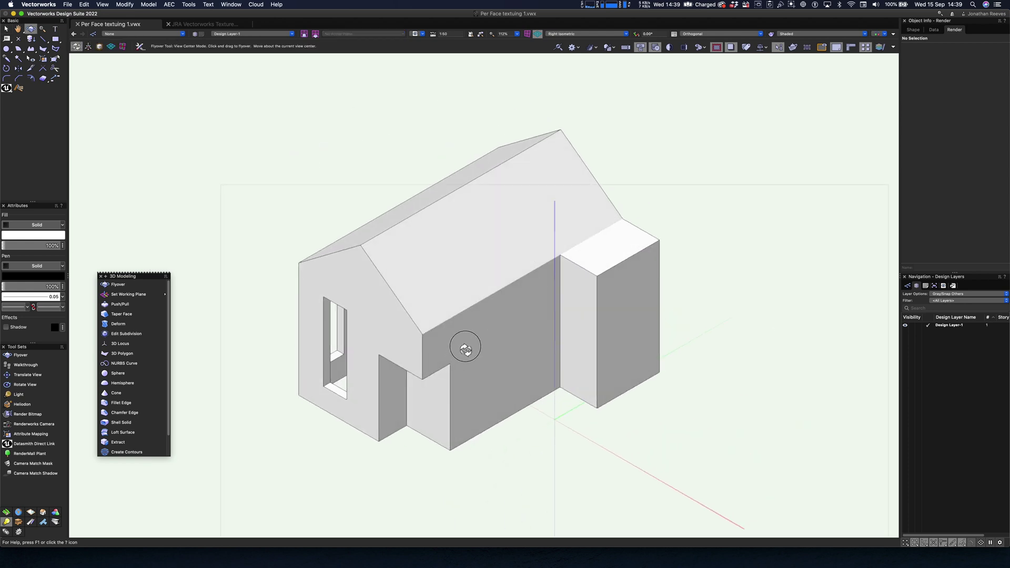
{"action": "mouse_move", "coordinate": [467, 349]}
{"action": "left_mouse_down"}
{"action": "mouse_move", "coordinate": [548, 299]}
{"action": "mouse_move", "coordinate": [600, 342]}
{"action": "mouse_move", "coordinate": [476, 345]}
{"action": "left_mouse_up"}
{"action": "key", "text": "x"}
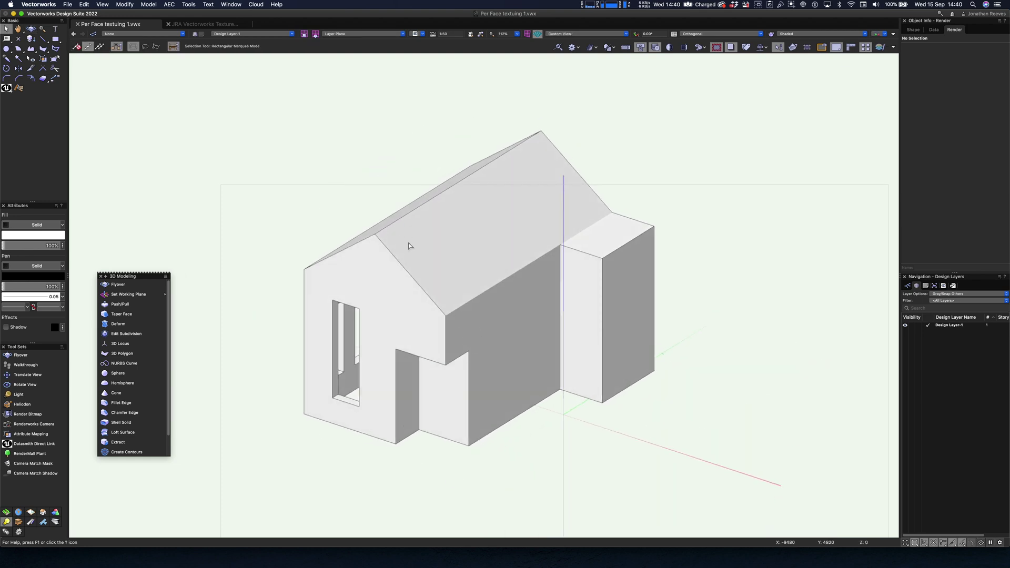
{"action": "left_click", "coordinate": [413, 239]}
{"action": "key", "text": "super+r"}
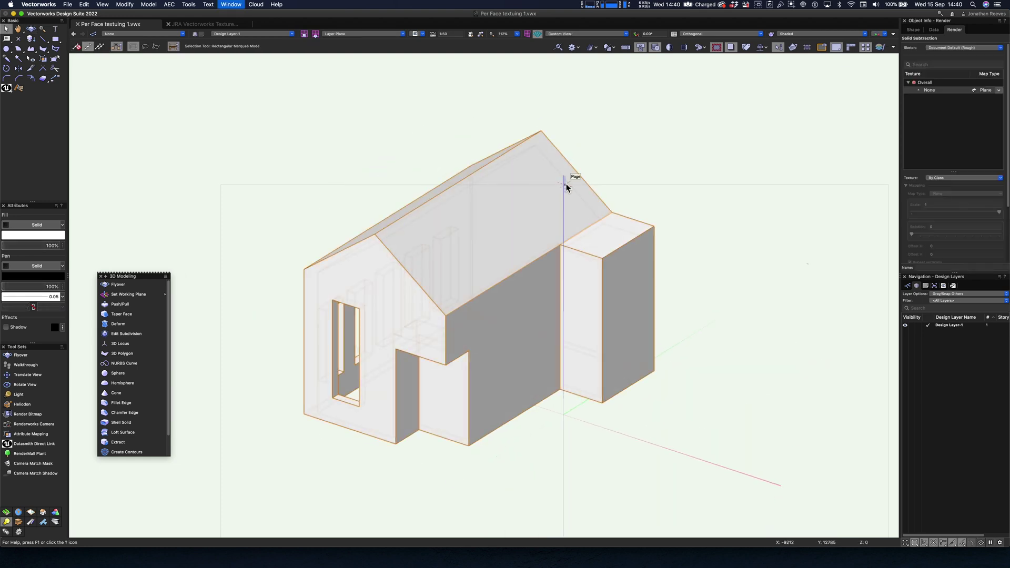
{"action": "left_click", "coordinate": [725, 125]}
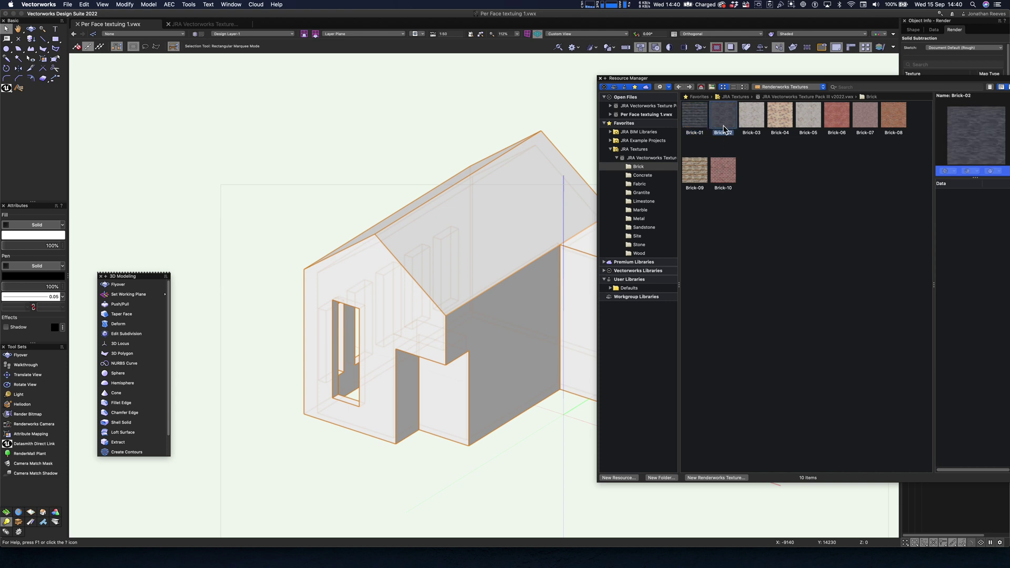
{"action": "left_click_drag", "start_coordinate": [726, 123], "coordinate": [514, 252]}
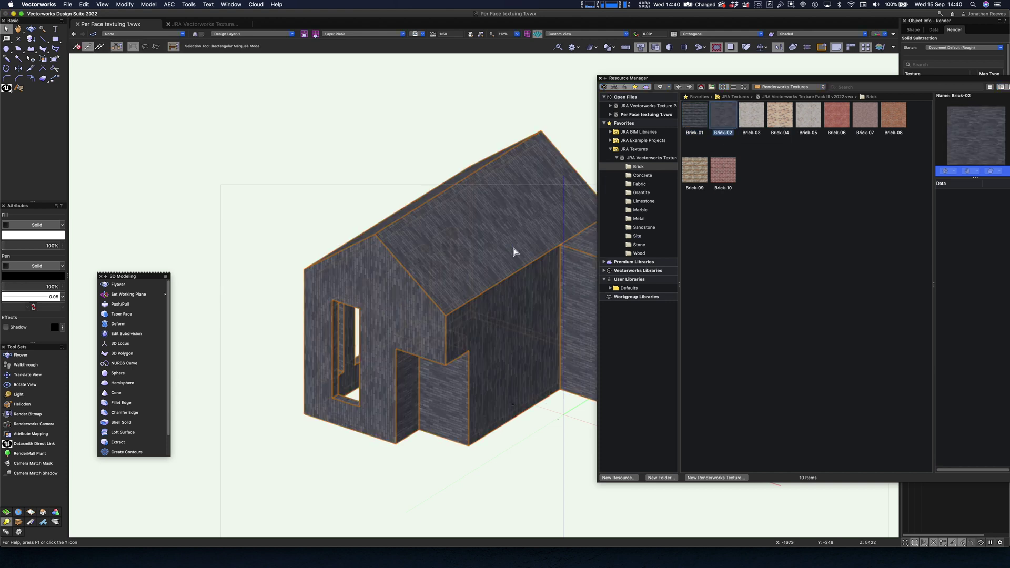
{"action": "left_click", "coordinate": [601, 80]}
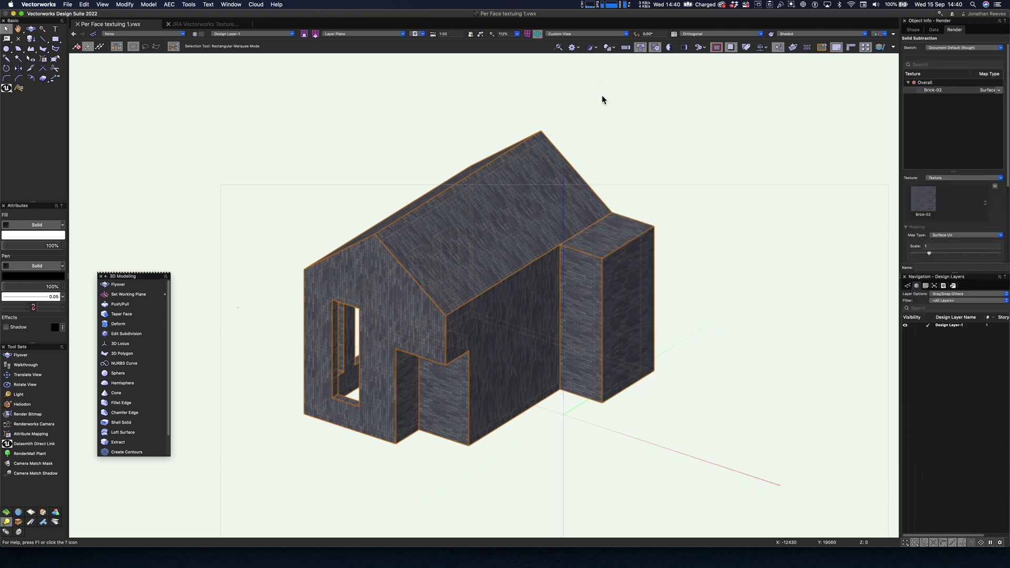
{"action": "left_click", "coordinate": [601, 113]}
{"action": "key", "text": "super+z"}
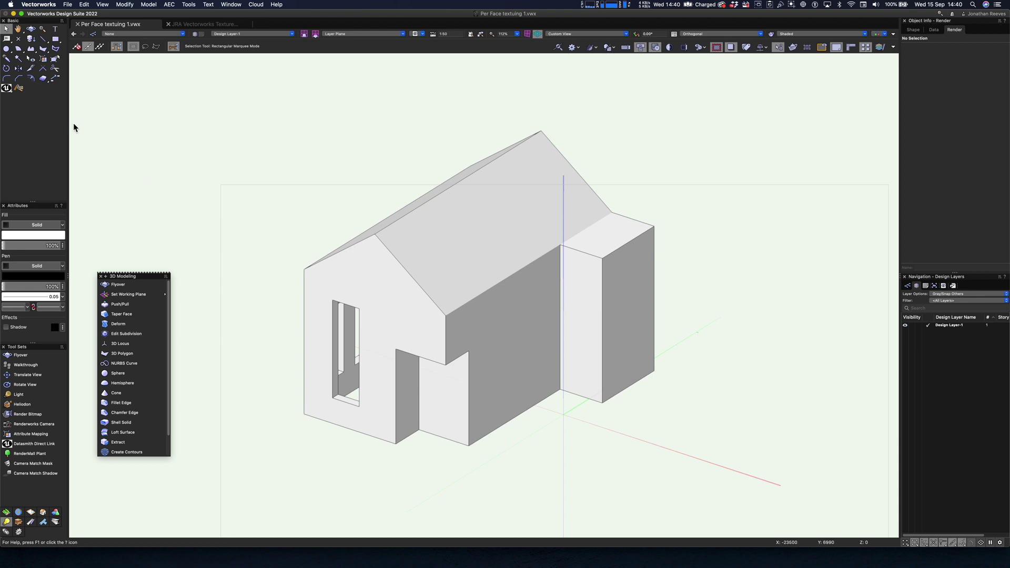
{"action": "left_click", "coordinate": [20, 89]}
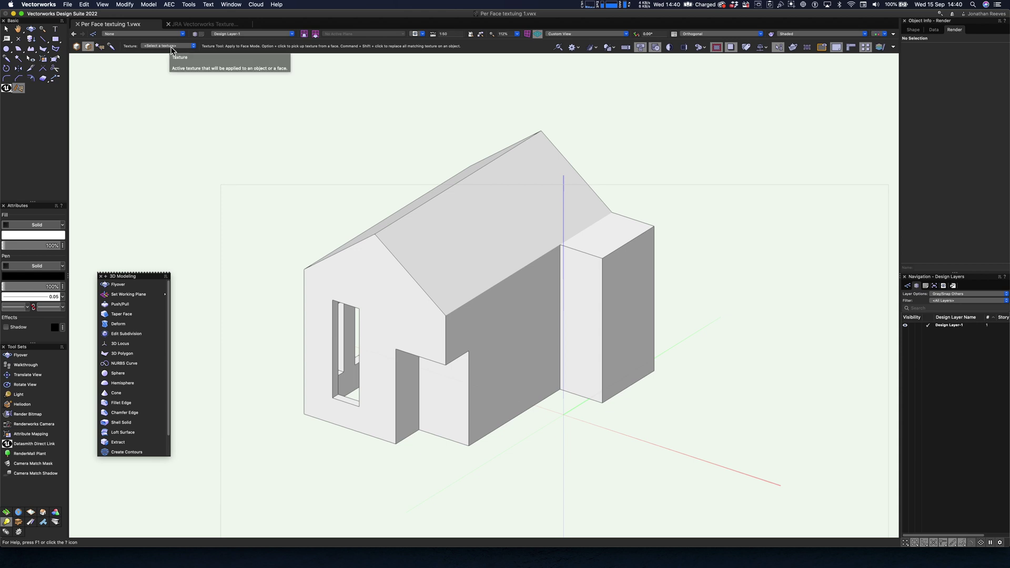
- Choose Brick-02 from the Vectorworks Libraries as the texture to apply
{"action": "left_click", "coordinate": [170, 46]}
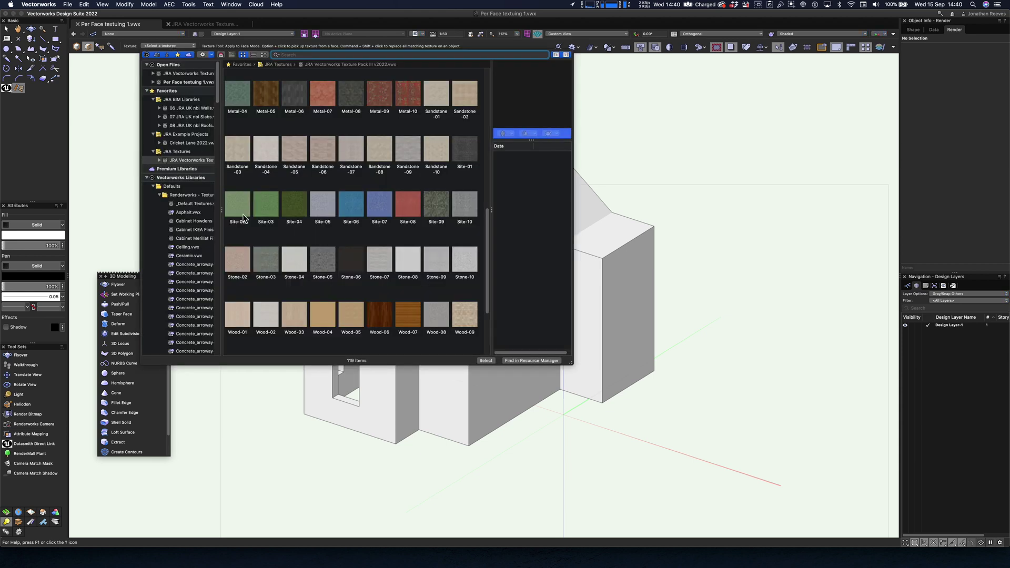
{"action": "scroll", "coordinate": [380, 200], "scroll_direction": "up", "scroll_amount": 5}
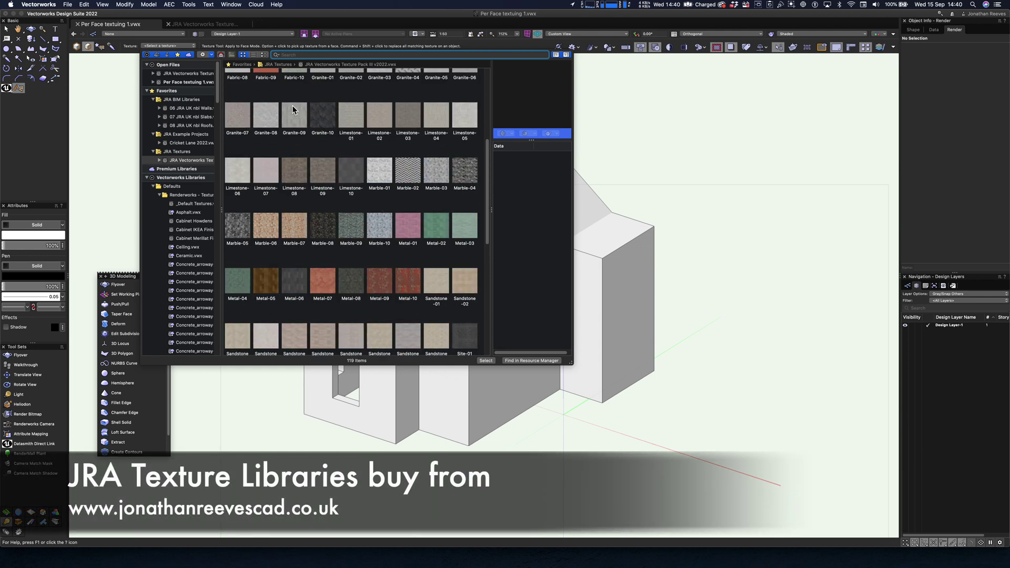
{"action": "scroll", "coordinate": [310, 122], "scroll_direction": "up", "scroll_amount": 4}
{"action": "left_click", "coordinate": [266, 93]}
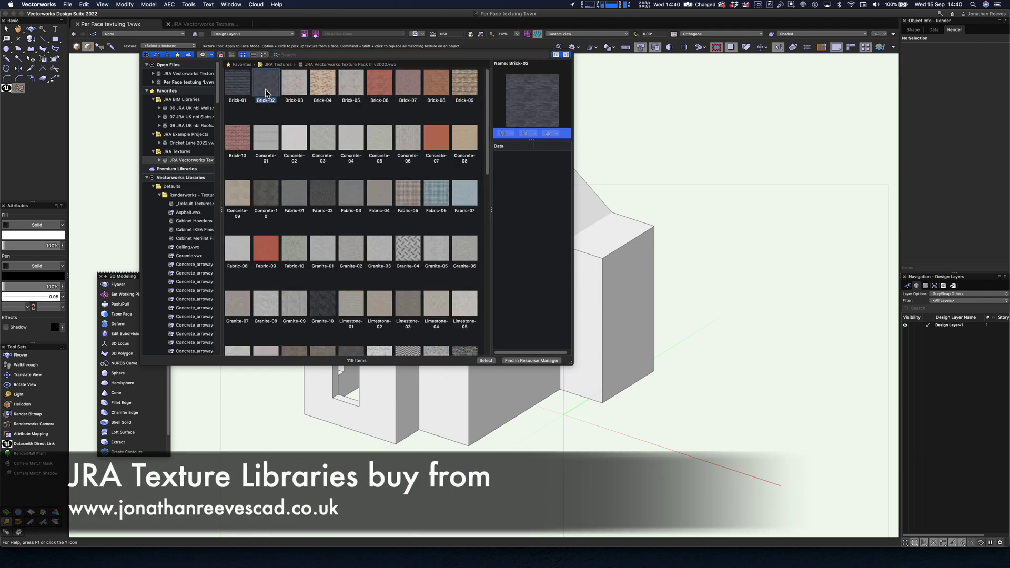
{"action": "left_click", "coordinate": [148, 178]}
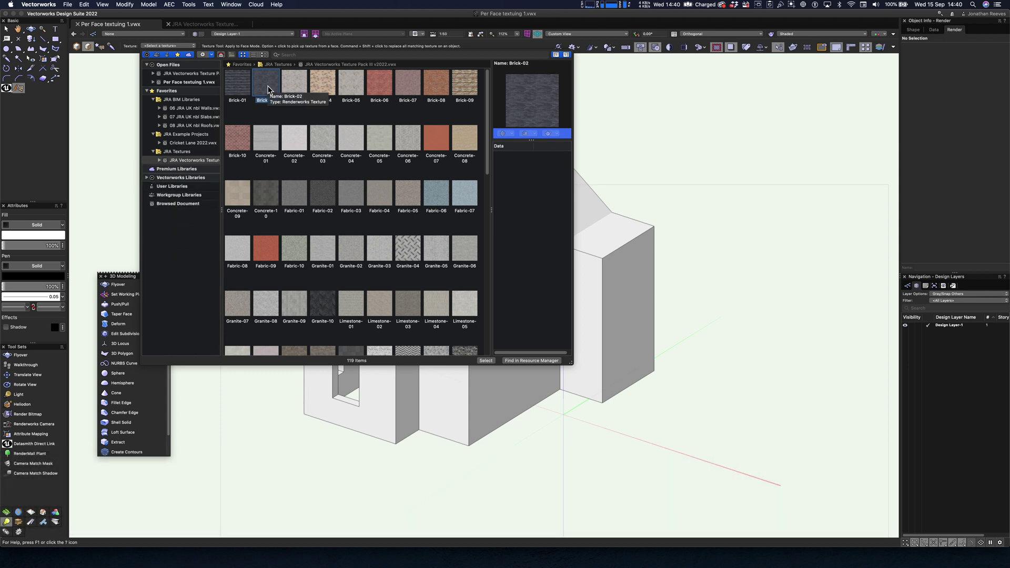
{"action": "double_click", "coordinate": [267, 90]}
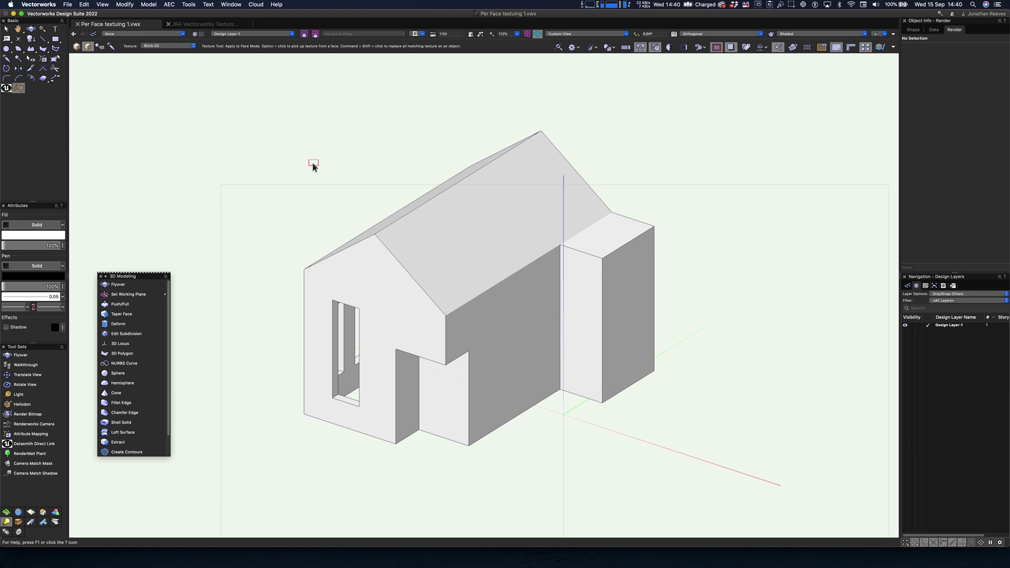
- Apply Brick-02 to the front gable wall, the long side wall and the annex's front face
{"action": "left_click", "coordinate": [375, 327]}
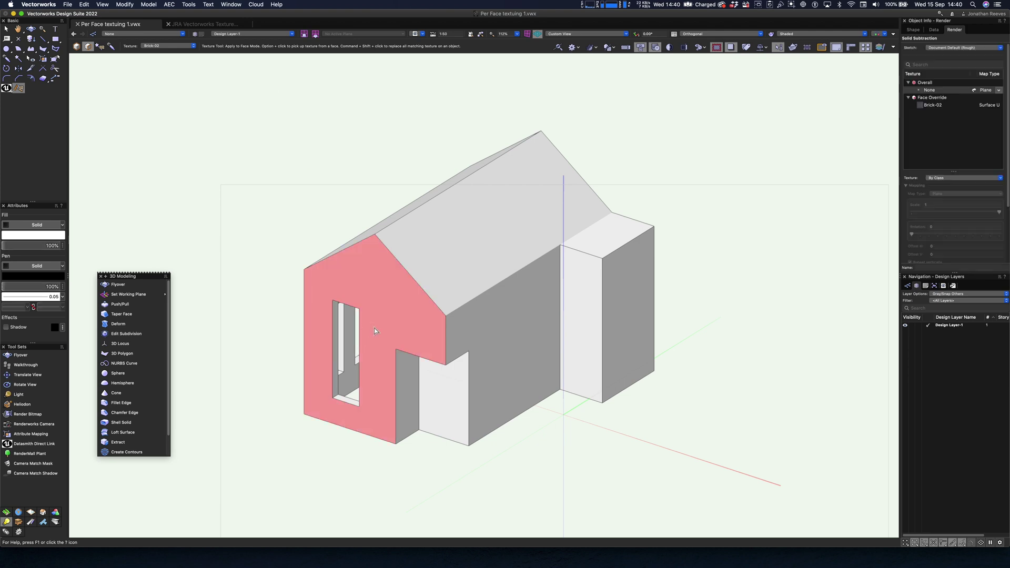
{"action": "left_click", "coordinate": [485, 354]}
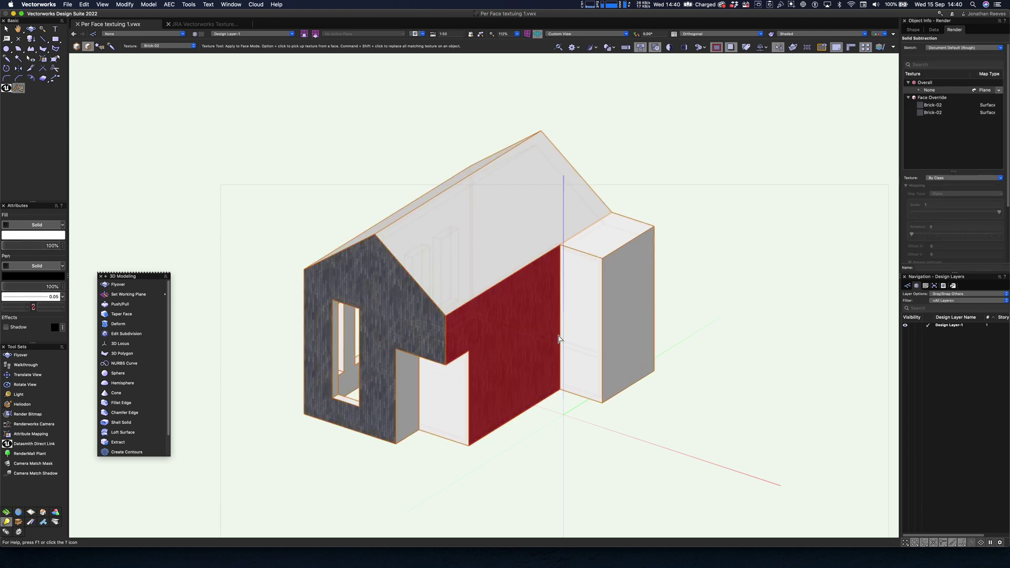
{"action": "left_click", "coordinate": [579, 329]}
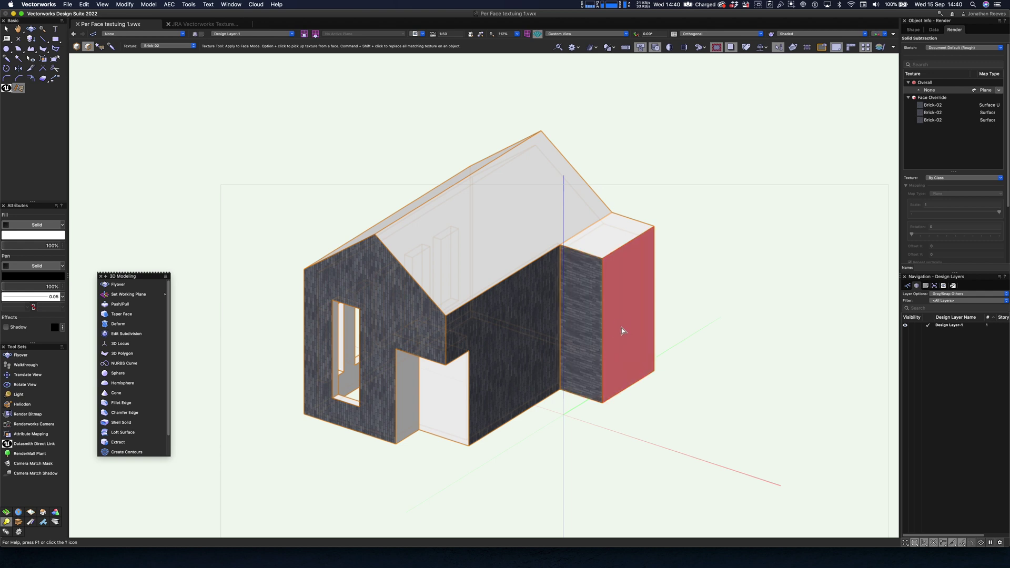
{"action": "key", "text": "x"}
{"action": "key", "text": "x"}
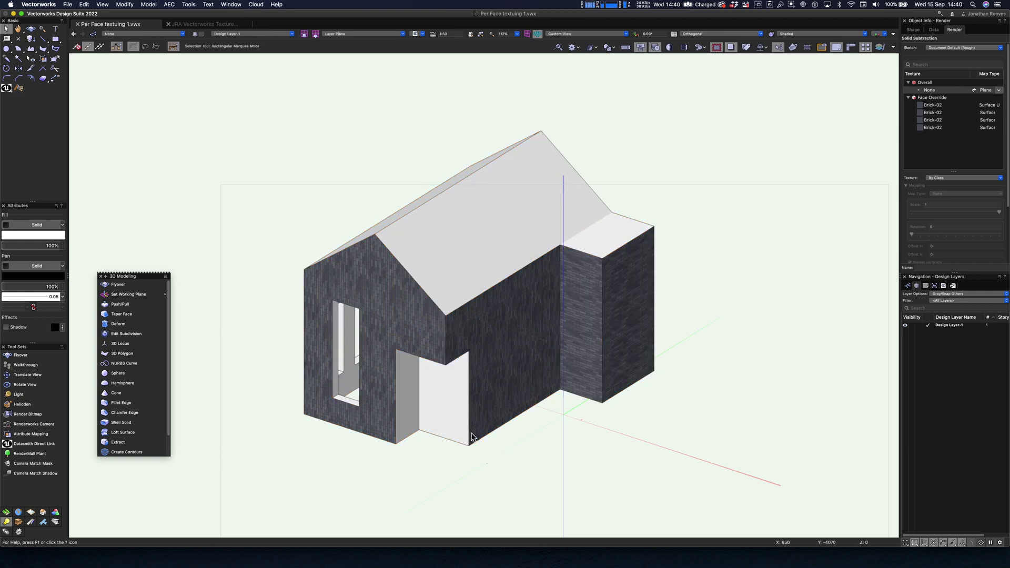
{"action": "scroll", "coordinate": [425, 350], "scroll_direction": "up", "scroll_amount": 1}
- Map the gable wall's Brick-02 face override with Auto-Align Plane
{"action": "scroll", "coordinate": [425, 350], "scroll_direction": "up", "scroll_amount": 2}
{"action": "left_click", "coordinate": [420, 300]}
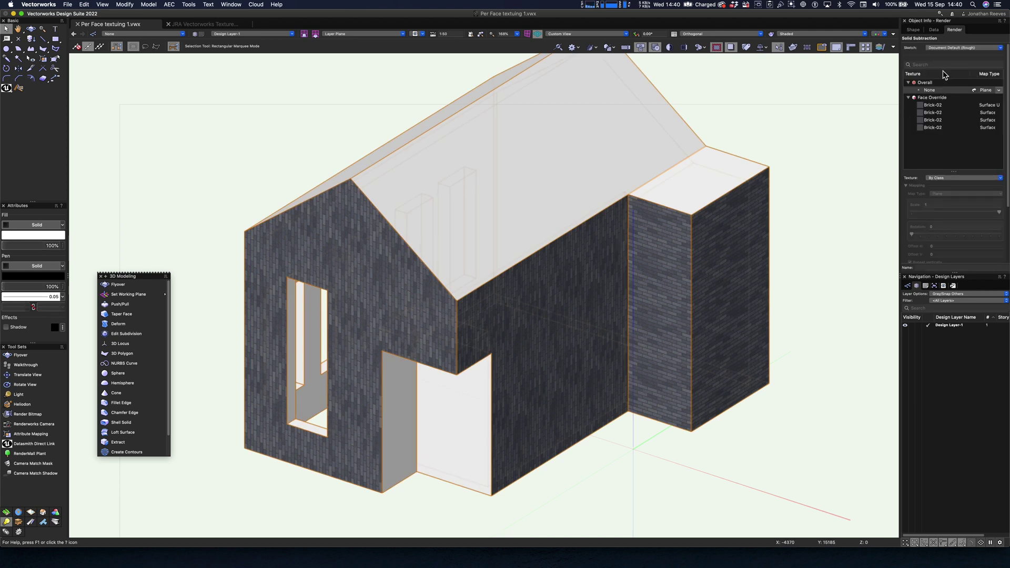
{"action": "left_click", "coordinate": [936, 106]}
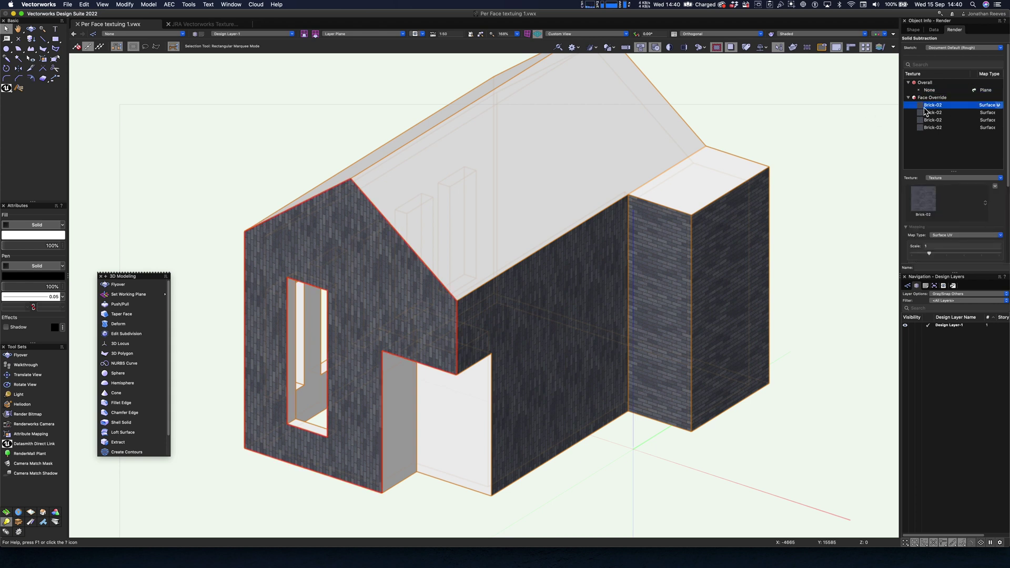
{"action": "left_click", "coordinate": [947, 238]}
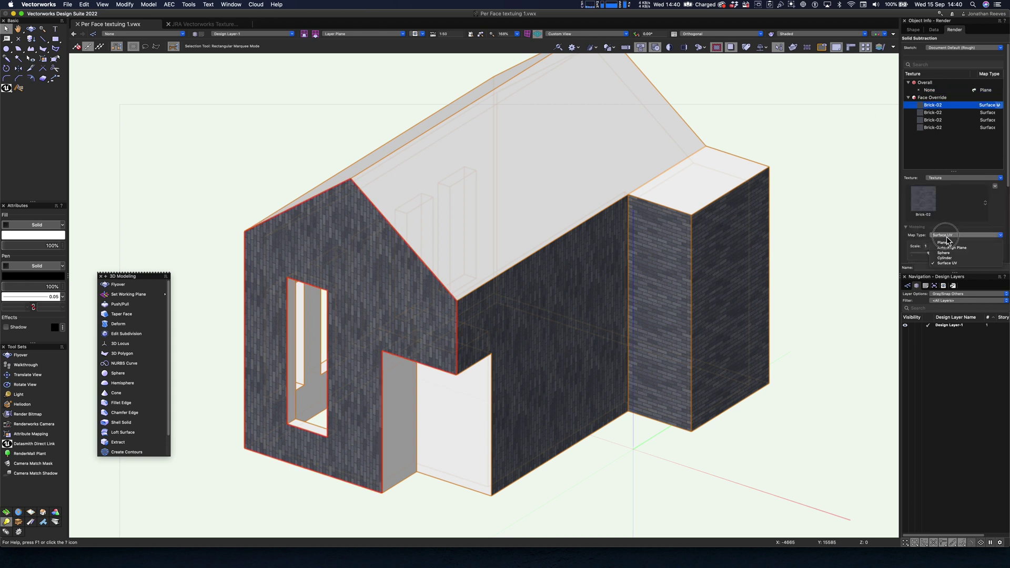
{"action": "left_click", "coordinate": [936, 254]}
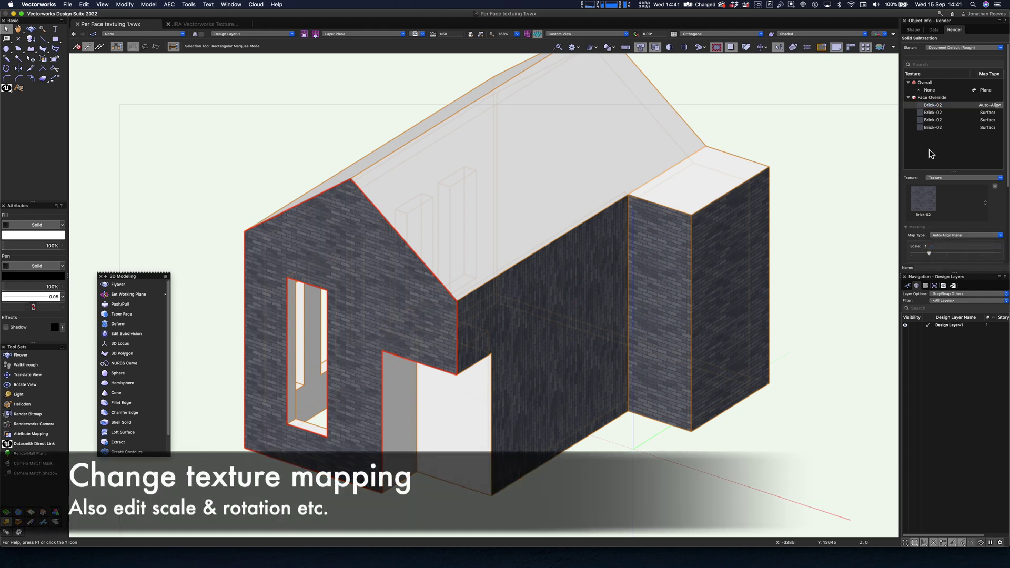
- Keep the long side wall's brick at scale 1 and map it with Auto-Align Plane
{"action": "left_click", "coordinate": [934, 113]}
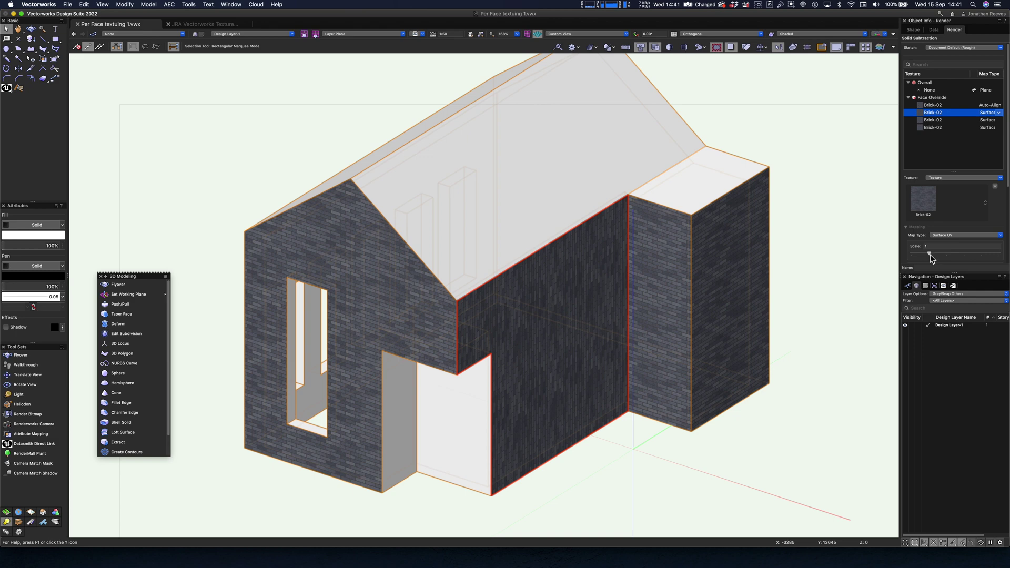
{"action": "left_click_drag", "start_coordinate": [930, 254], "coordinate": [947, 254]}
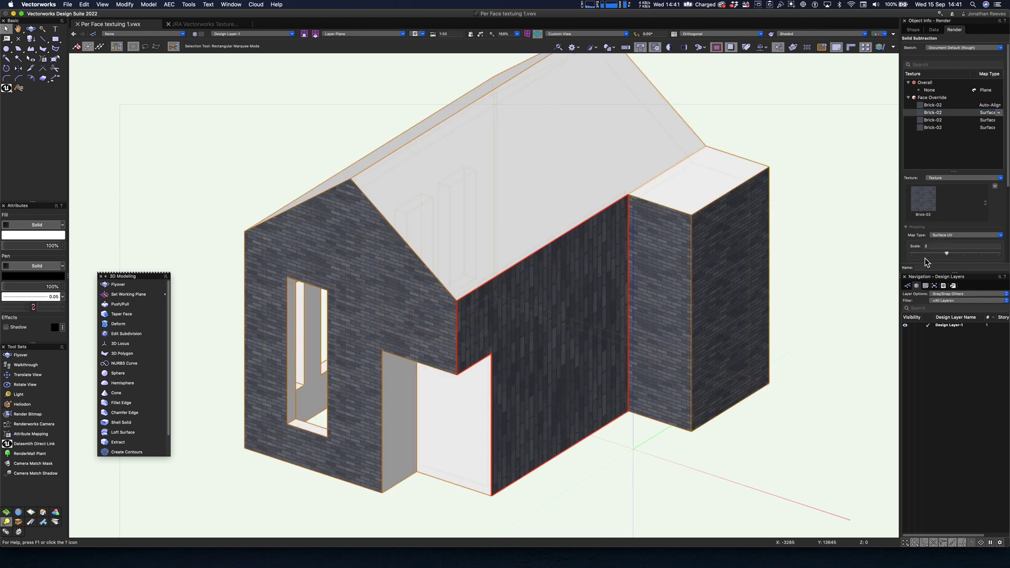
{"action": "key", "text": "ctrl+z"}
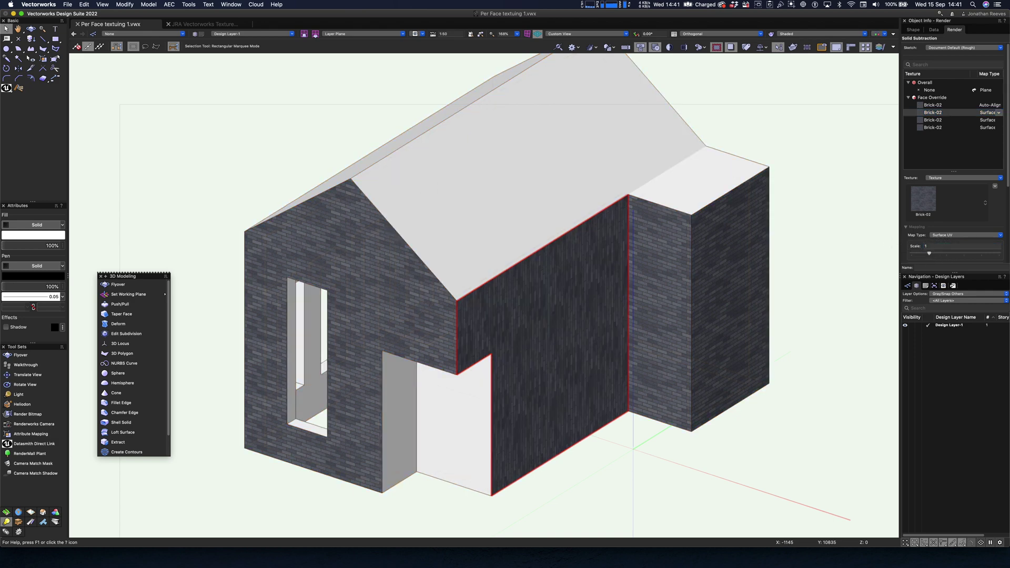
{"action": "left_click", "coordinate": [955, 235]}
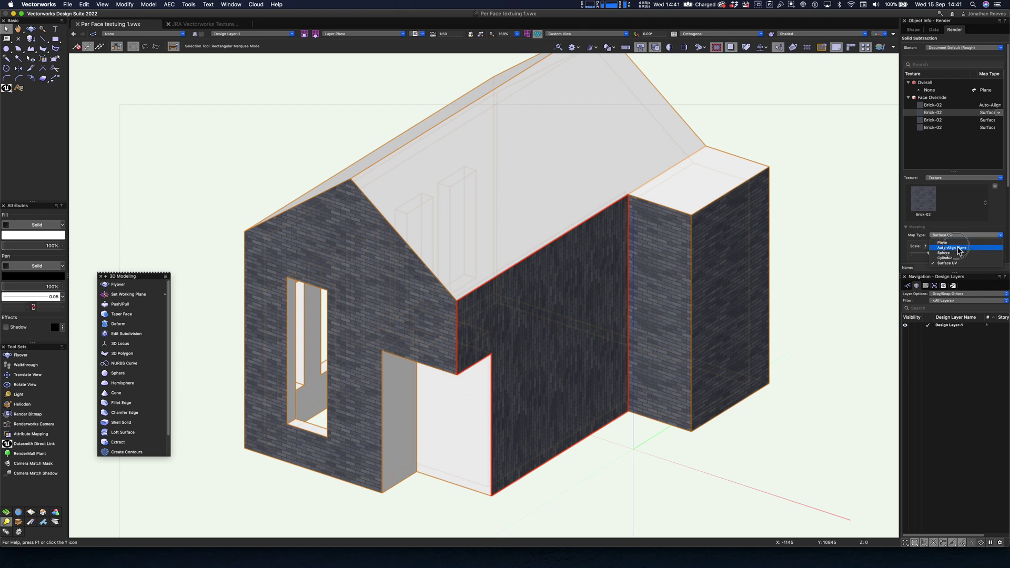
{"action": "left_click", "coordinate": [955, 248]}
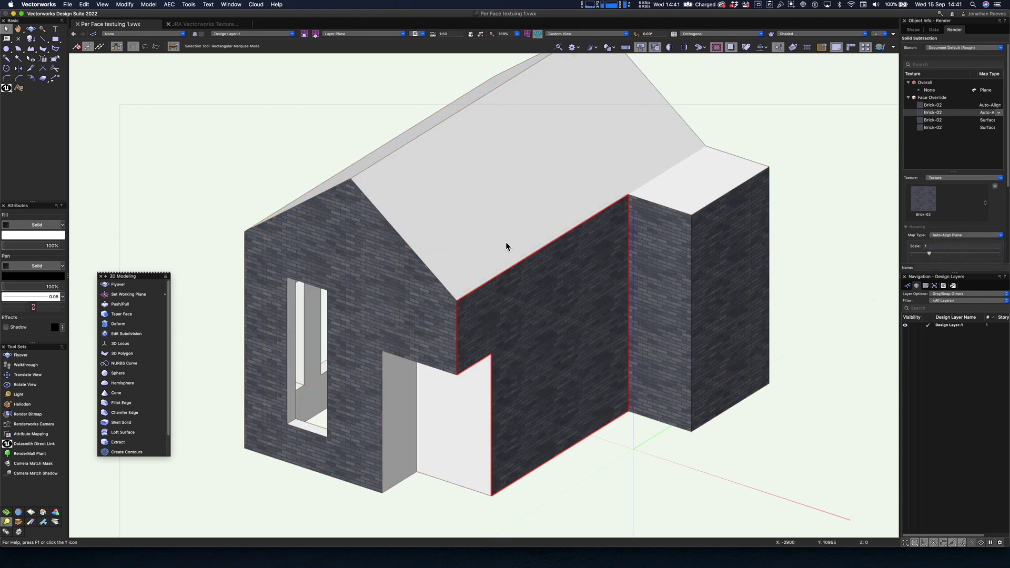
{"action": "key", "text": "Escape"}
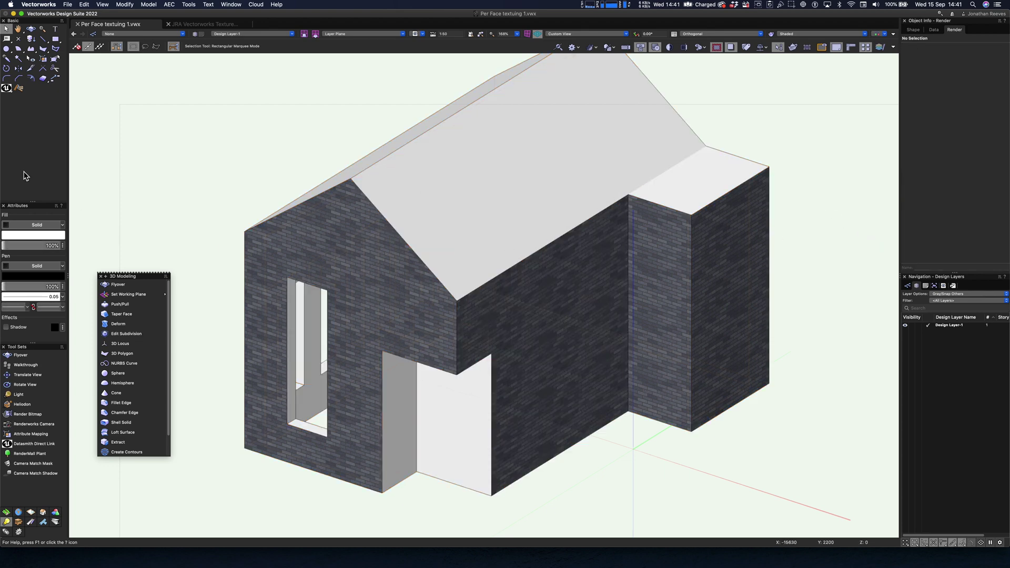
- Apply the lighter Brick-04 texture to the side and front faces of the door recess
{"action": "left_click", "coordinate": [20, 89]}
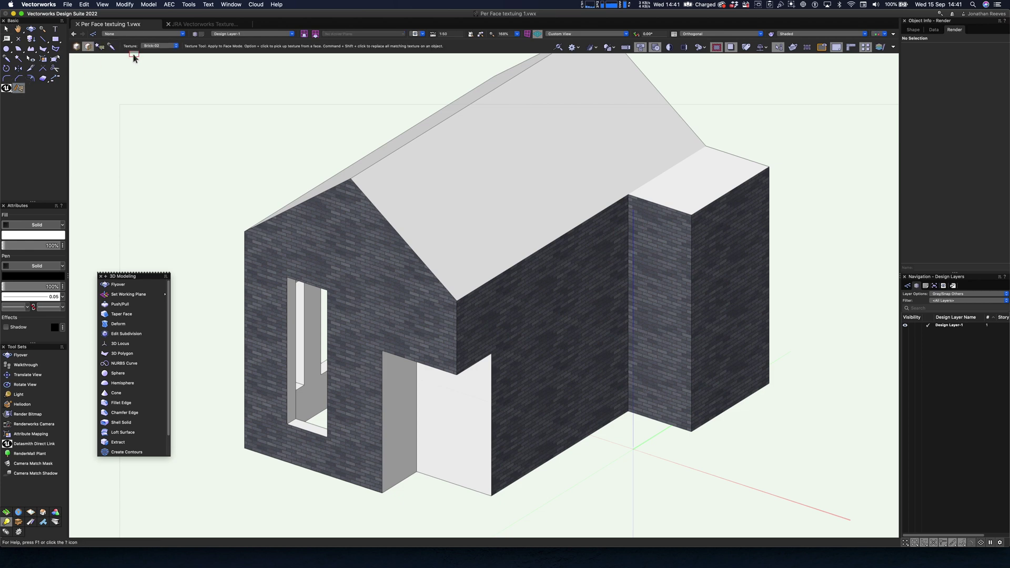
{"action": "left_click", "coordinate": [164, 46]}
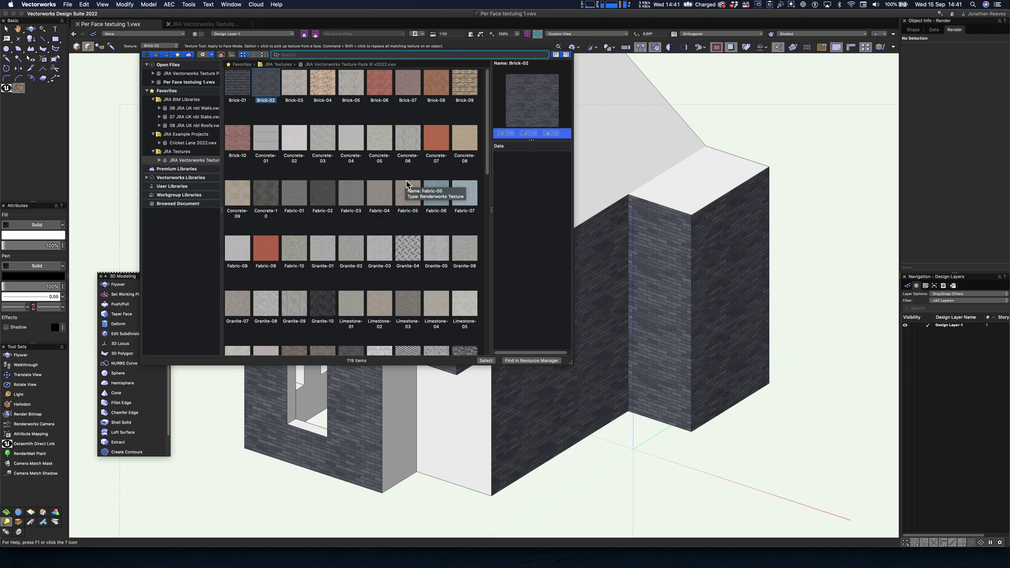
{"action": "scroll", "coordinate": [407, 181], "scroll_direction": "down", "scroll_amount": 1}
{"action": "left_click", "coordinate": [324, 90]}
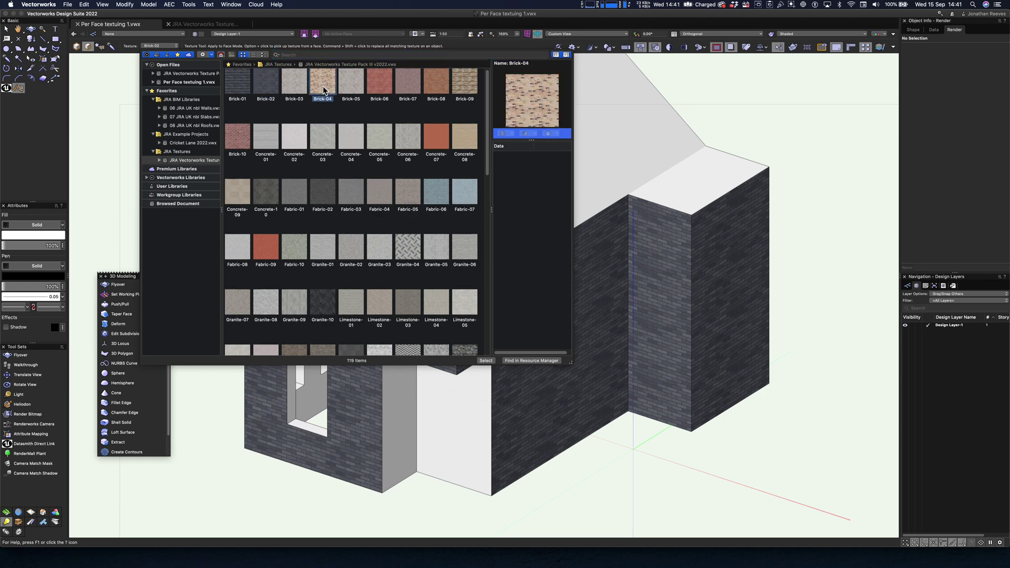
{"action": "double_click", "coordinate": [324, 89]}
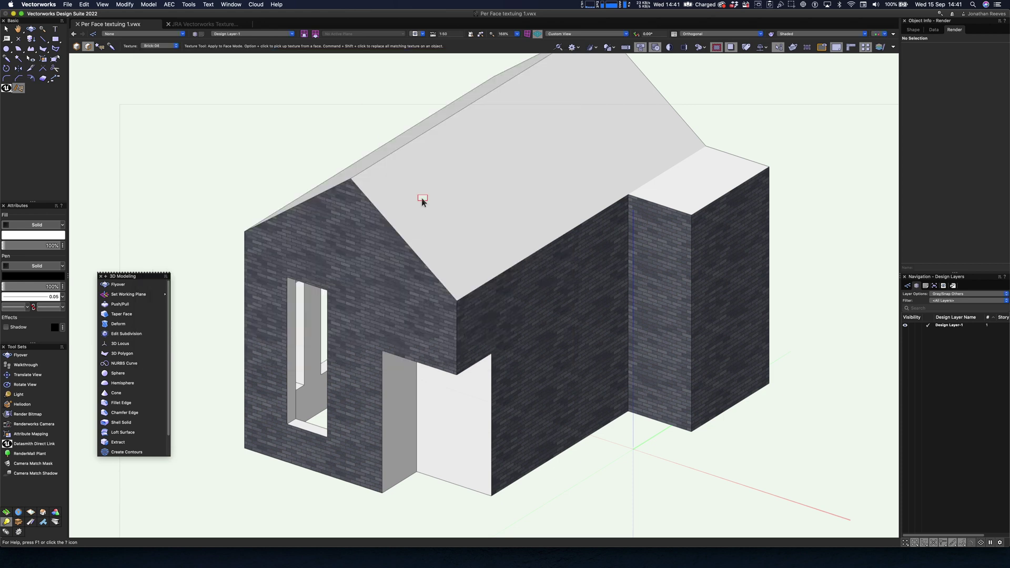
{"action": "left_click", "coordinate": [393, 405]}
{"action": "left_click", "coordinate": [449, 420]}
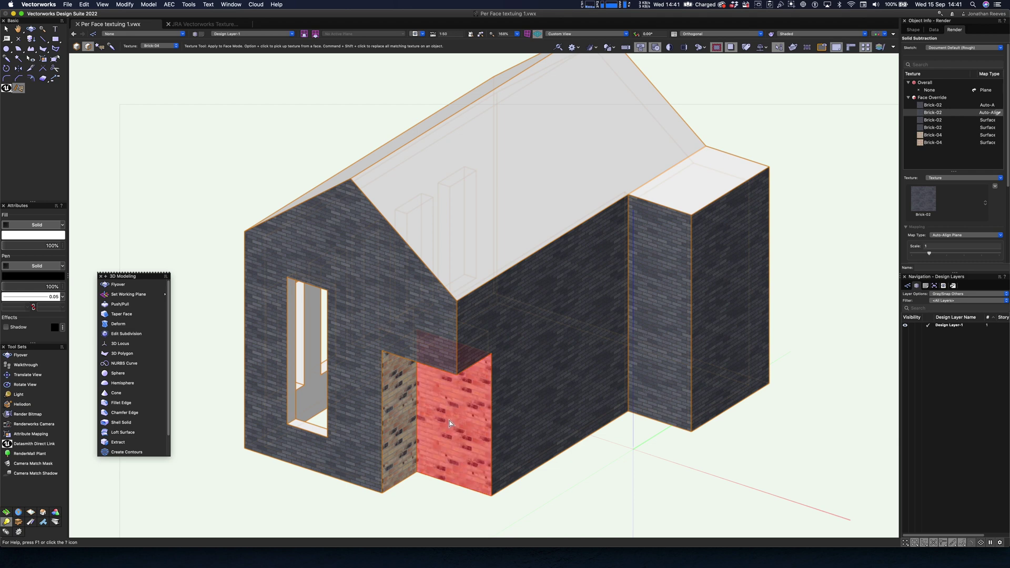
{"action": "key", "text": "super+1"}
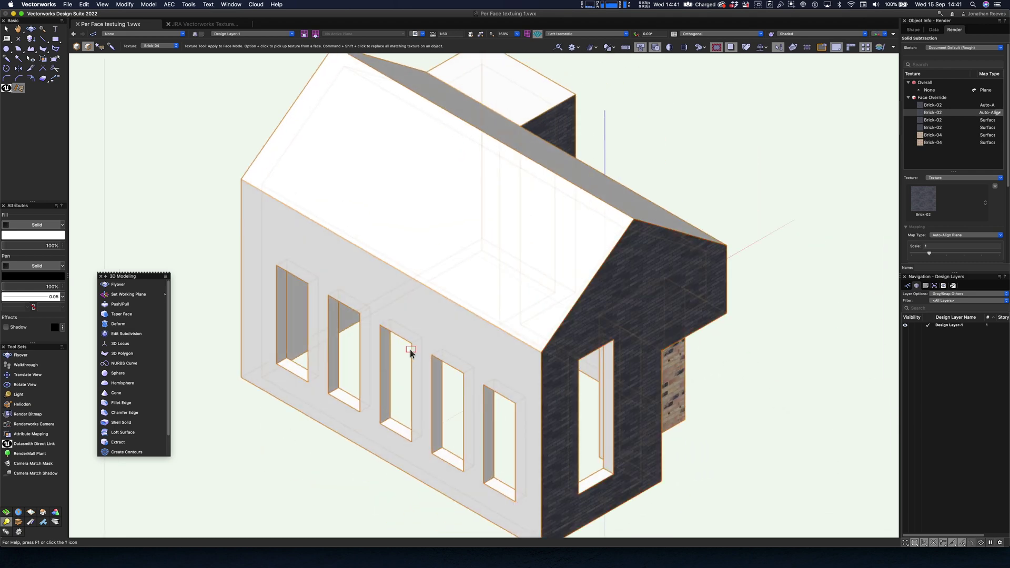
- Apply Brick-04 to the long windowed wall and the far gable wall
{"action": "left_click", "coordinate": [364, 376]}
{"action": "key", "text": "super+7"}
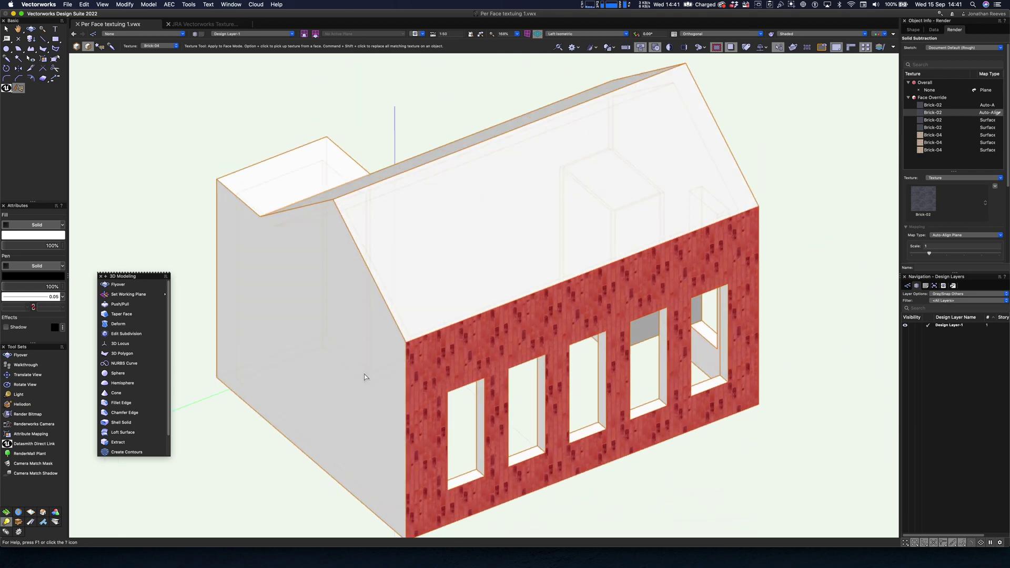
{"action": "left_click", "coordinate": [387, 365]}
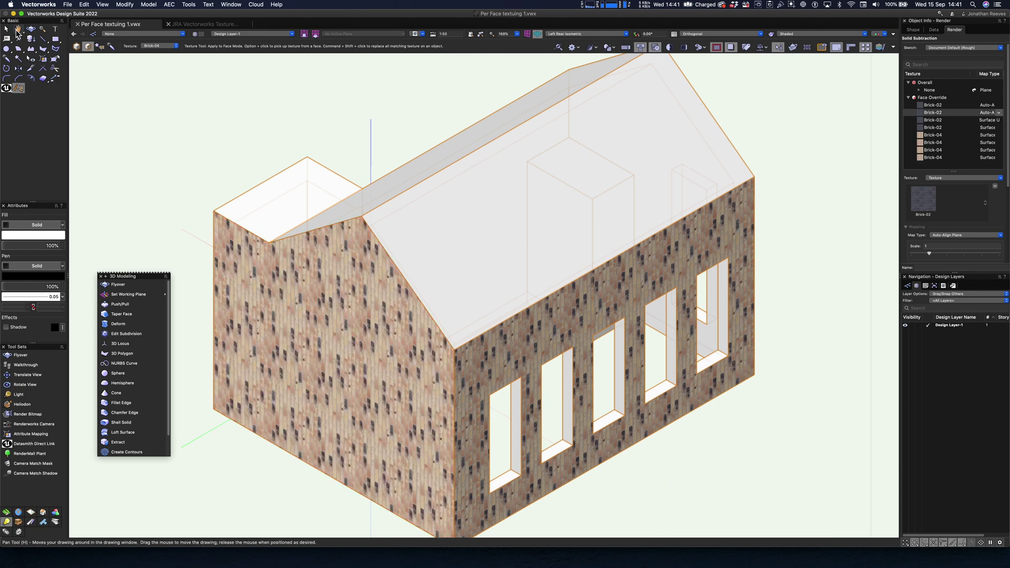
{"action": "key", "text": "x"}
- Map the far gable wall's Brick-04 override with Auto-Align Plane
{"action": "left_click", "coordinate": [936, 136]}
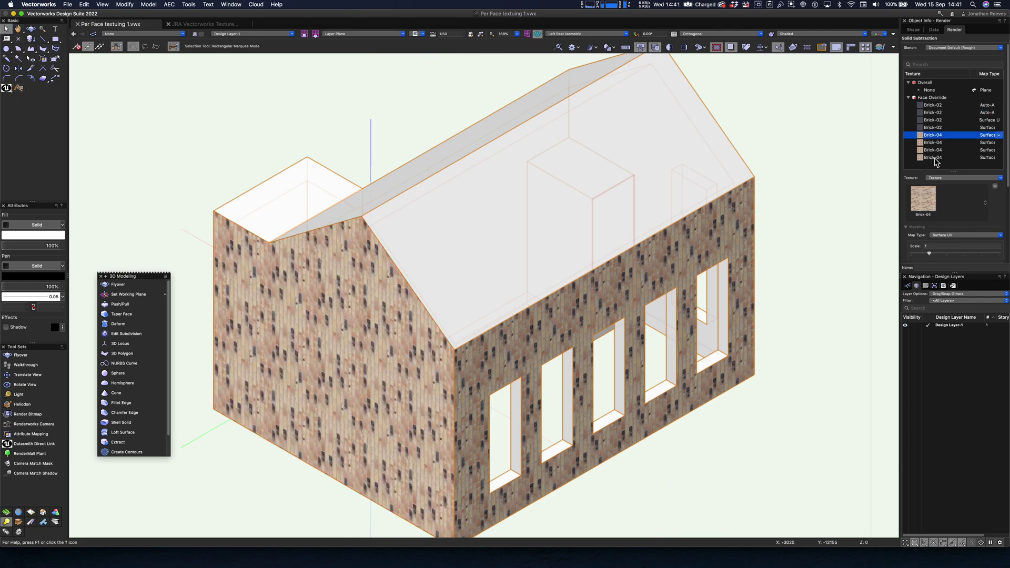
{"action": "left_click", "coordinate": [935, 158]}
{"action": "left_click", "coordinate": [947, 235]}
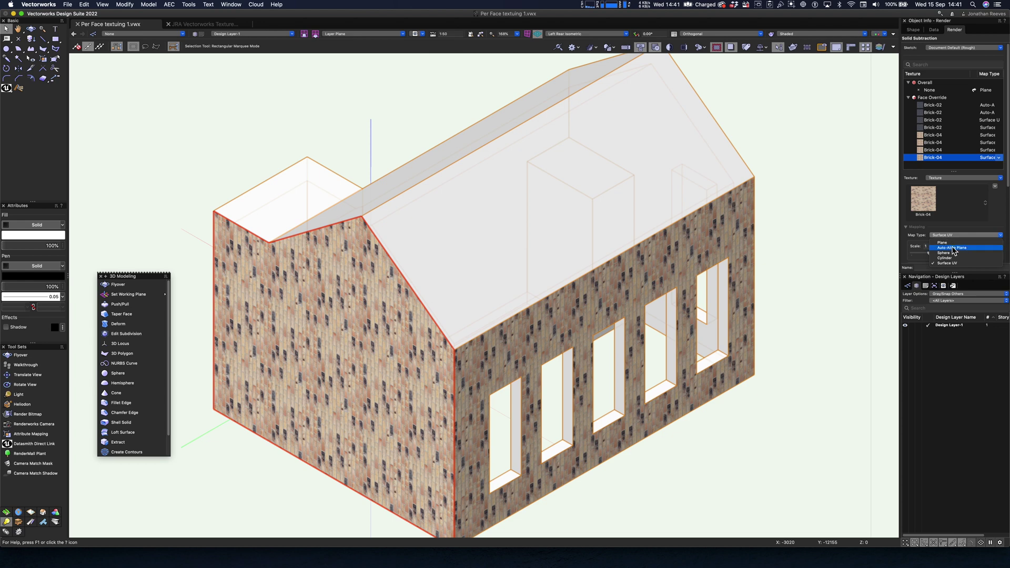
{"action": "left_click", "coordinate": [947, 238]}
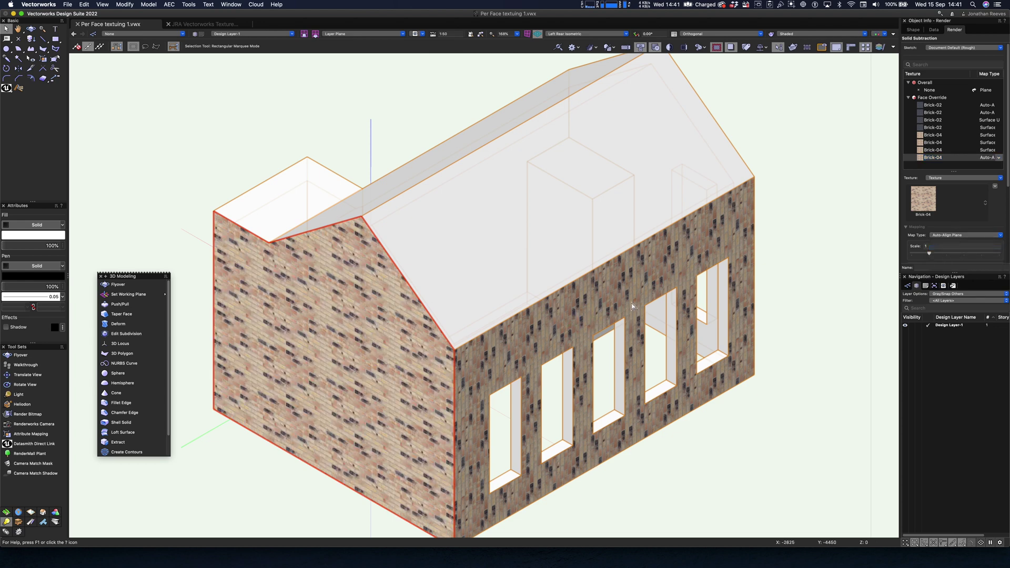
- Map the long windowed wall's Brick-04 override with Auto-Align Plane
{"action": "left_click", "coordinate": [934, 150]}
{"action": "left_click", "coordinate": [953, 235]}
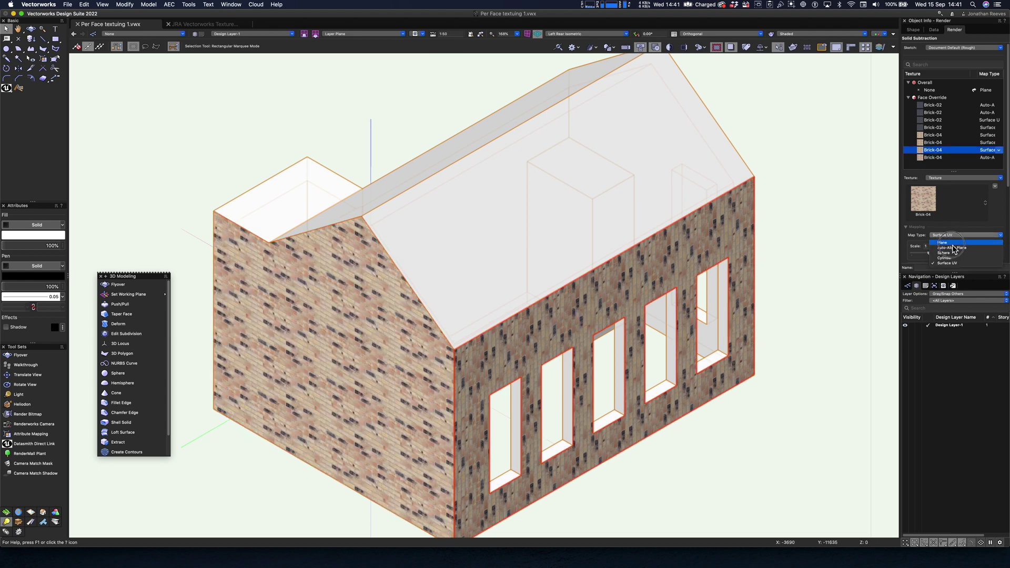
{"action": "left_click", "coordinate": [950, 237]}
{"action": "key", "text": "shift+c"}
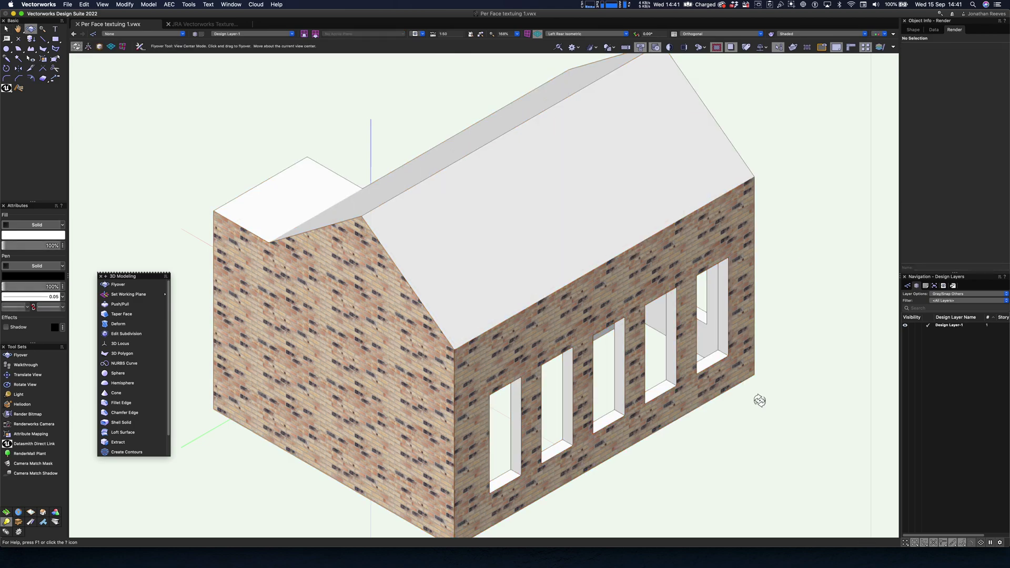
{"action": "left_click_drag", "start_coordinate": [760, 402], "coordinate": [620, 349]}
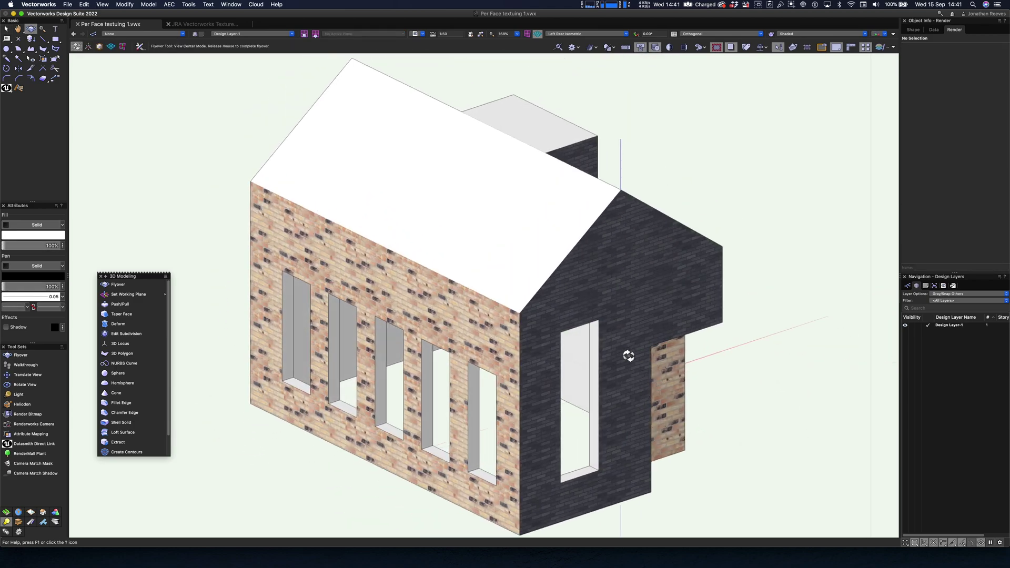
{"action": "key", "text": "x"}
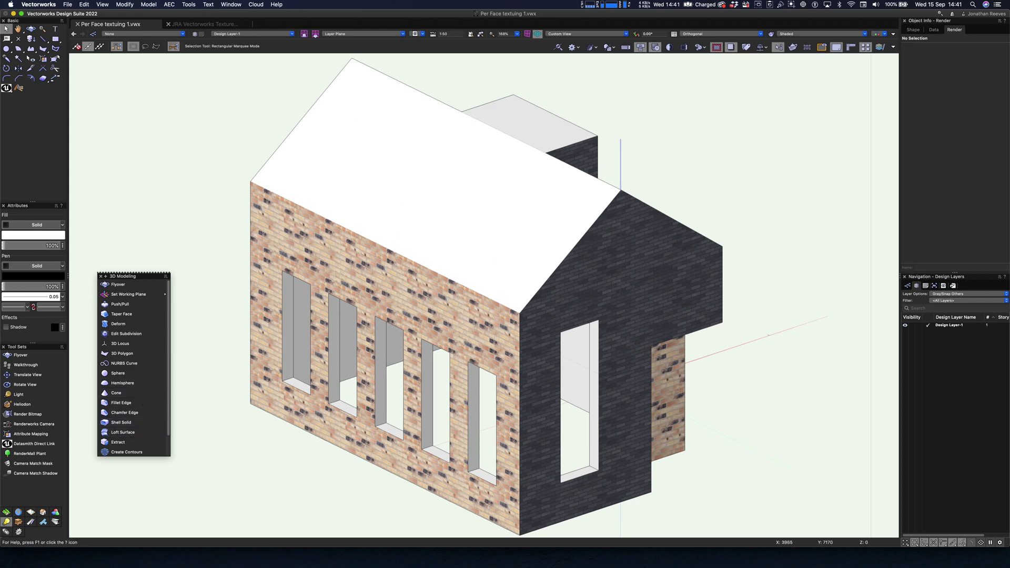
{"action": "scroll", "coordinate": [419, 391], "scroll_direction": "up", "scroll_amount": 3}
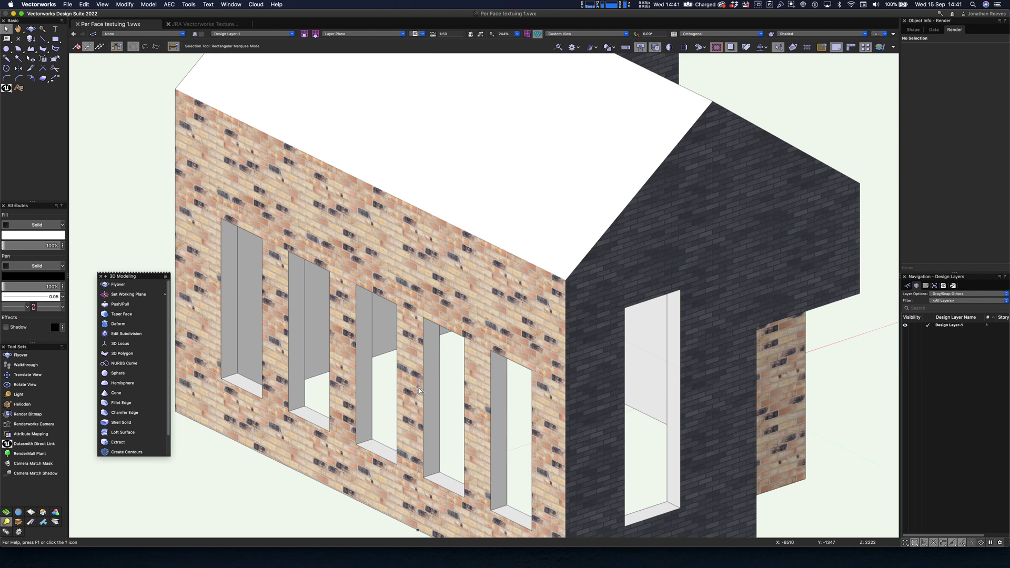
{"action": "scroll", "coordinate": [419, 391], "scroll_direction": "down", "scroll_amount": 3}
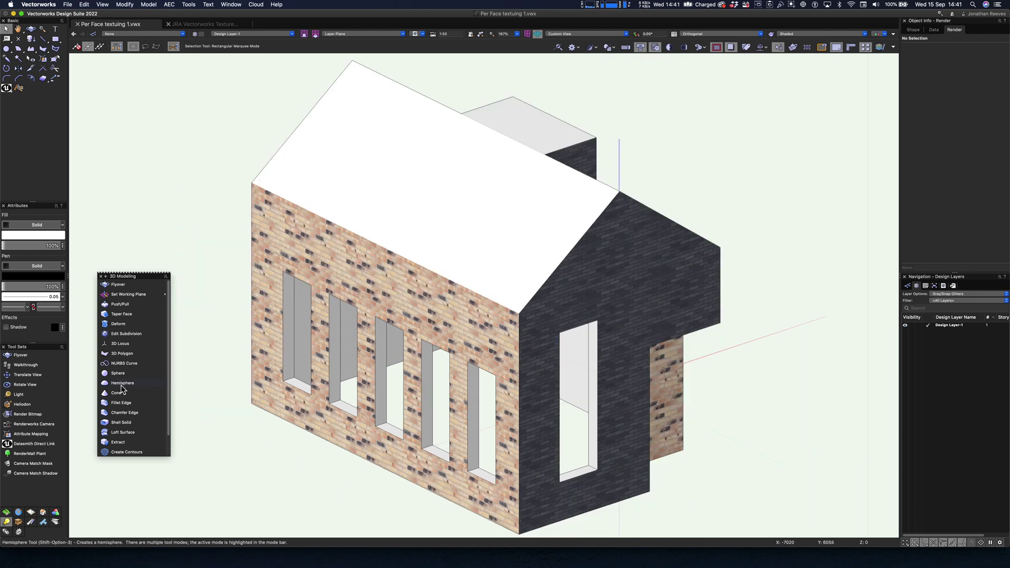
{"action": "left_click", "coordinate": [20, 89]}
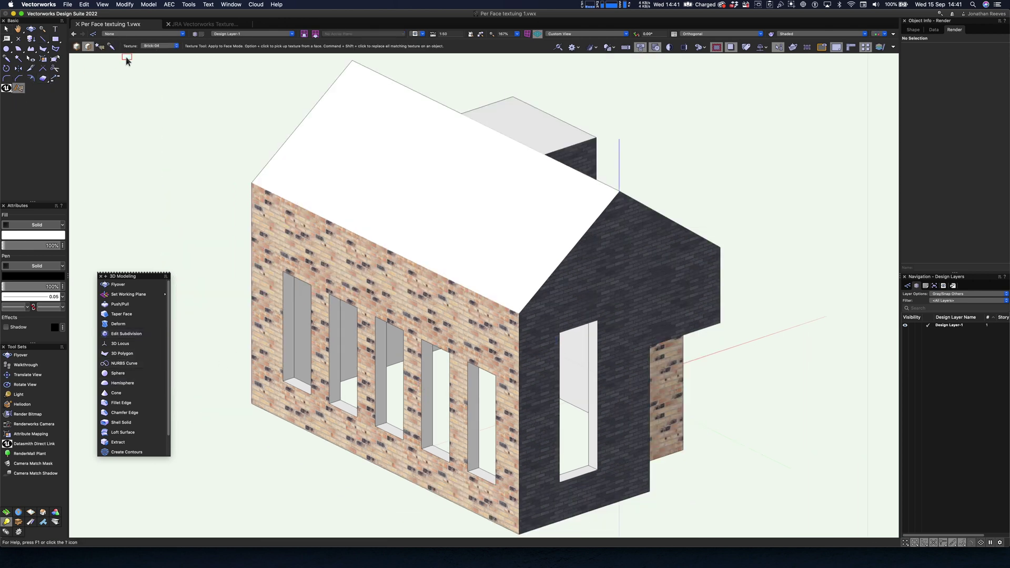
- Clad both gable roof slopes with the green Metal-03 texture
{"action": "left_click", "coordinate": [166, 47]}
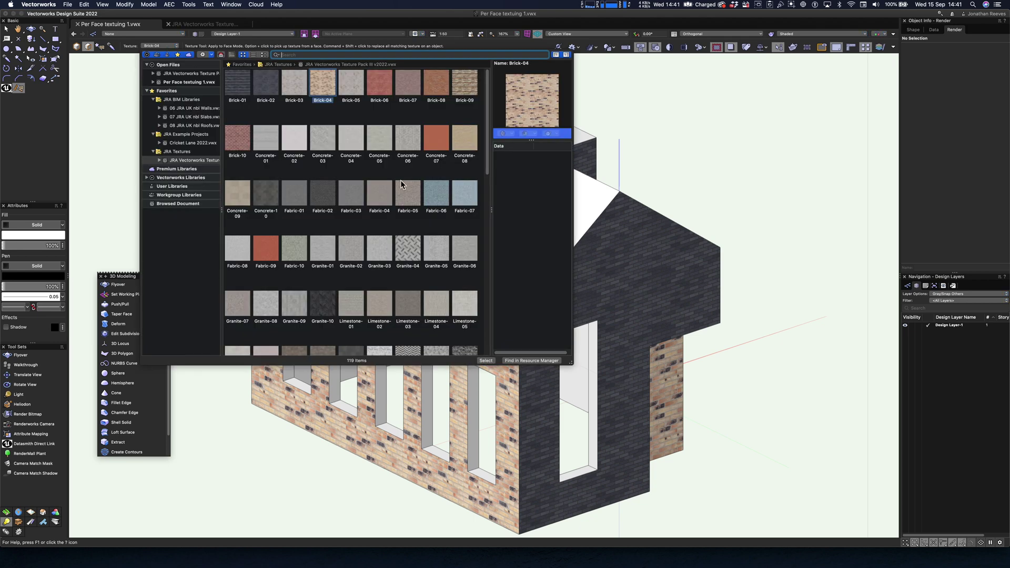
{"action": "scroll", "coordinate": [401, 190], "scroll_direction": "down", "scroll_amount": 5}
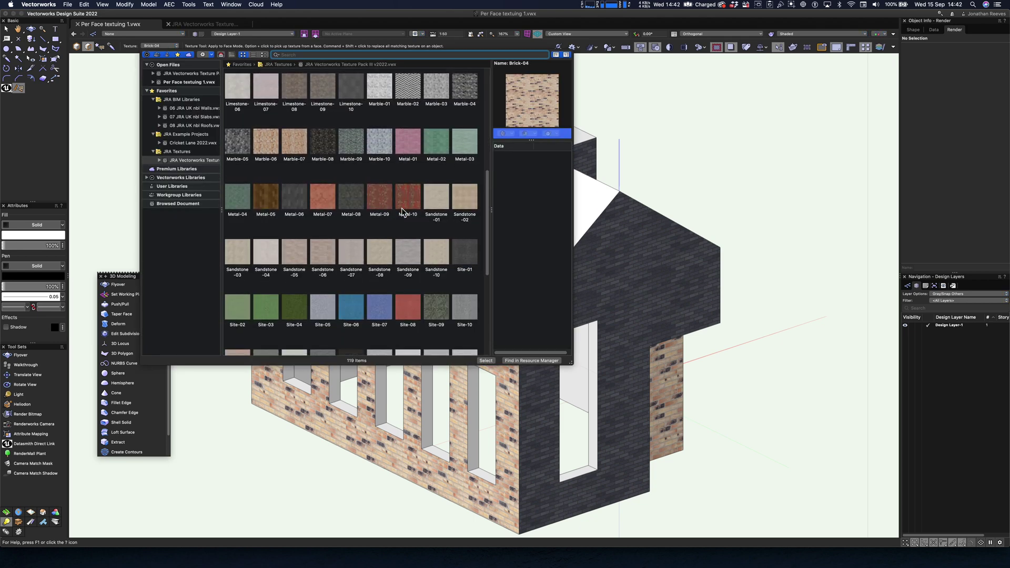
{"action": "scroll", "coordinate": [402, 211], "scroll_direction": "up", "scroll_amount": 5}
{"action": "scroll", "coordinate": [402, 211], "scroll_direction": "down", "scroll_amount": 5}
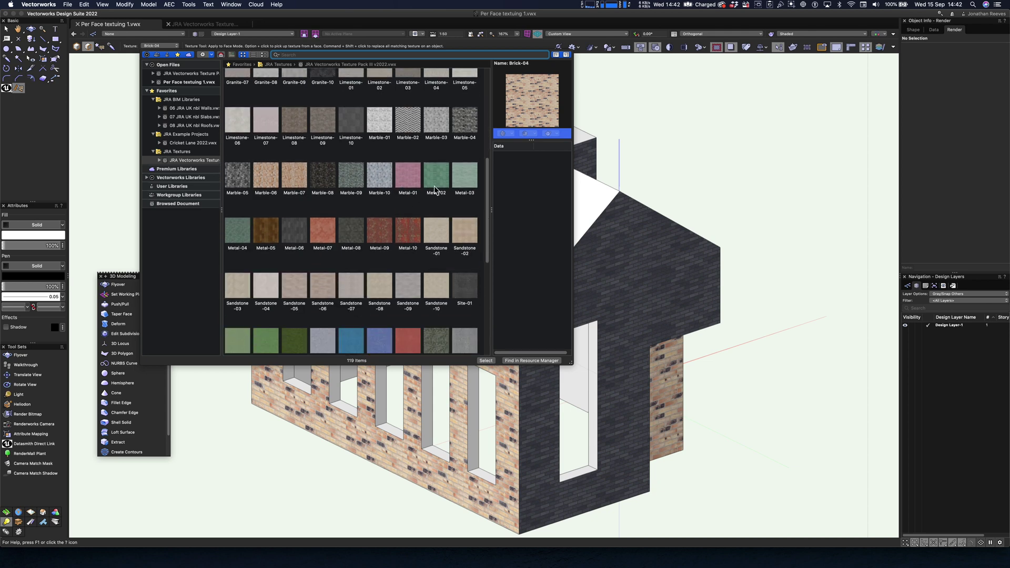
{"action": "left_click", "coordinate": [464, 182]}
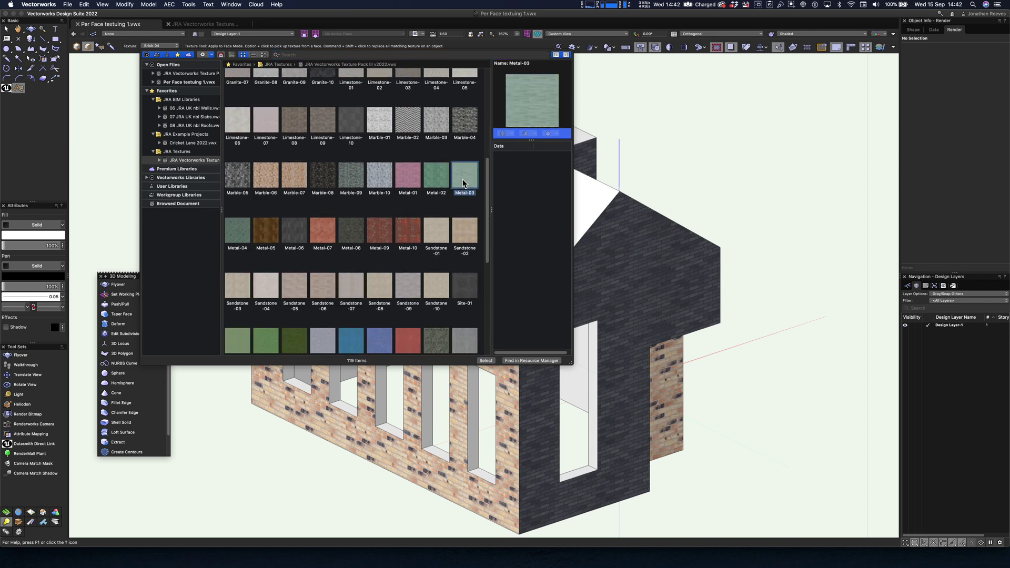
{"action": "double_click", "coordinate": [464, 182]}
{"action": "left_click", "coordinate": [443, 187]}
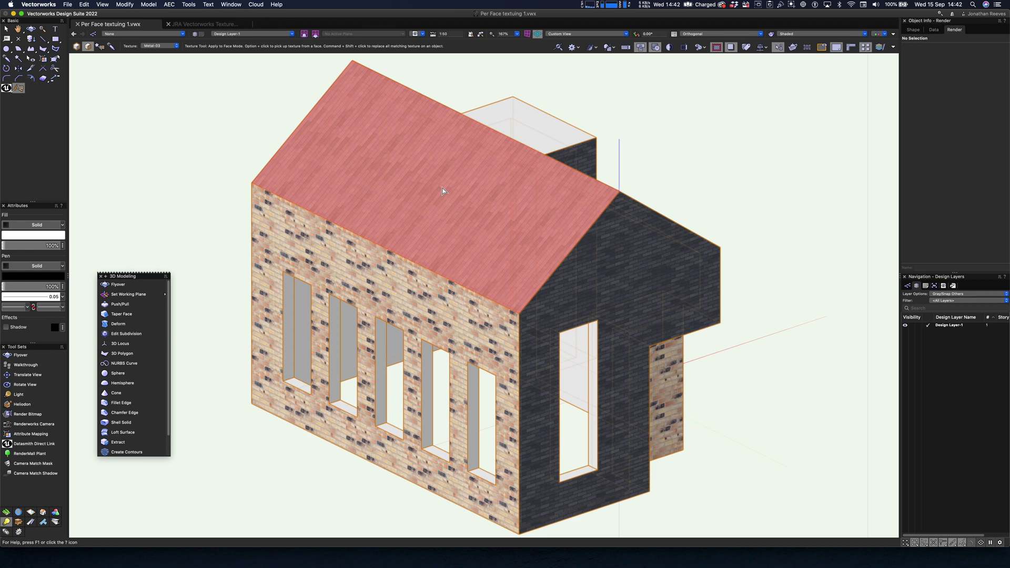
{"action": "key", "text": "3"}
{"action": "left_click", "coordinate": [457, 232]}
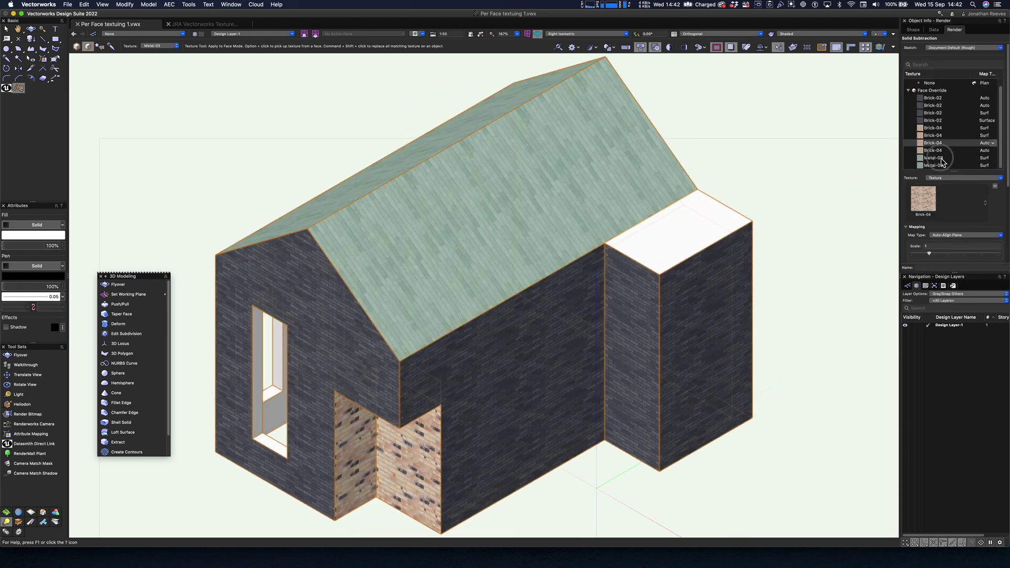
- Scale up the roof's Metal-03 texture and apply Metal-03 to the wing's flat top
{"action": "left_click", "coordinate": [942, 158]}
{"action": "left_click", "coordinate": [941, 165], "text": "shift"}
{"action": "left_click_drag", "start_coordinate": [930, 254], "coordinate": [951, 255]}
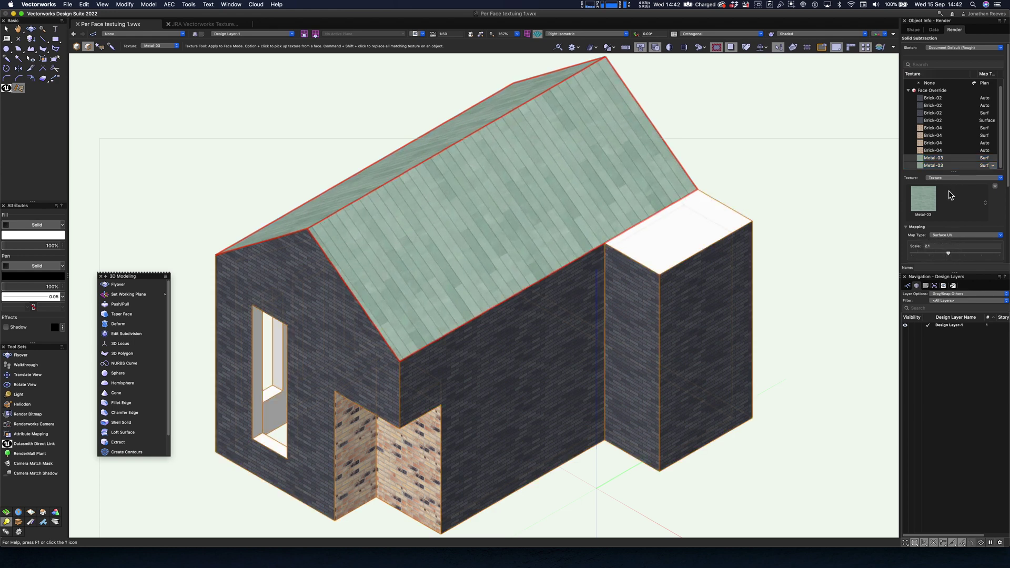
{"action": "left_click", "coordinate": [747, 216]}
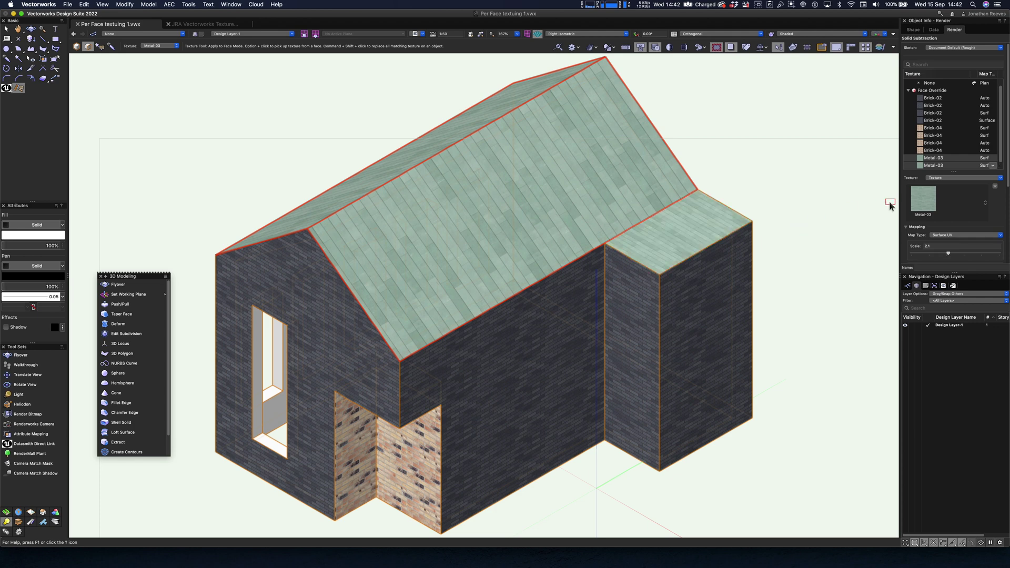
{"action": "key", "text": "x"}
{"action": "key", "text": "x"}
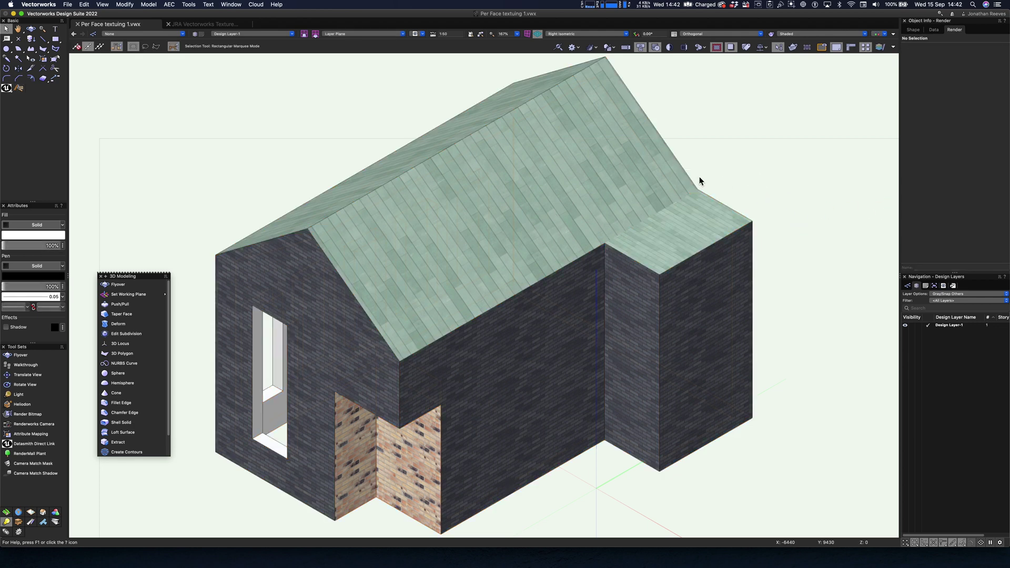
- Drag Wood-20 from the Wood textures onto the house's front walls
{"action": "key", "text": "super+r"}
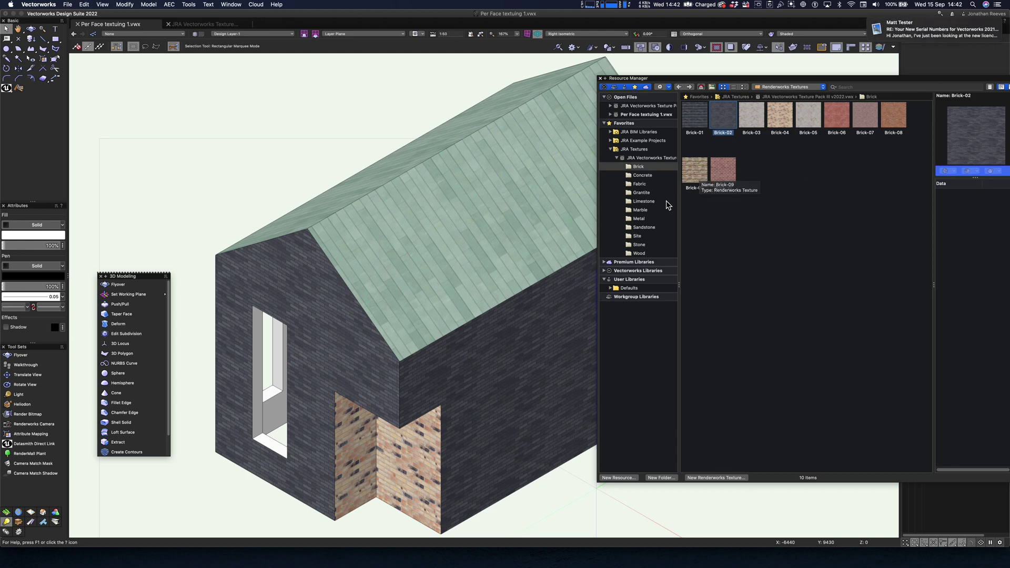
{"action": "left_click", "coordinate": [641, 255]}
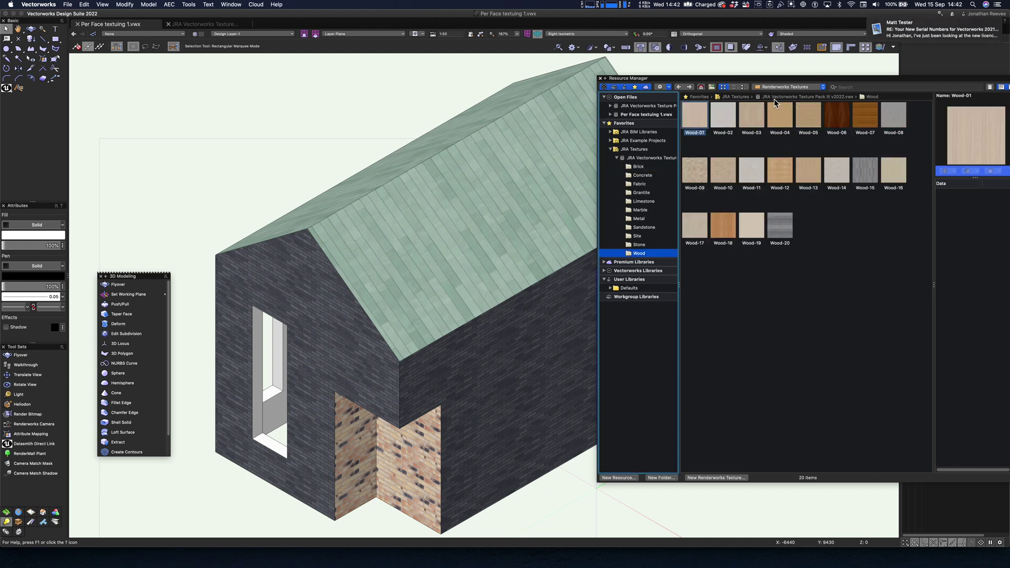
{"action": "left_click", "coordinate": [781, 236]}
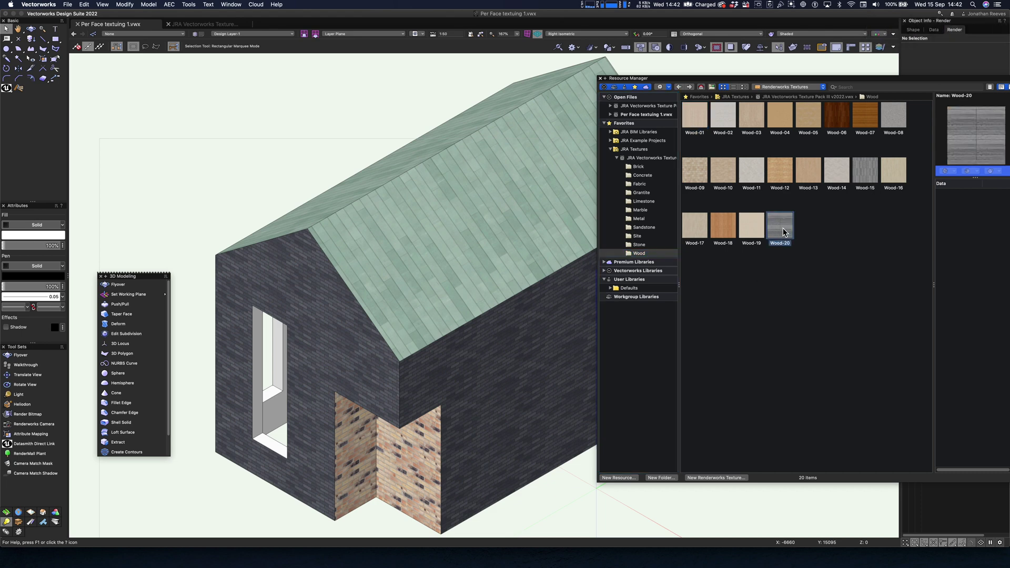
{"action": "left_click_drag", "start_coordinate": [783, 232], "coordinate": [323, 339]}
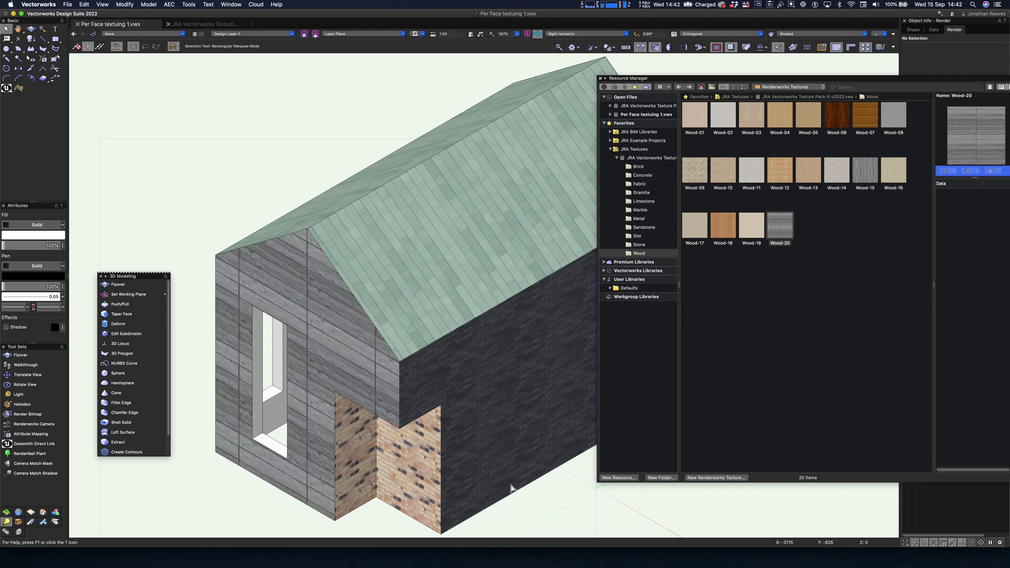
- Drag Wood-20 onto the remaining brick walls of the house
{"action": "scroll", "coordinate": [510, 488], "scroll_direction": "down", "scroll_amount": 3}
{"action": "middle_click_drag", "start_coordinate": [573, 496], "coordinate": [493, 434]}
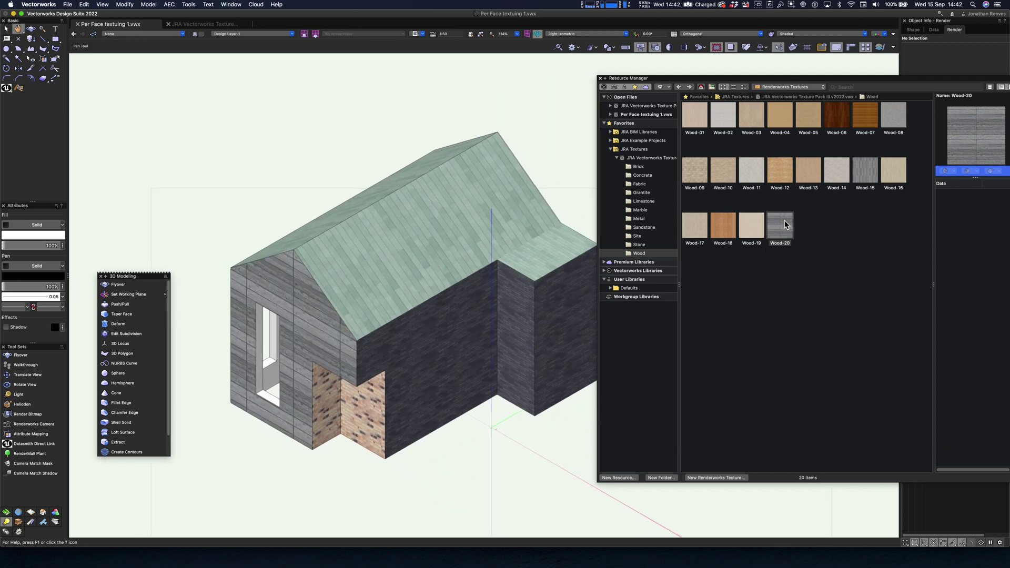
{"action": "left_click", "coordinate": [724, 245]}
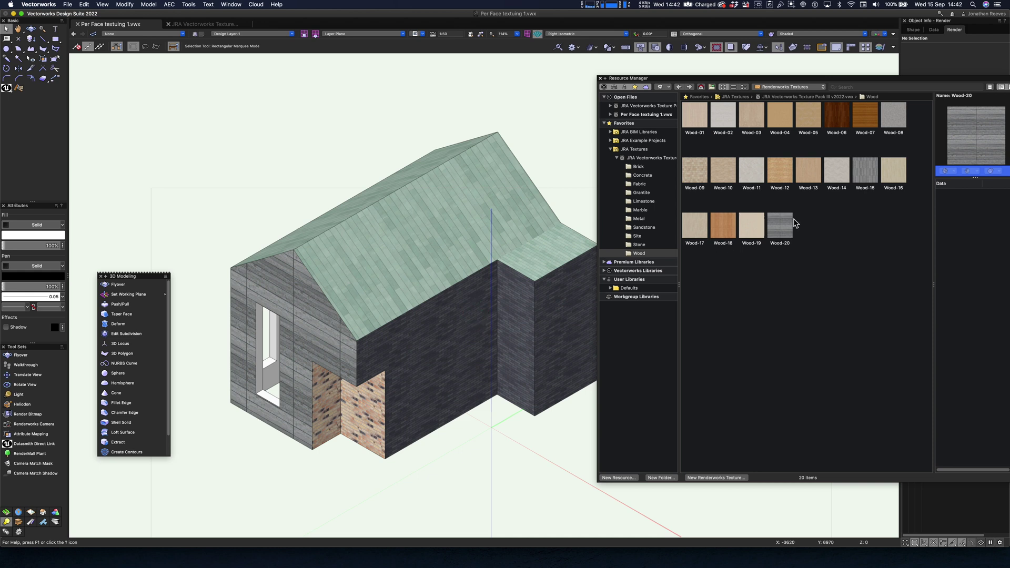
{"action": "left_click_drag", "start_coordinate": [795, 224], "coordinate": [484, 315]}
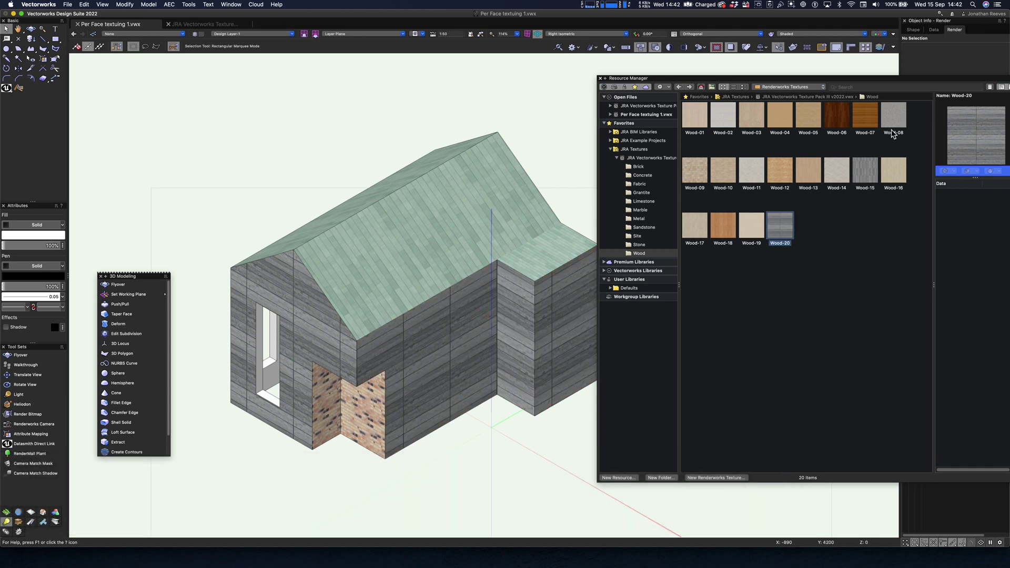
- Select the house solid and all four of its Wood-20 face overrides
{"action": "left_click", "coordinate": [602, 80]}
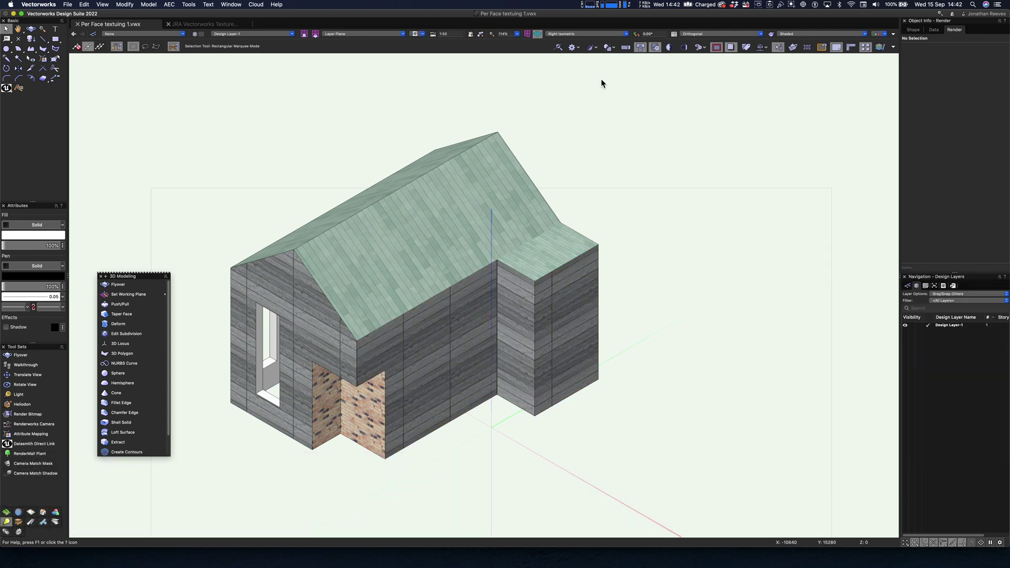
{"action": "left_click", "coordinate": [525, 345]}
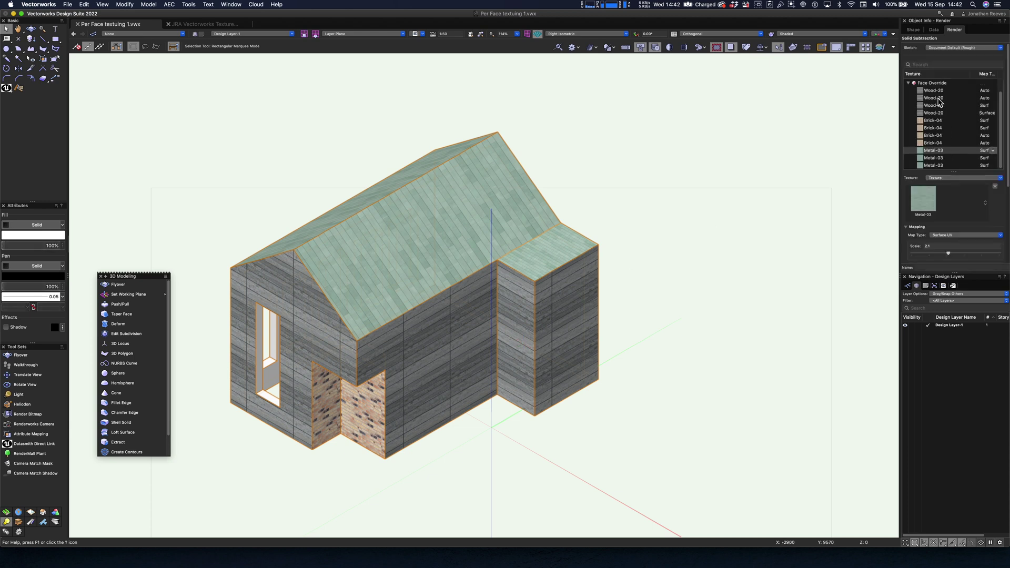
{"action": "left_click", "coordinate": [937, 90]}
{"action": "left_click", "coordinate": [938, 113], "text": "shift"}
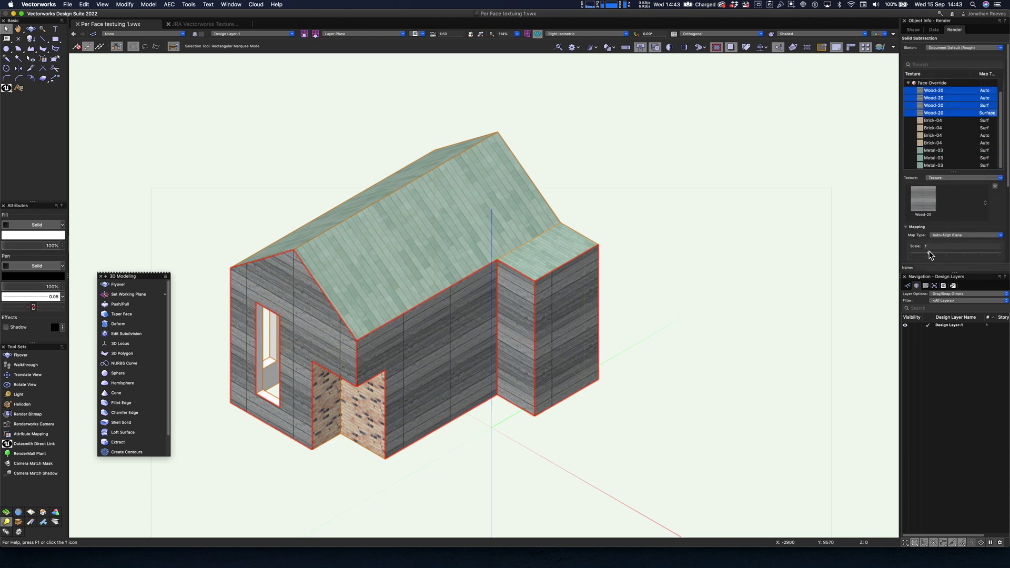
- Shrink the Wood-20 texture to scale 0.5 and rotate it 90° so planks run vertically
{"action": "left_click_drag", "start_coordinate": [929, 252], "coordinate": [922, 255]}
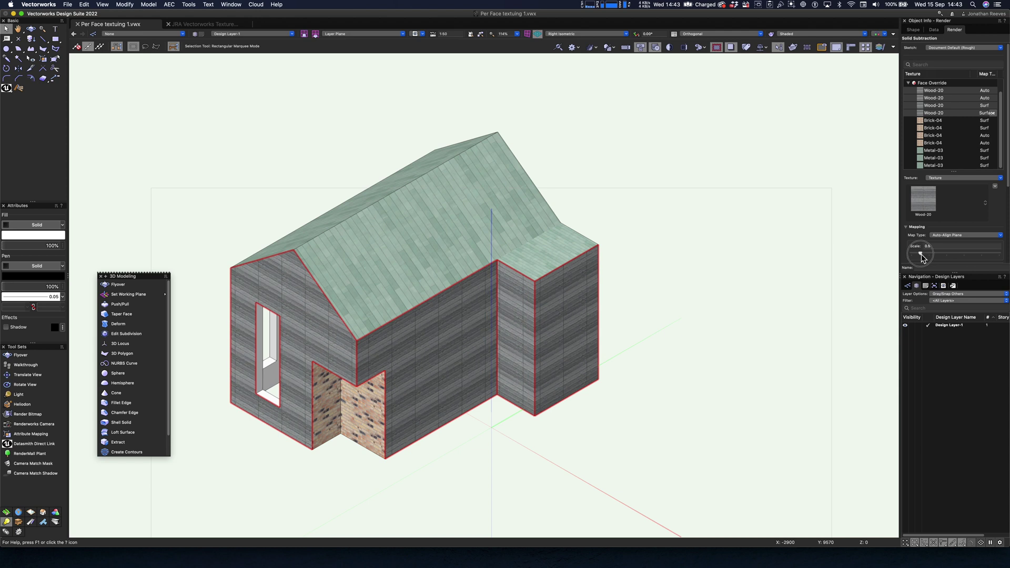
{"action": "scroll", "coordinate": [954, 209], "scroll_direction": "down", "scroll_amount": 2}
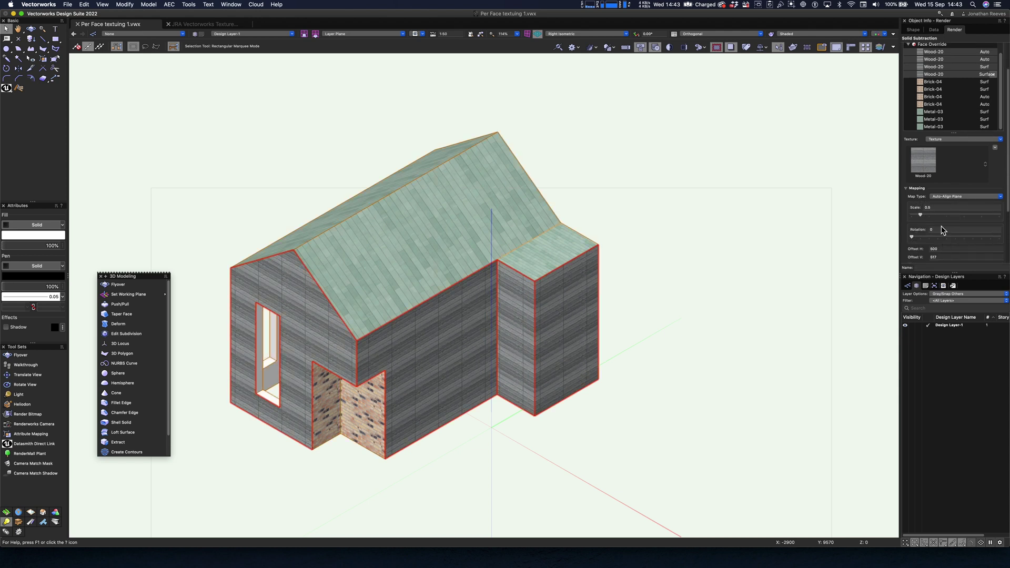
{"action": "left_click", "coordinate": [915, 231]}
{"action": "key", "text": "Return"}
{"action": "left_click", "coordinate": [656, 216]}
{"action": "key", "text": "shift+c"}
{"action": "left_click_drag", "start_coordinate": [424, 352], "coordinate": [517, 369]}
- Cut a circular opening through the brick gable wall with a pushed-through circle
{"action": "key", "text": "6"}
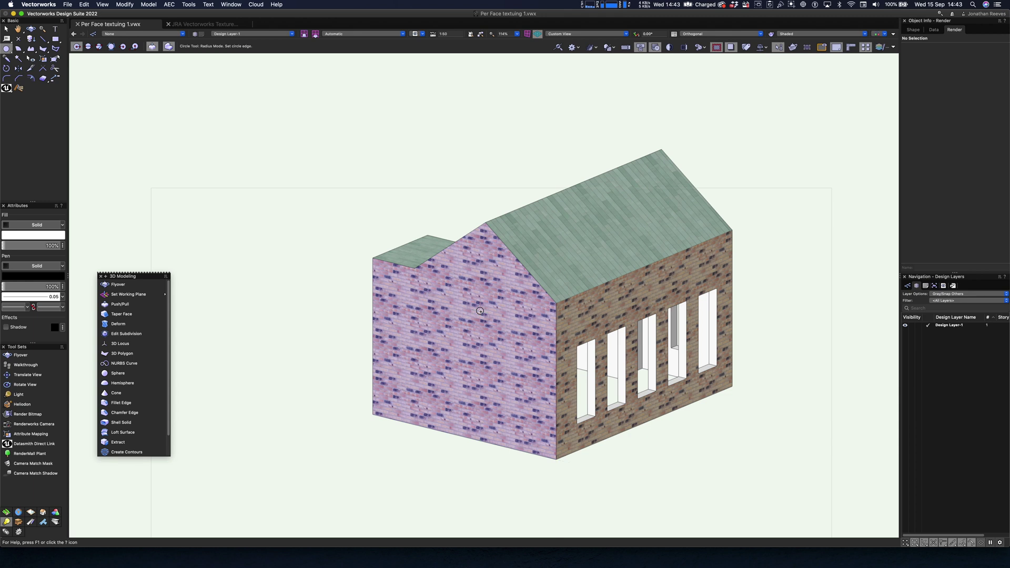
{"action": "left_click", "coordinate": [480, 281]}
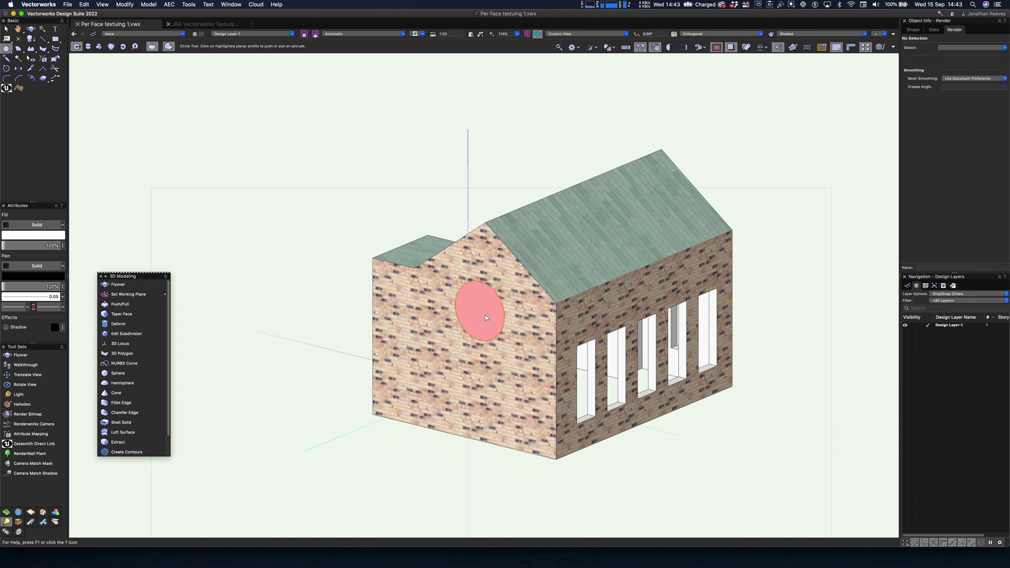
{"action": "left_click", "coordinate": [584, 416]}
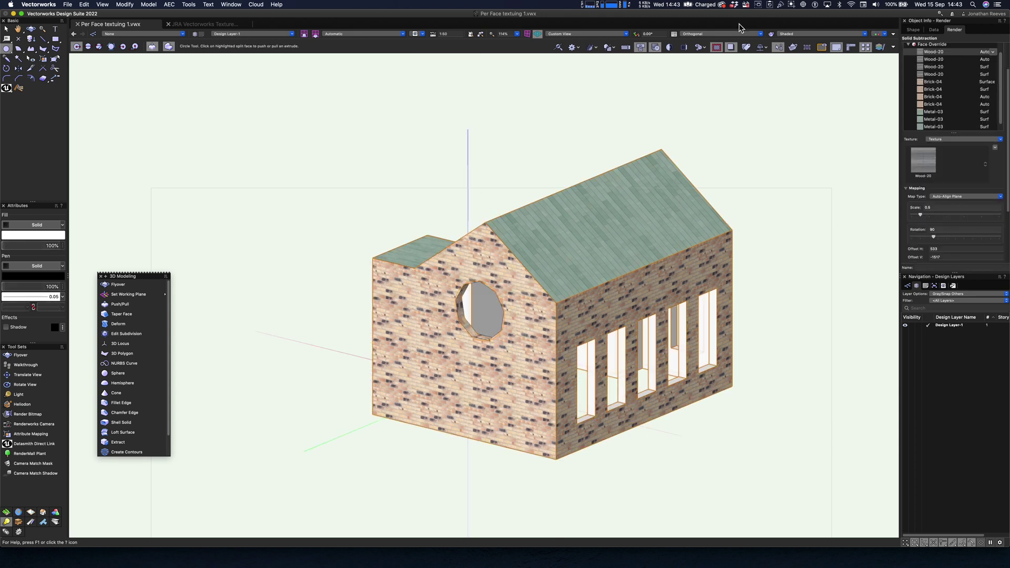
- Set the Shaded render options to High detail with shadows enabled
{"action": "left_click", "coordinate": [803, 35]}
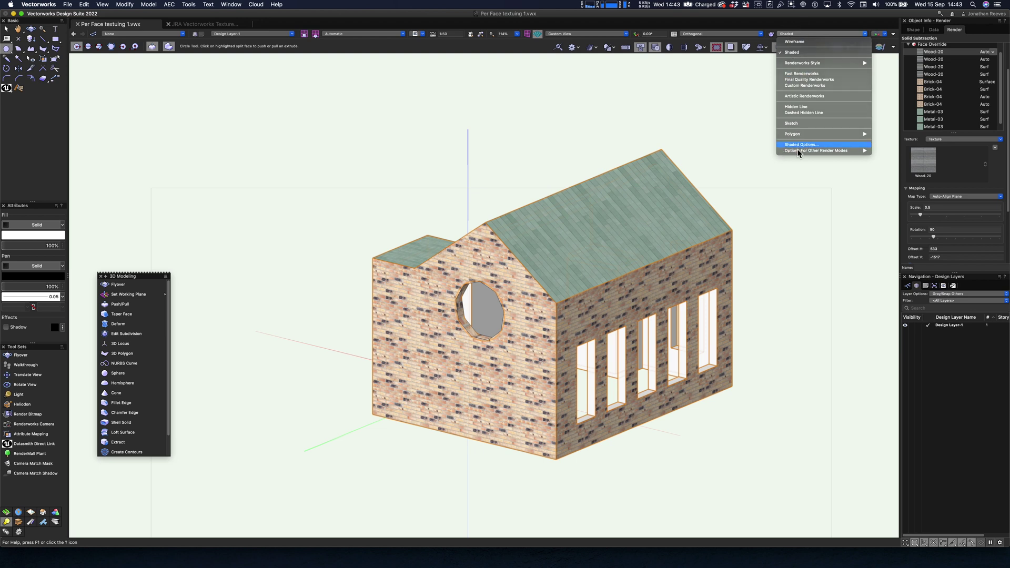
{"action": "left_click", "coordinate": [801, 144]}
{"action": "left_click", "coordinate": [506, 125]}
{"action": "left_click", "coordinate": [497, 125]}
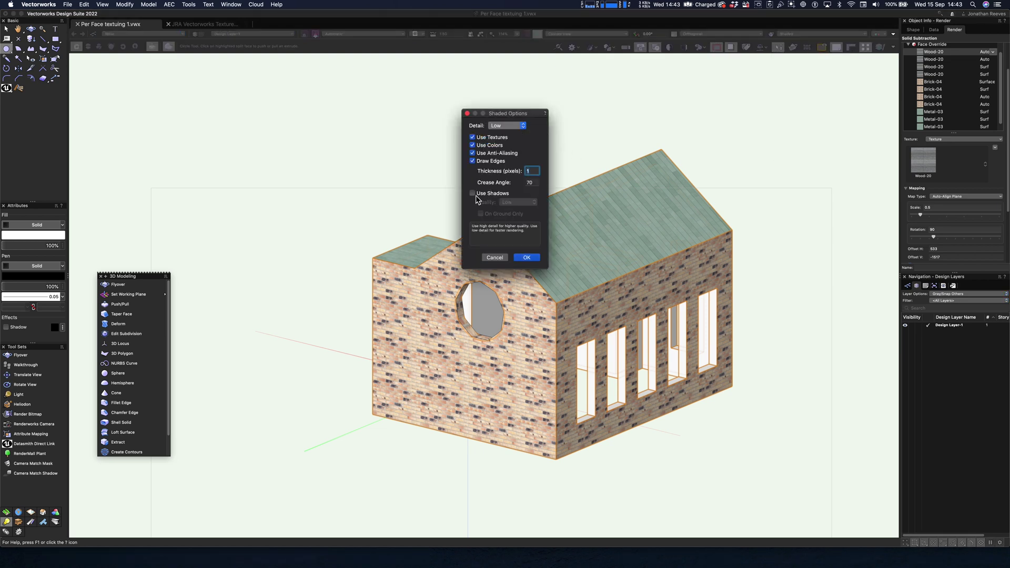
{"action": "left_click", "coordinate": [518, 208]}
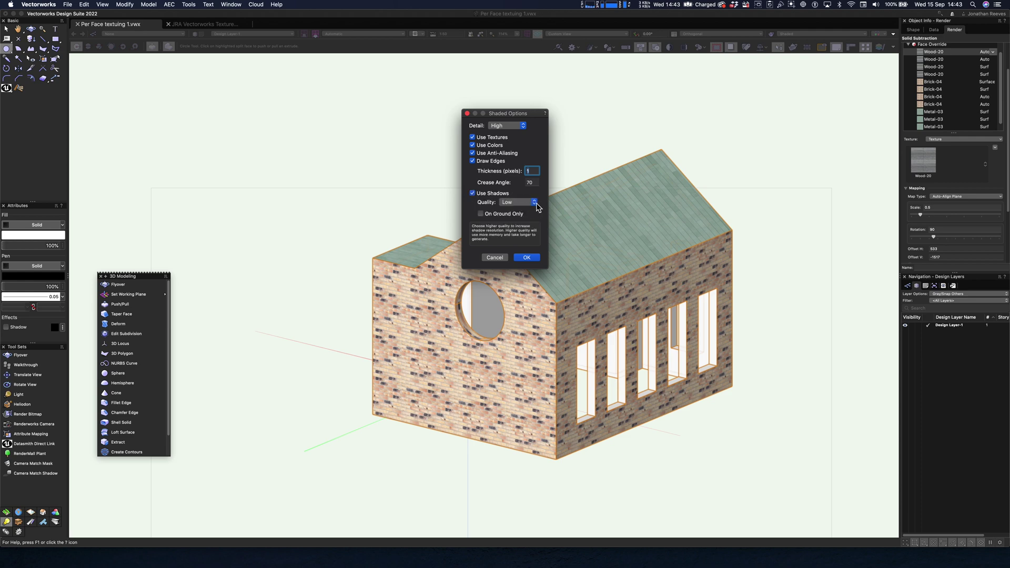
{"action": "left_click", "coordinate": [527, 257]}
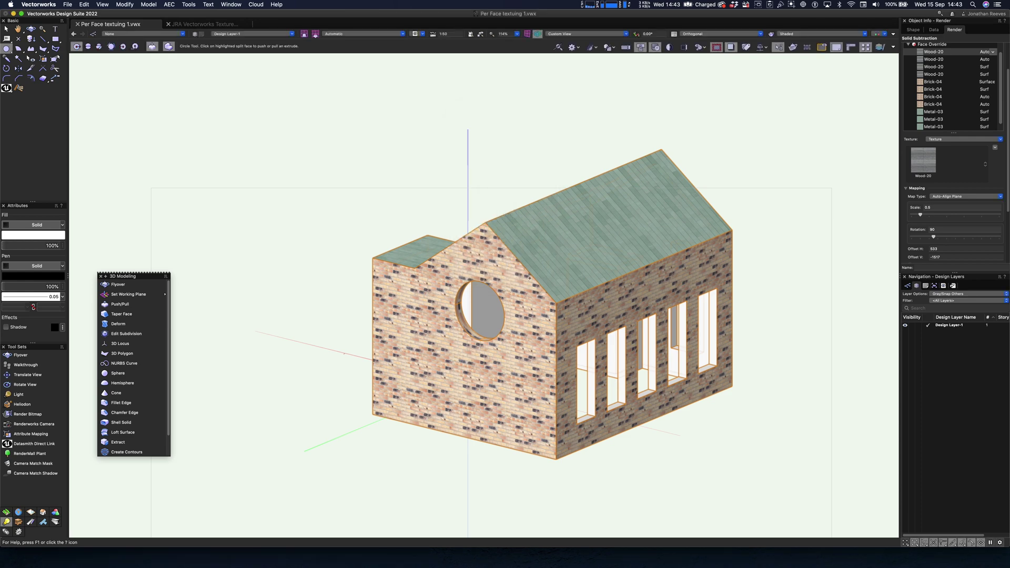
{"action": "key", "text": "shift+c"}
{"action": "mouse_move", "coordinate": [447, 357]}
{"action": "left_mouse_down"}
{"action": "mouse_move", "coordinate": [451, 294]}
{"action": "mouse_move", "coordinate": [582, 301]}
{"action": "mouse_move", "coordinate": [700, 377]}
{"action": "mouse_move", "coordinate": [649, 304]}
{"action": "mouse_move", "coordinate": [428, 354]}
{"action": "mouse_move", "coordinate": [510, 412]}
{"action": "mouse_move", "coordinate": [638, 339]}
{"action": "mouse_move", "coordinate": [670, 372]}
{"action": "mouse_move", "coordinate": [660, 384]}
{"action": "left_mouse_up"}
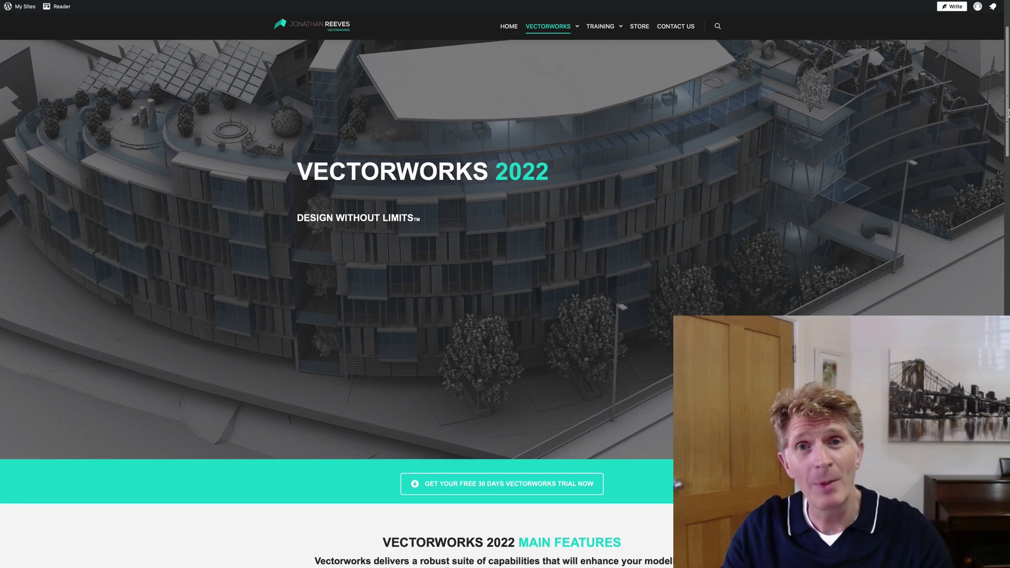
- Scroll down the Vectorworks 2022 web page through its features and trial sections
{"action": "scroll", "coordinate": [1007, 112], "scroll_direction": "down", "scroll_amount": 1}
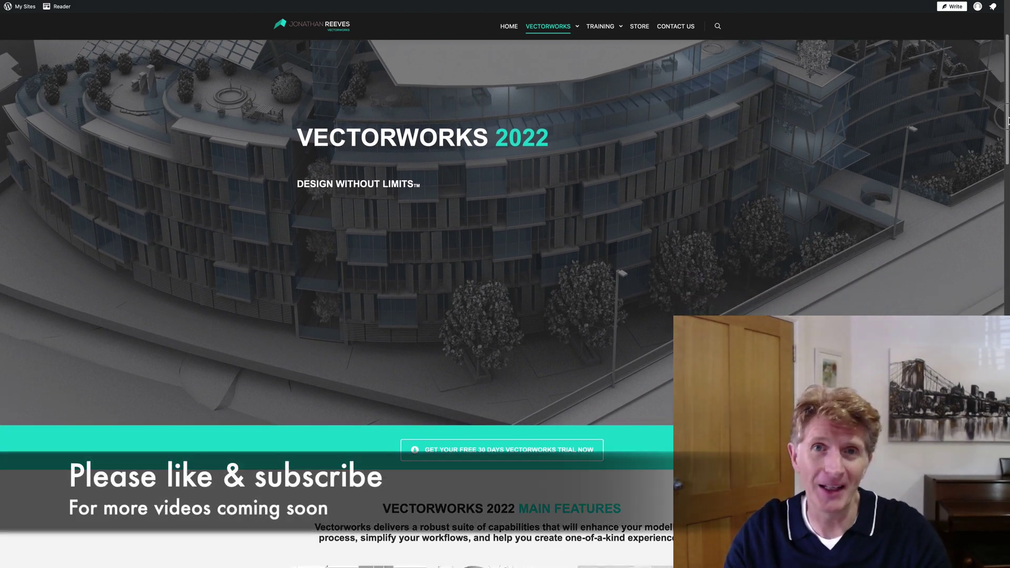
{"action": "scroll", "coordinate": [1008, 121], "scroll_direction": "down", "scroll_amount": 1}
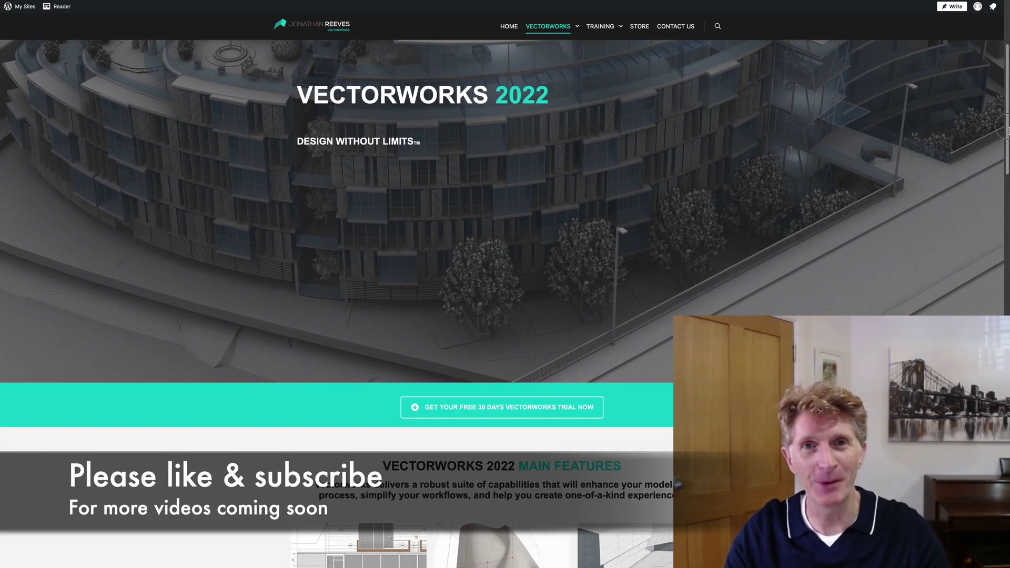
{"action": "left_click_drag", "start_coordinate": [1008, 130], "coordinate": [1004, 240]}
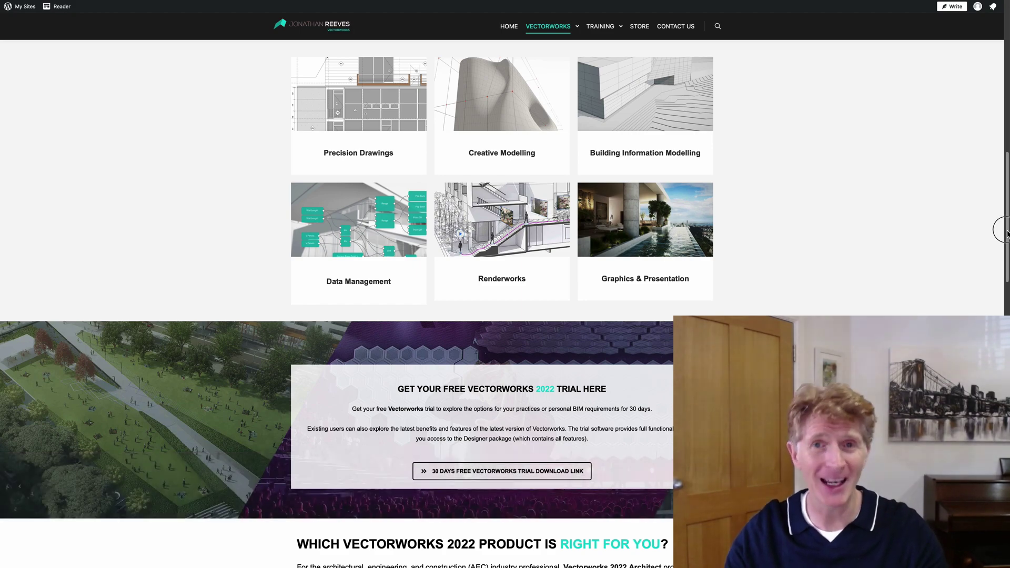
{"action": "left_click_drag", "start_coordinate": [1007, 233], "coordinate": [996, 408]}
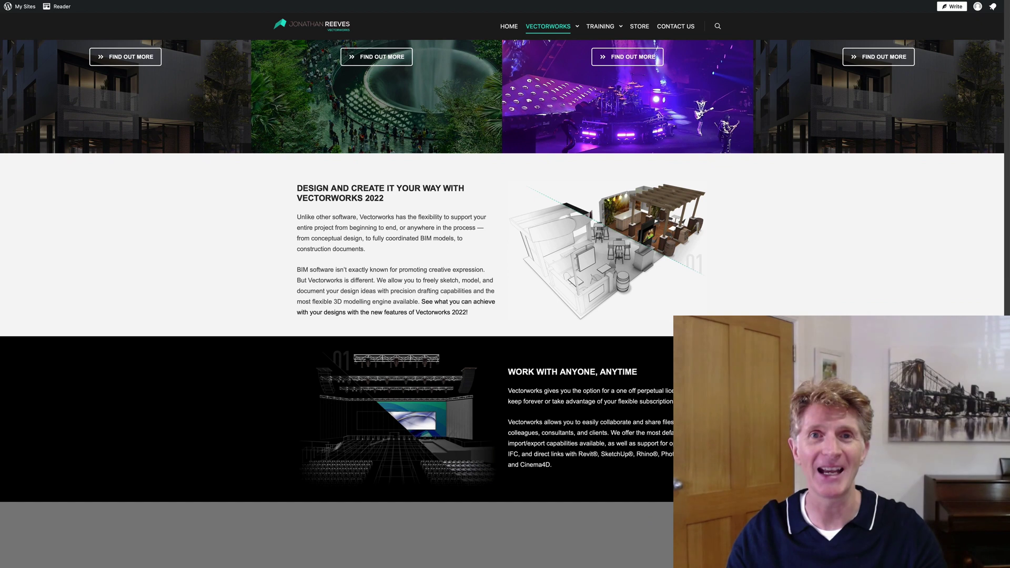